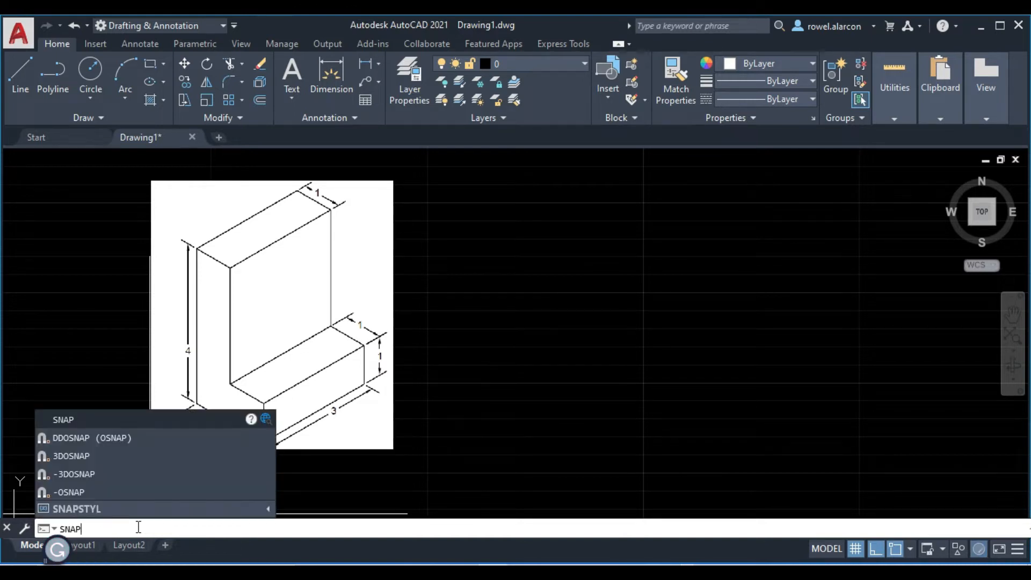
{"action": "left_click", "coordinate": [85, 508]}
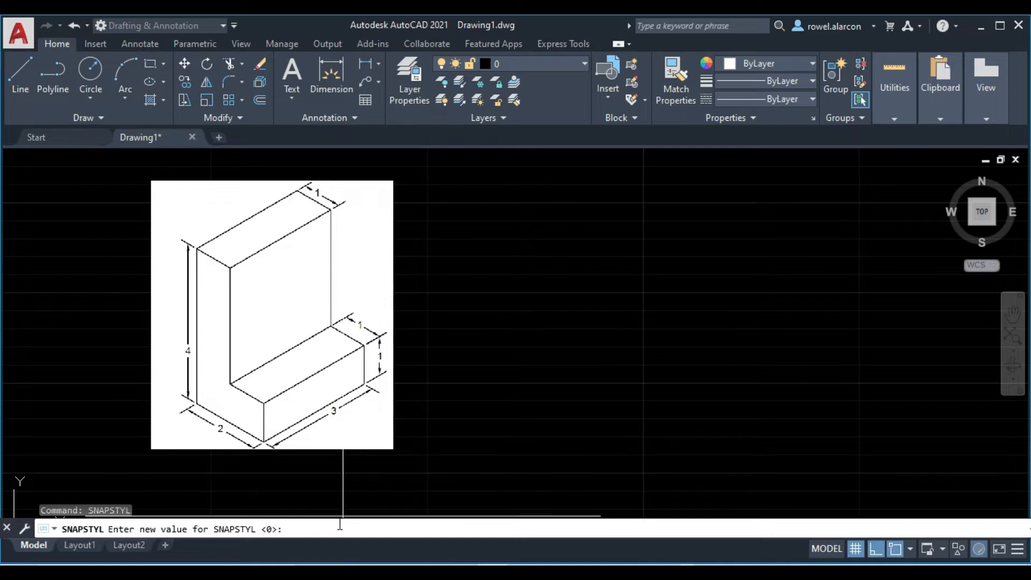
{"action": "key", "text": "Escape"}
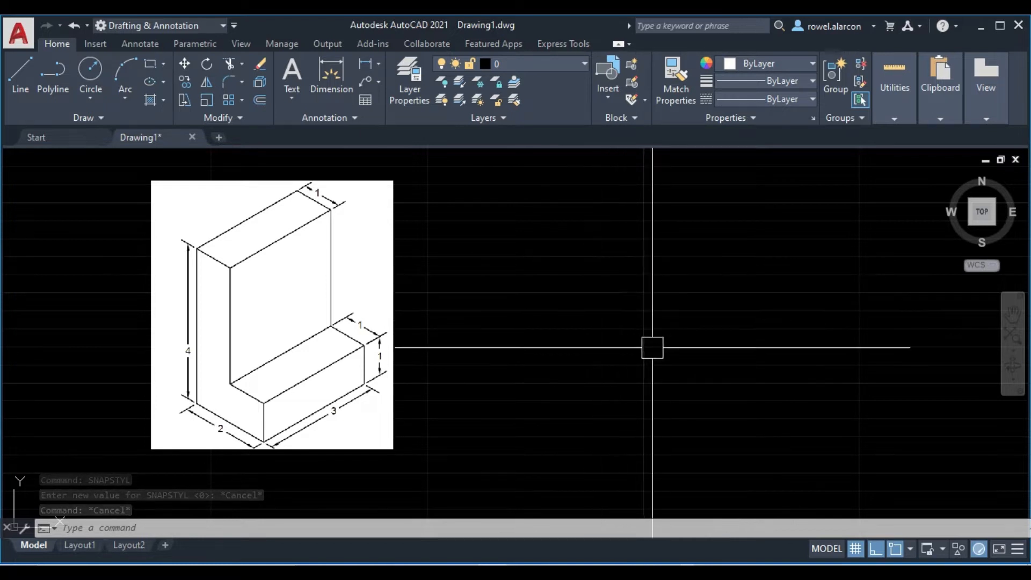
{"action": "double_click", "coordinate": [672, 308]}
{"action": "key", "text": "Escape"}
{"action": "key", "text": "Escape"}
{"action": "key", "text": "Escape"}
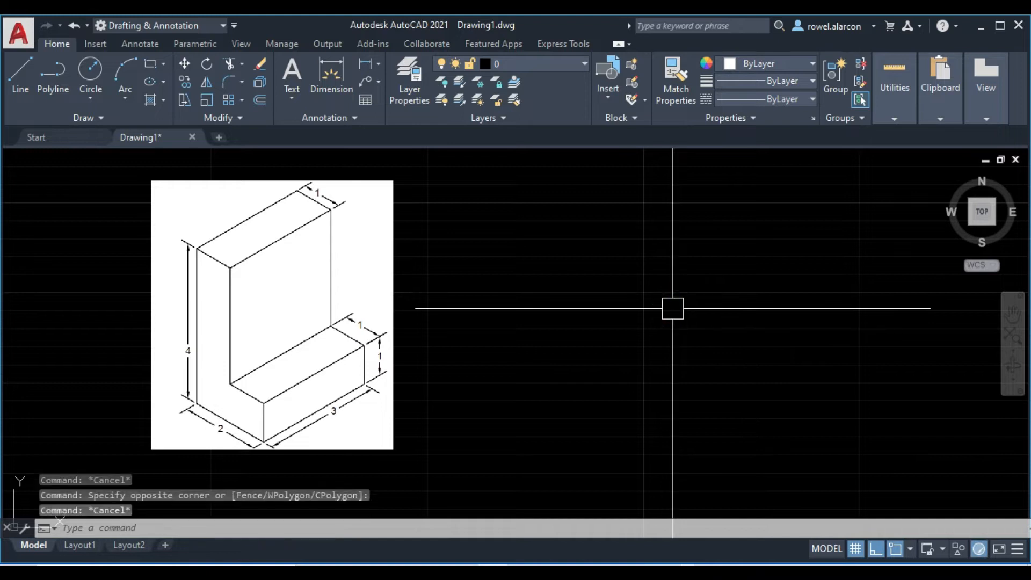
Step: Set the SNAPSTYL system variable to 1 to switch the snap style to isometric
{"action": "type", "text": "snap"}
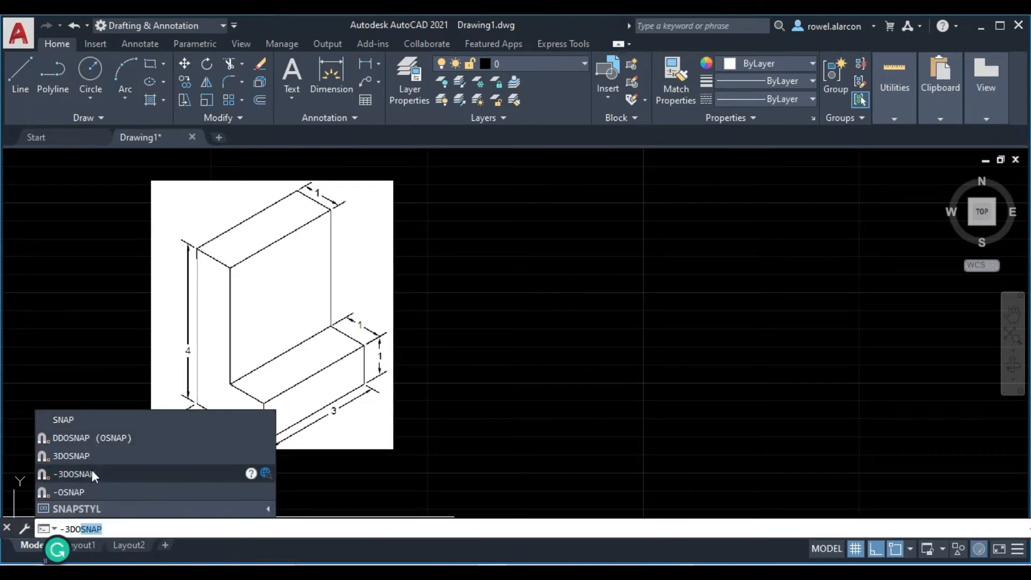
{"action": "left_click", "coordinate": [92, 510]}
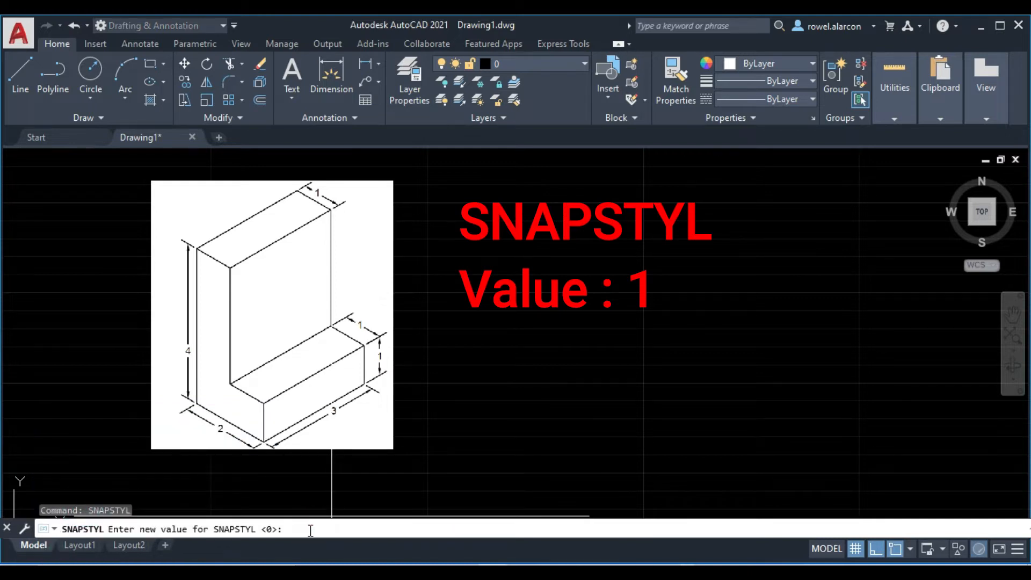
{"action": "key", "text": "Return"}
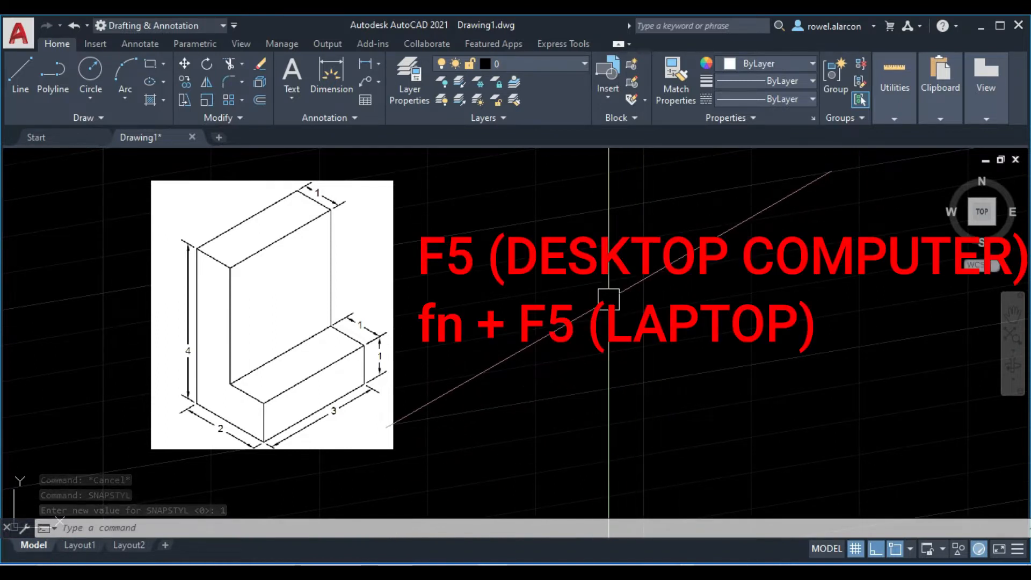
Step: Cycle the isometric cursor through the top, right and left isoplanes and on to the top isoplane
{"action": "key", "text": "F5"}
{"action": "key", "text": "F5"}
{"action": "key", "text": "F5"}
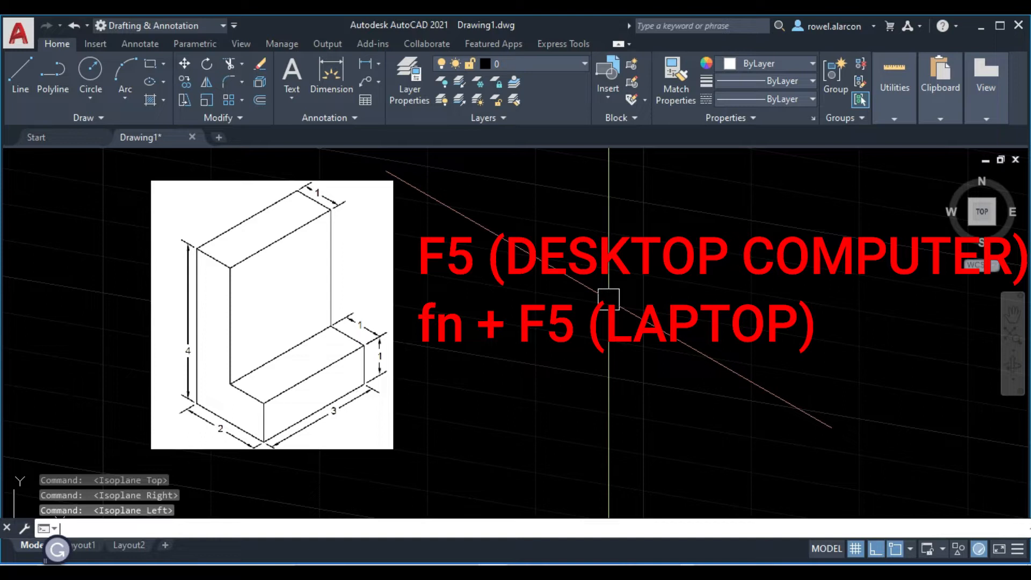
{"action": "key", "text": "F5"}
Step: Set the SNAPSTYL system variable to 0 to restore the standard snap style
{"action": "type", "text": "sna"}
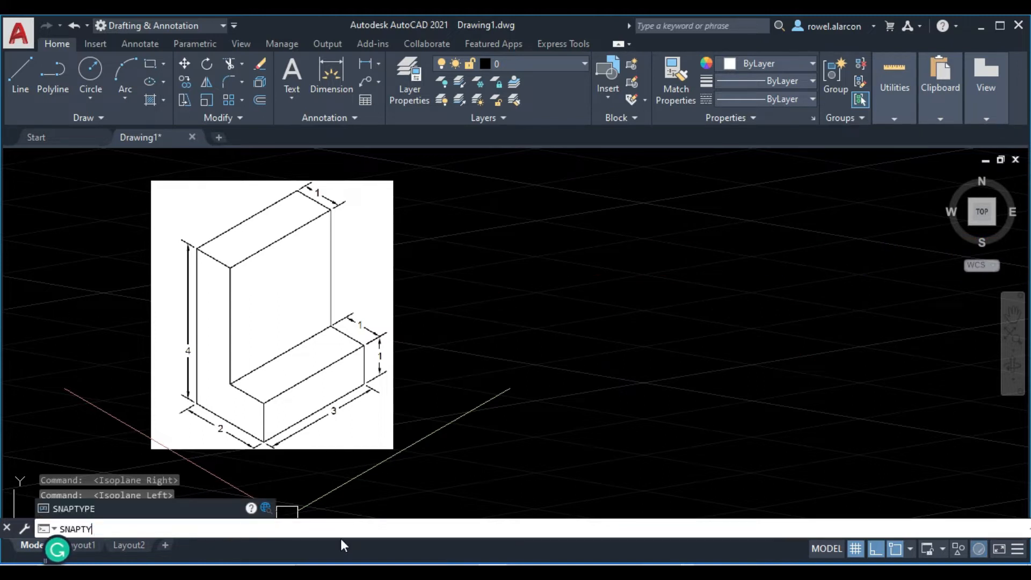
{"action": "key", "text": "BackSpace"}
{"action": "type", "text": "ST"}
{"action": "left_click", "coordinate": [79, 505]}
{"action": "type", "text": "0"}
{"action": "key", "text": "Return"}
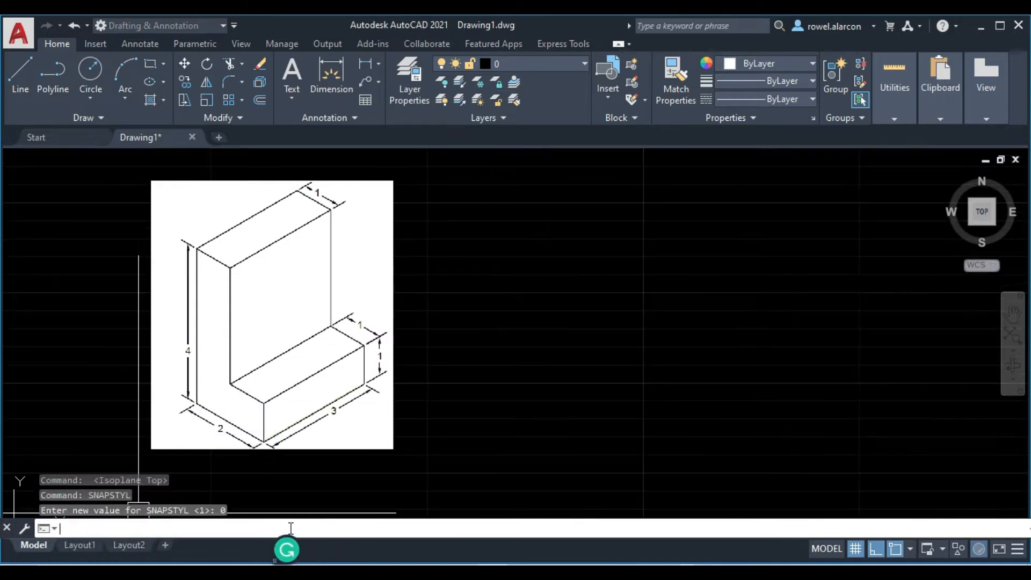
Step: Add the Isometric Drafting control to the status bar and turn isometric drafting on
{"action": "left_click", "coordinate": [1019, 550]}
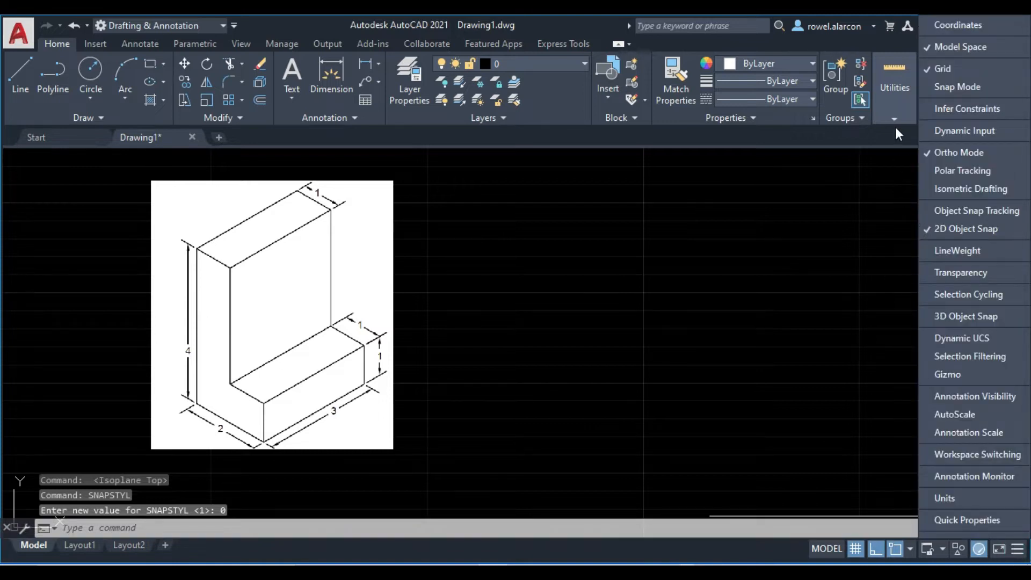
{"action": "left_click", "coordinate": [929, 188]}
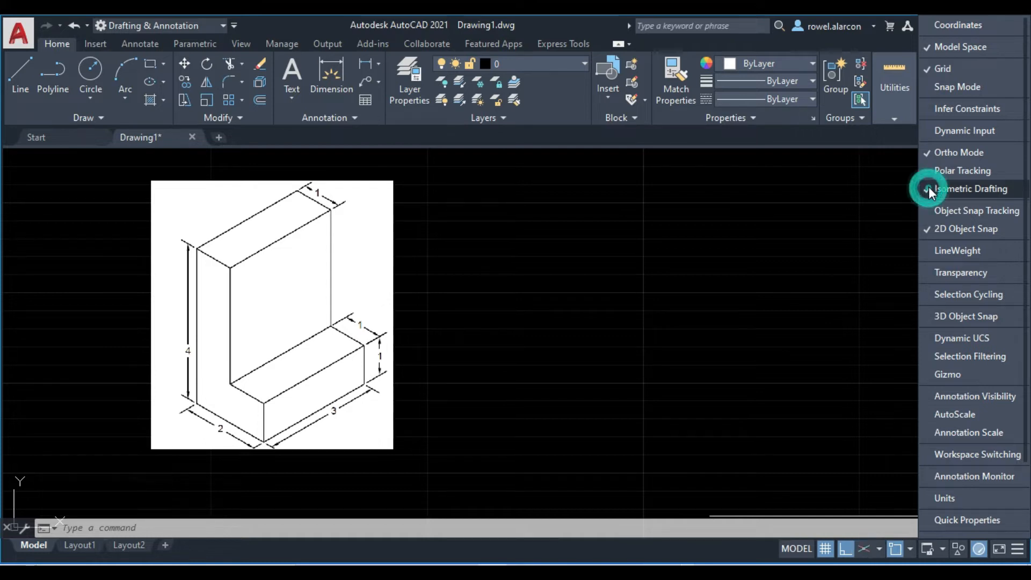
{"action": "left_click", "coordinate": [802, 269]}
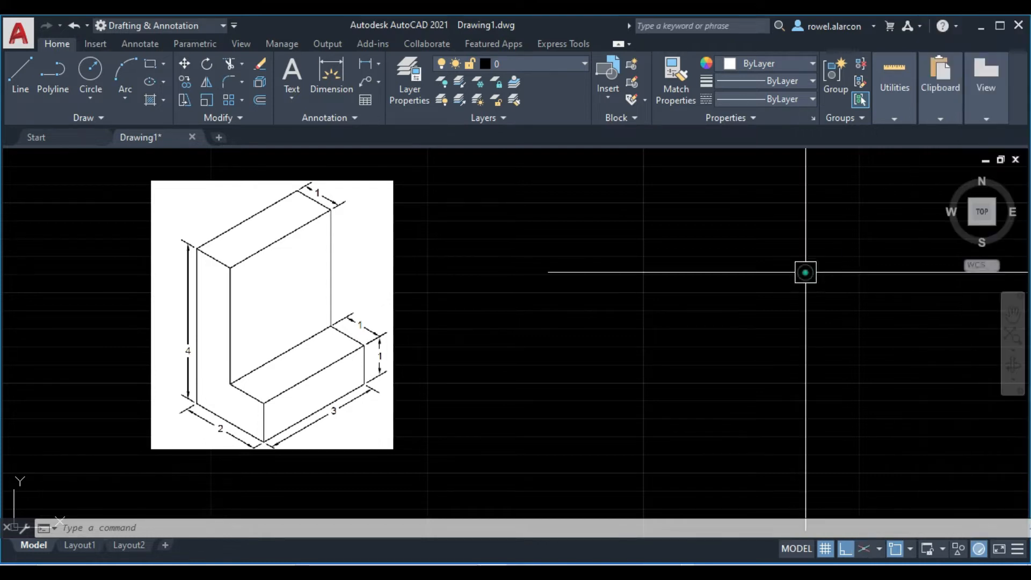
{"action": "left_click", "coordinate": [863, 548]}
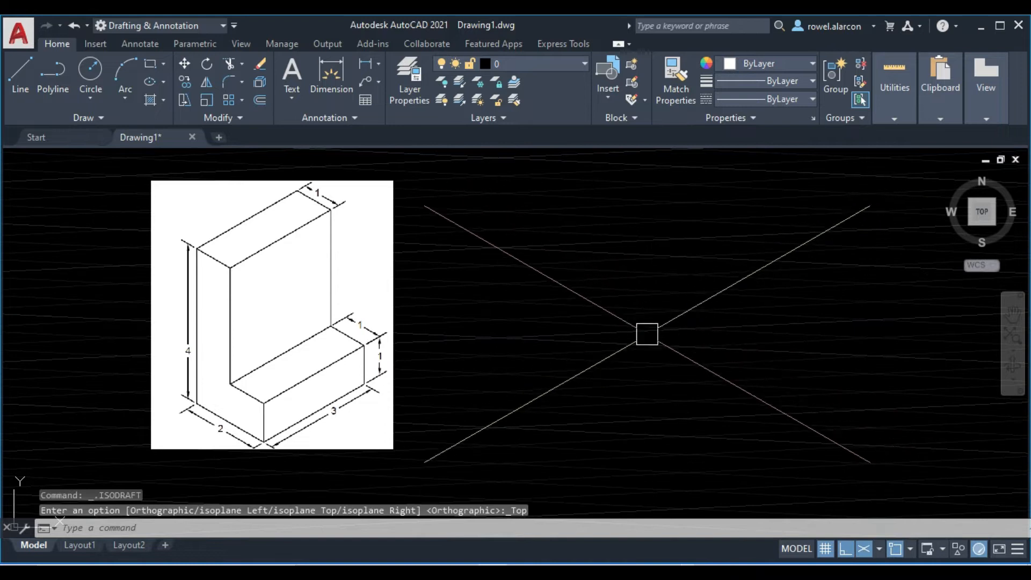
Step: Switch the isometric drafting plane to isoplane Left and back to isoplane Top
{"action": "left_click", "coordinate": [879, 549]}
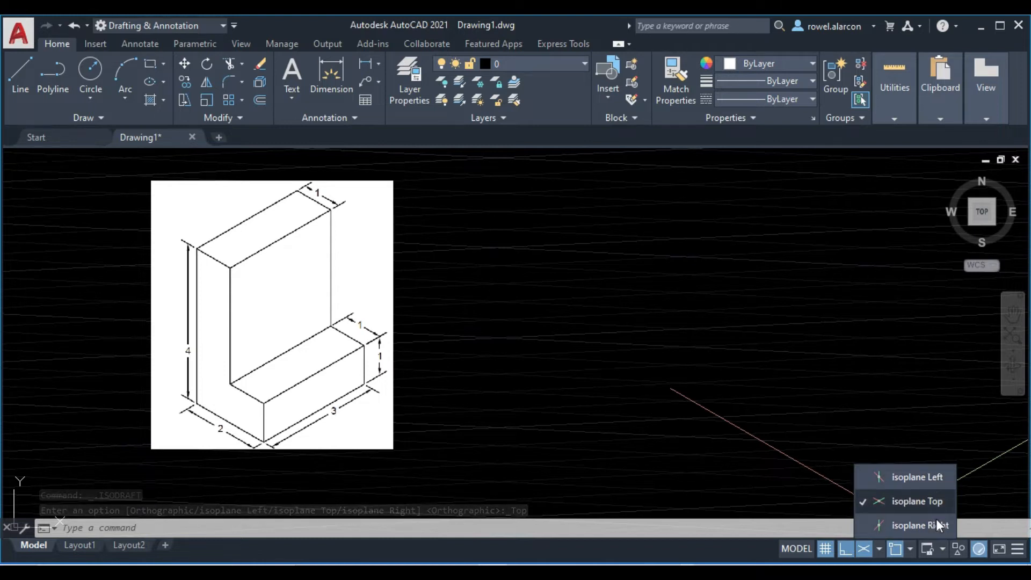
{"action": "left_click", "coordinate": [860, 478]}
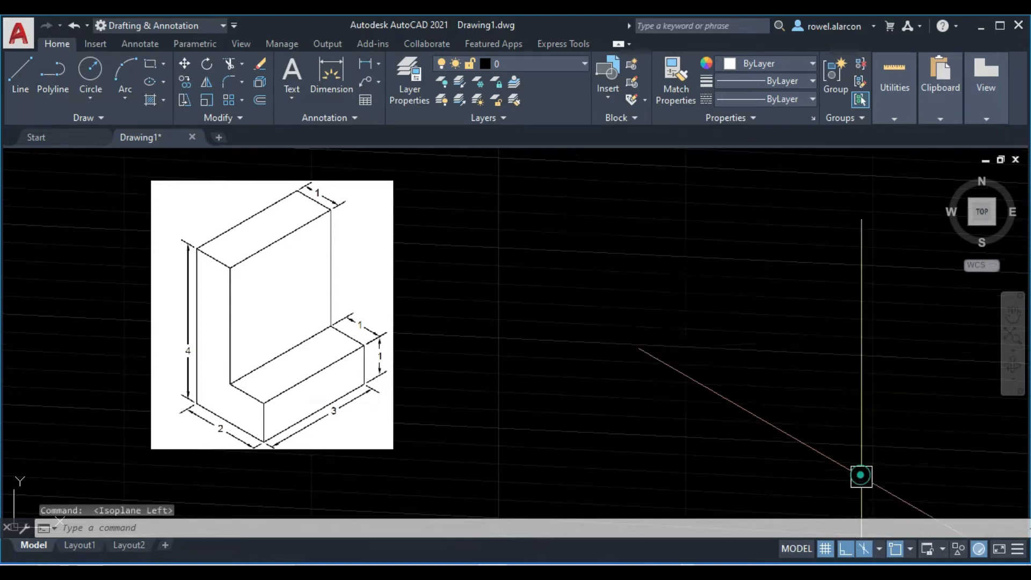
{"action": "left_click", "coordinate": [910, 549]}
{"action": "left_click", "coordinate": [878, 548]}
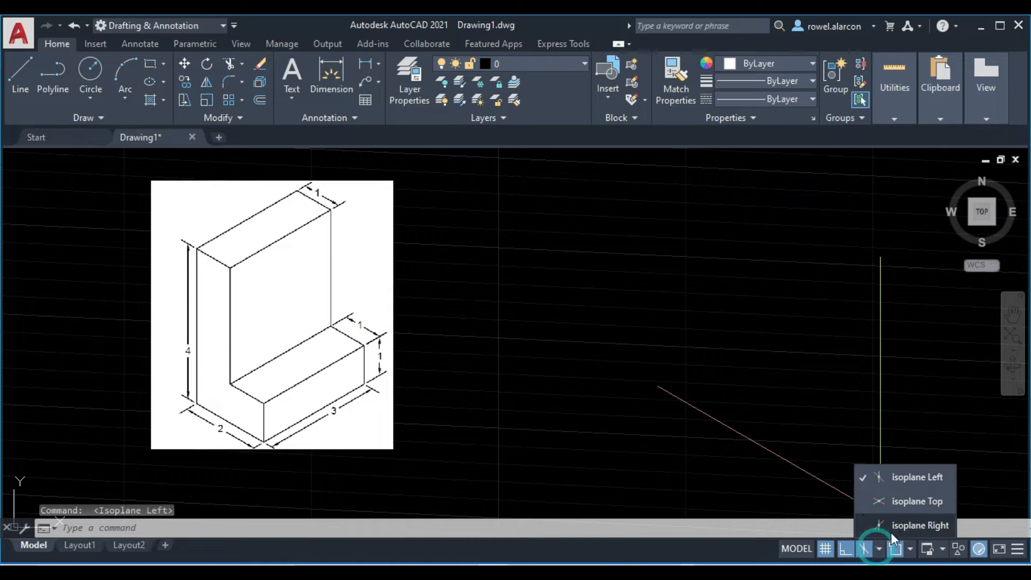
{"action": "left_click", "coordinate": [863, 503]}
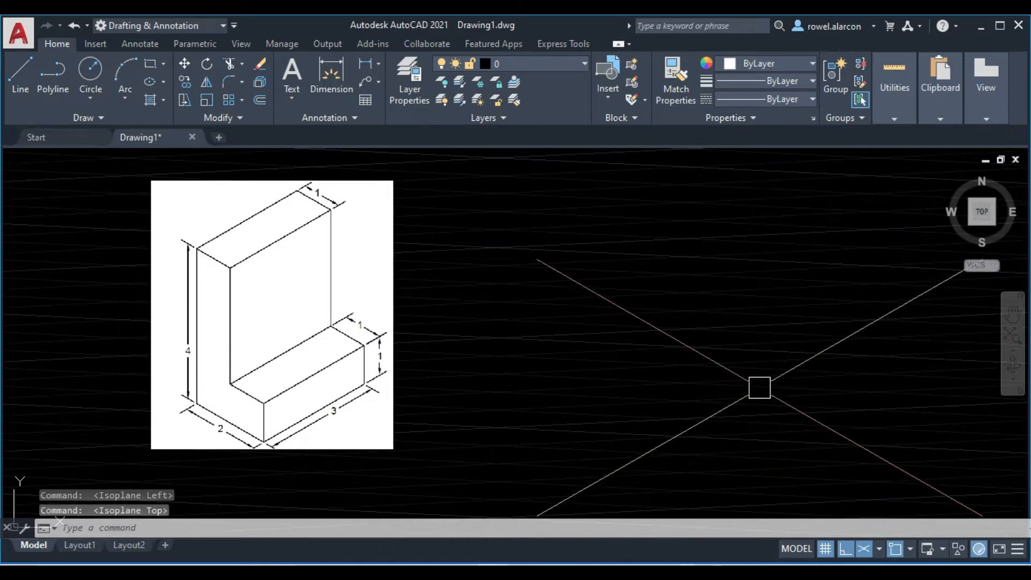
{"action": "key", "text": "Escape"}
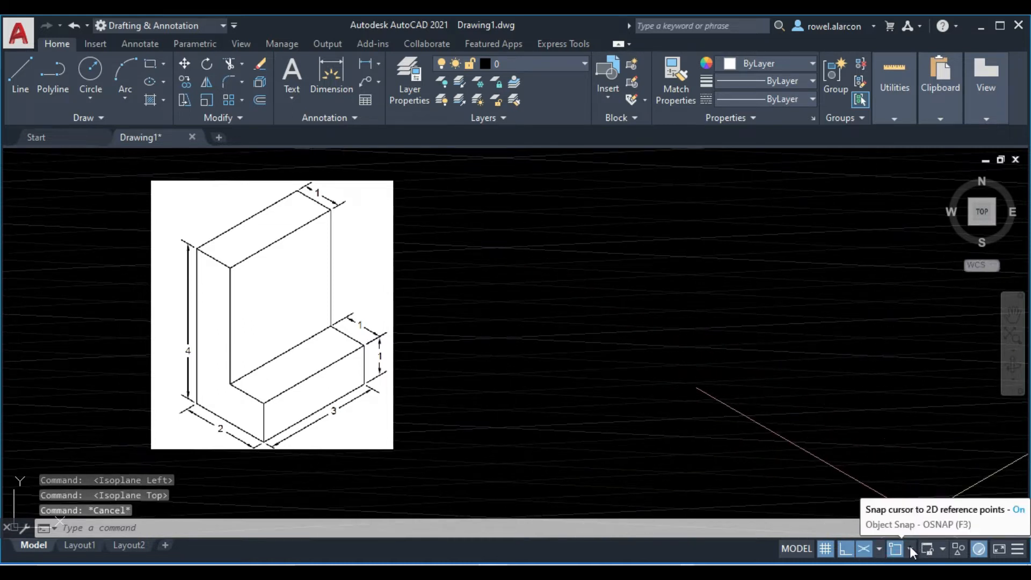
Step: Turn on Object Snap Tracking in the object snap settings
{"action": "left_click", "coordinate": [910, 546]}
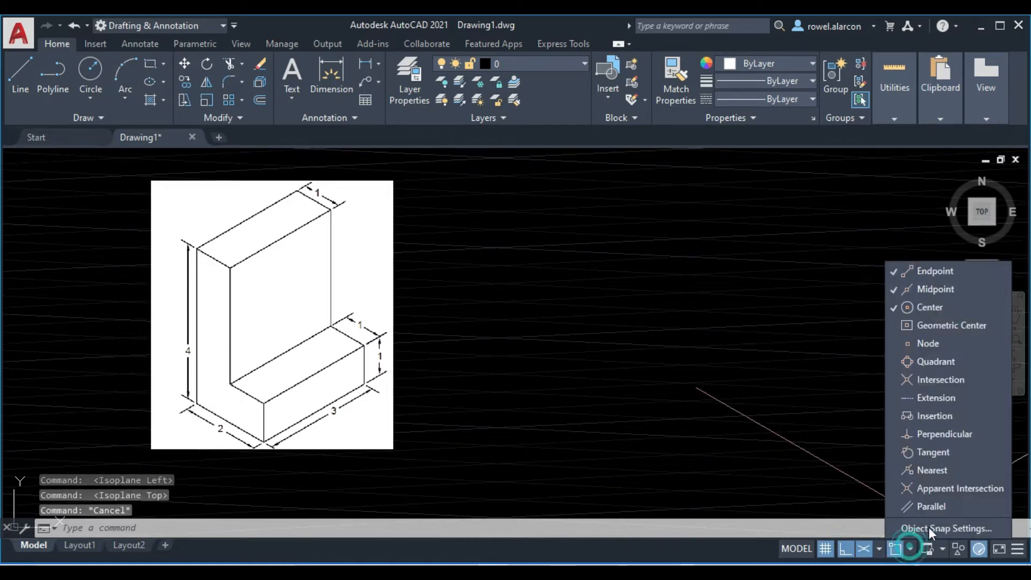
{"action": "left_click", "coordinate": [898, 527]}
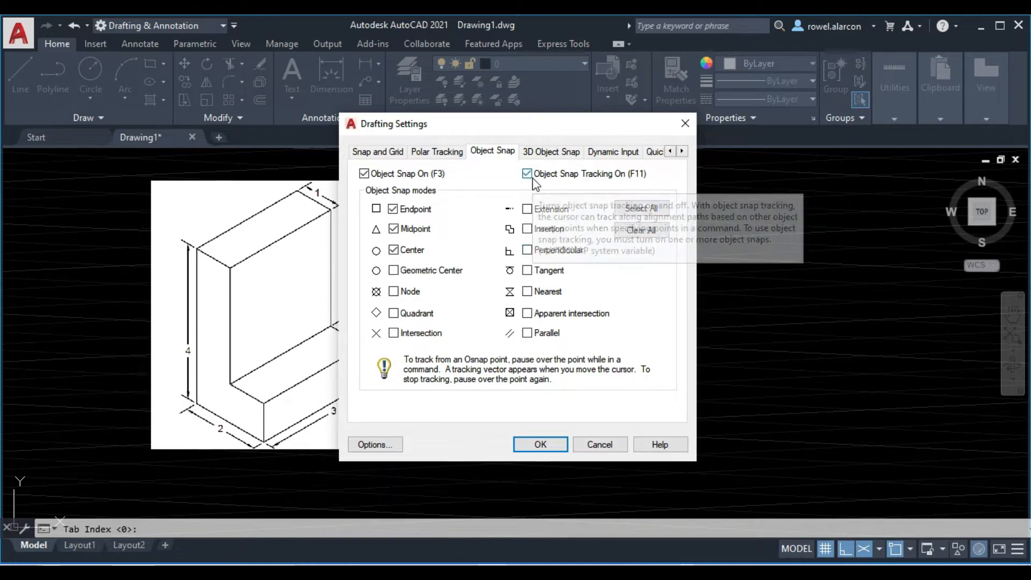
{"action": "left_click", "coordinate": [541, 445]}
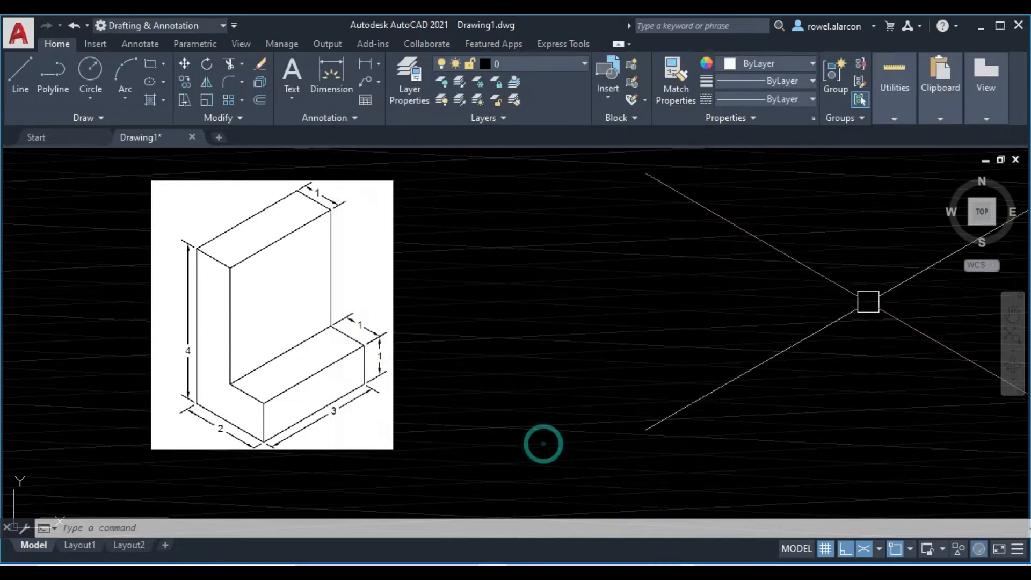
Step: Toggle Ortho mode off and back on
{"action": "left_click", "coordinate": [846, 549]}
{"action": "left_click", "coordinate": [843, 550]}
{"action": "left_click", "coordinate": [841, 550]}
{"action": "key", "text": "Escape"}
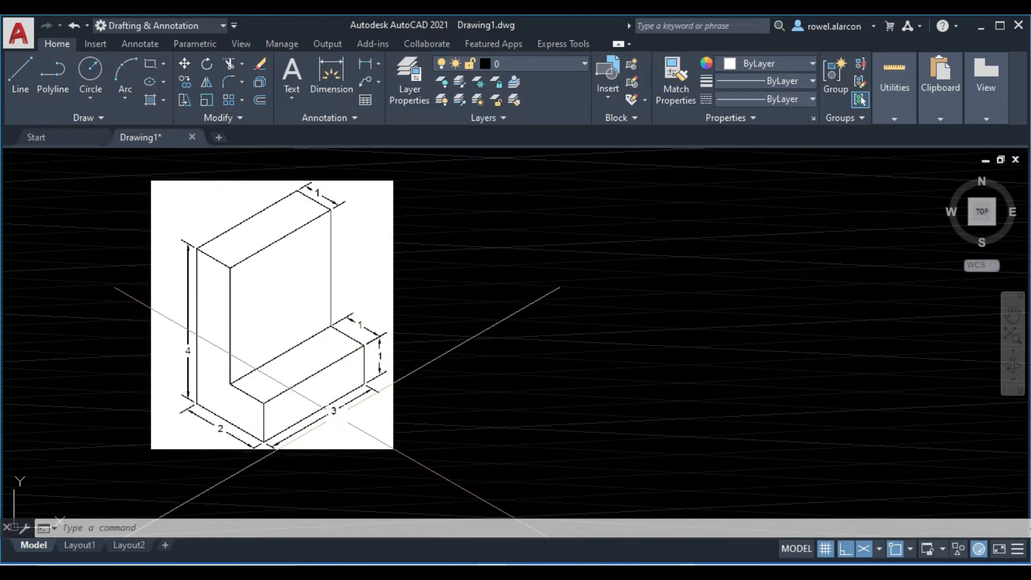
{"action": "left_click", "coordinate": [330, 419]}
{"action": "left_click", "coordinate": [329, 418]}
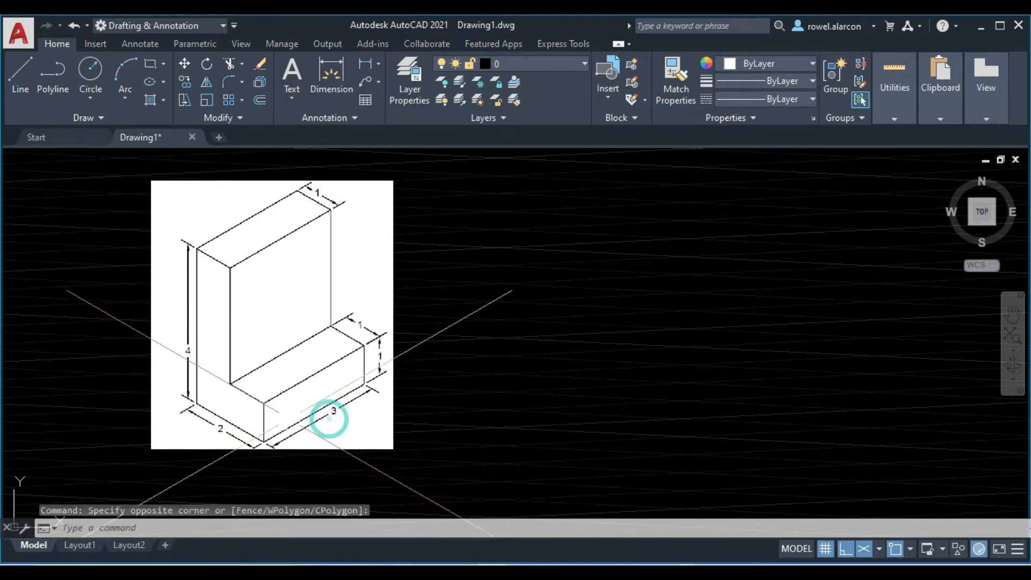
{"action": "key", "text": "Escape"}
{"action": "key", "text": "Escape"}
{"action": "left_click", "coordinate": [206, 431]}
{"action": "left_click", "coordinate": [206, 431]}
{"action": "key", "text": "Escape"}
{"action": "key", "text": "Escape"}
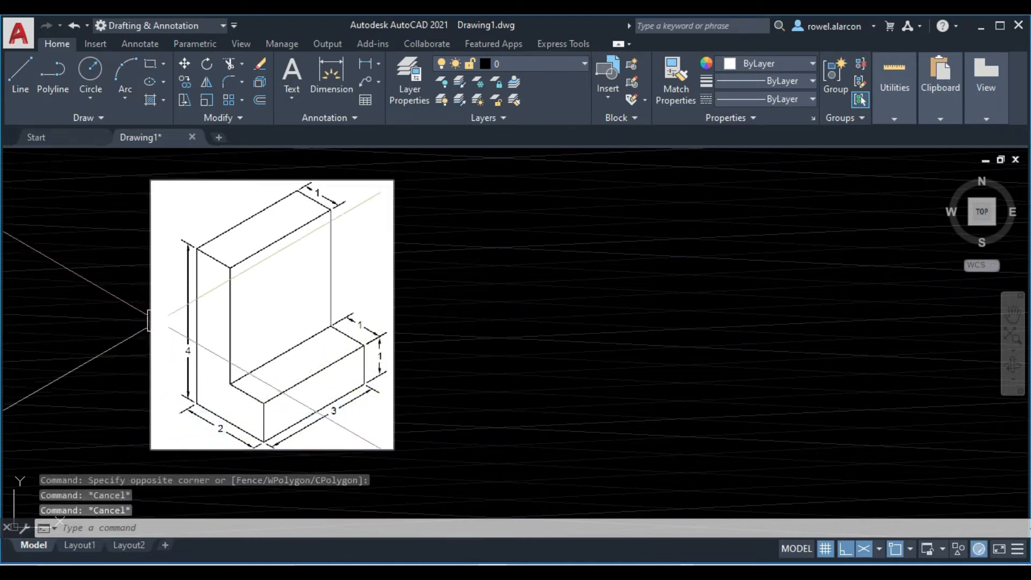
{"action": "left_click", "coordinate": [173, 307]}
{"action": "left_click", "coordinate": [174, 307]}
{"action": "key", "text": "Escape"}
{"action": "key", "text": "Escape"}
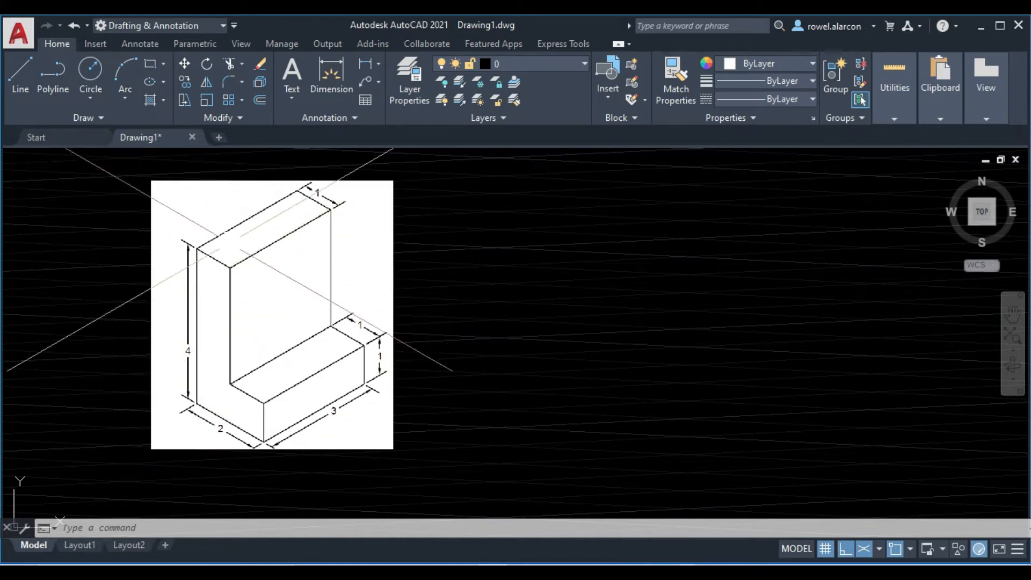
Step: Draw the block's lower front edge as a 3-unit line at 30° in the empty area beside the reference image
{"action": "left_click", "coordinate": [14, 79]}
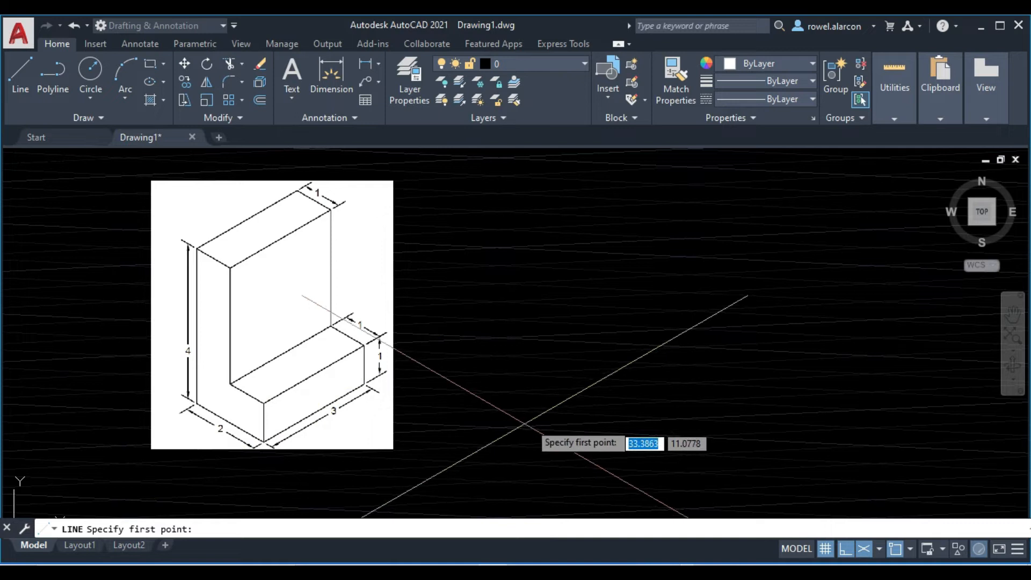
{"action": "left_click", "coordinate": [643, 437]}
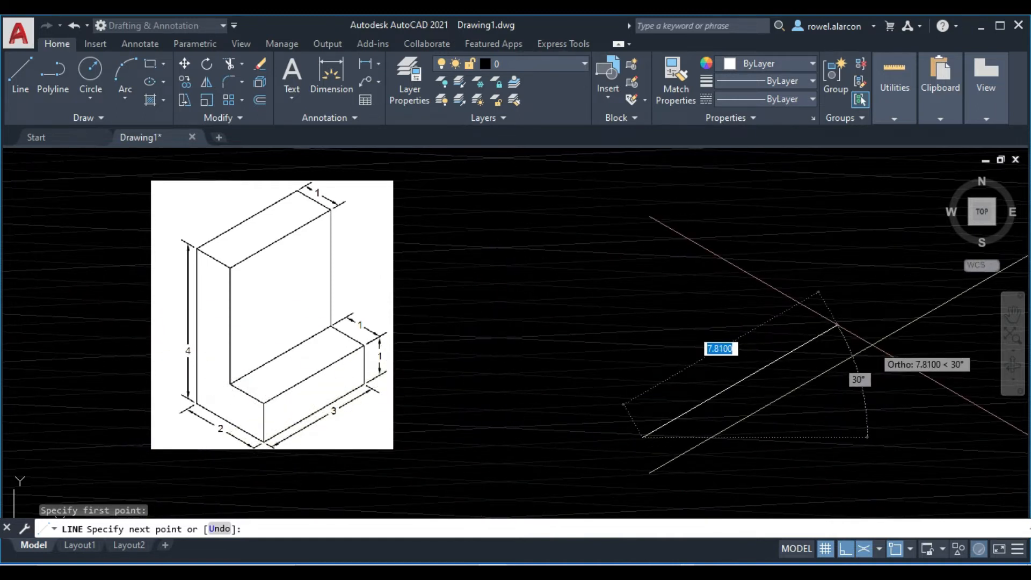
{"action": "type", "text": "3"}
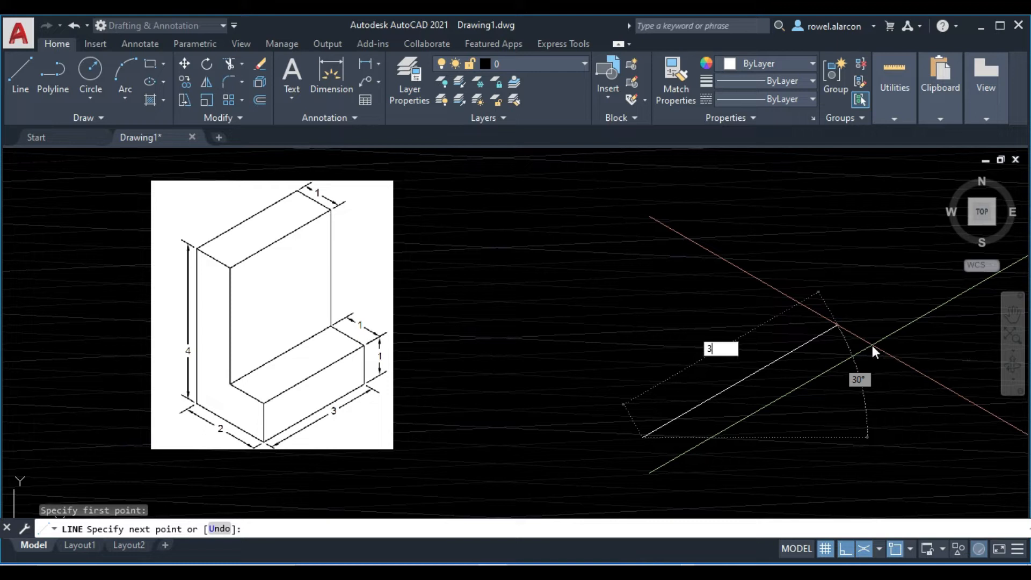
{"action": "key", "text": "Return"}
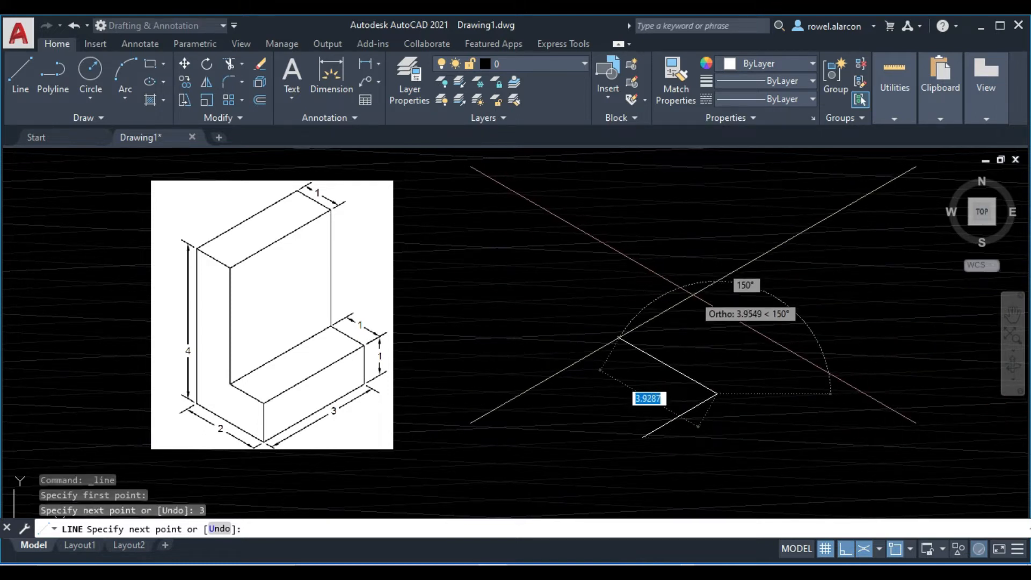
Step: Continue the line 1 unit straight up on the right isoplane and 1 unit at 150° on the left isoplane
{"action": "key", "text": "F5"}
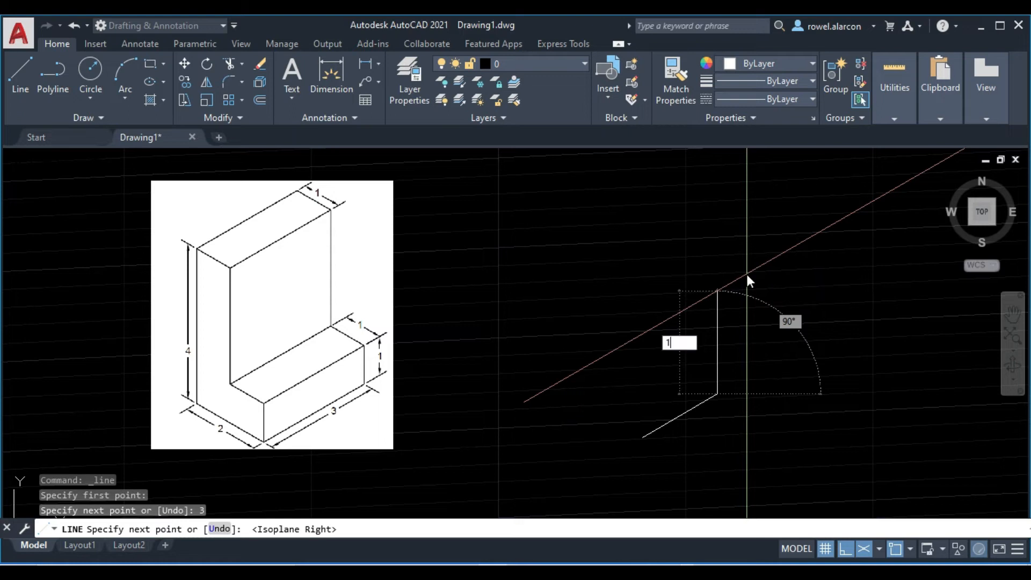
{"action": "type", "text": "1"}
{"action": "key", "text": "Return"}
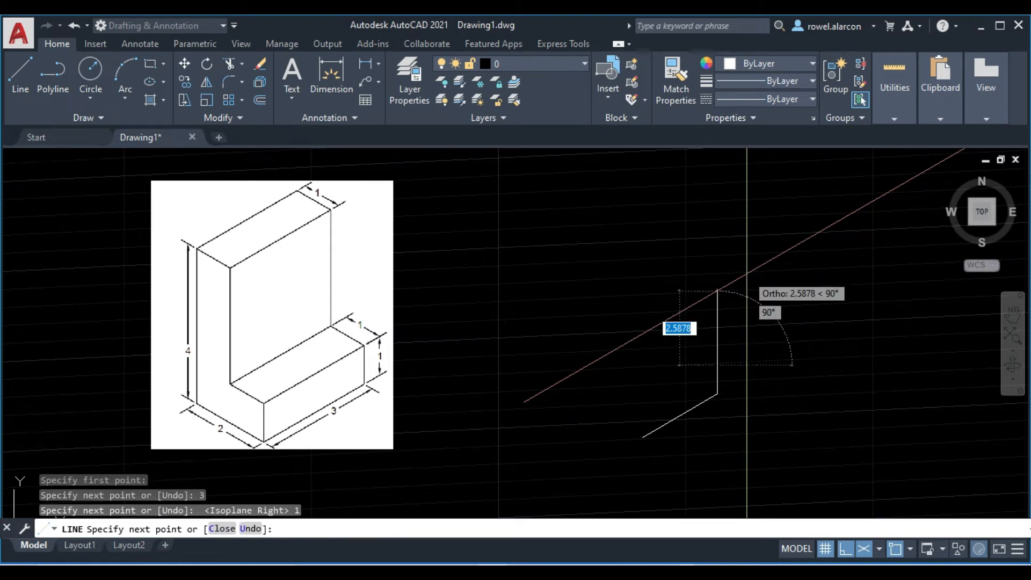
{"action": "key", "text": "F5"}
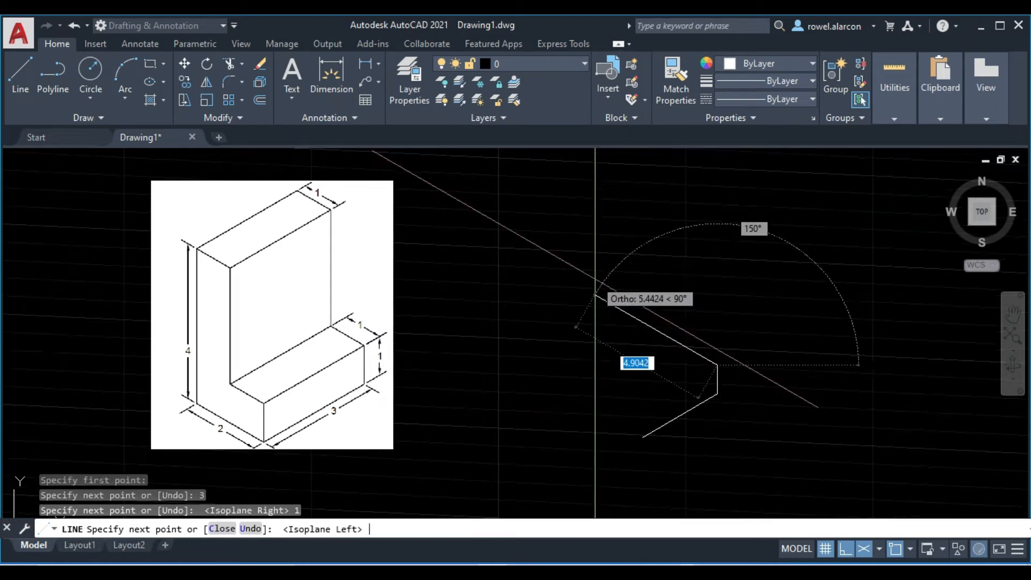
{"action": "type", "text": "1"}
{"action": "key", "text": "Return"}
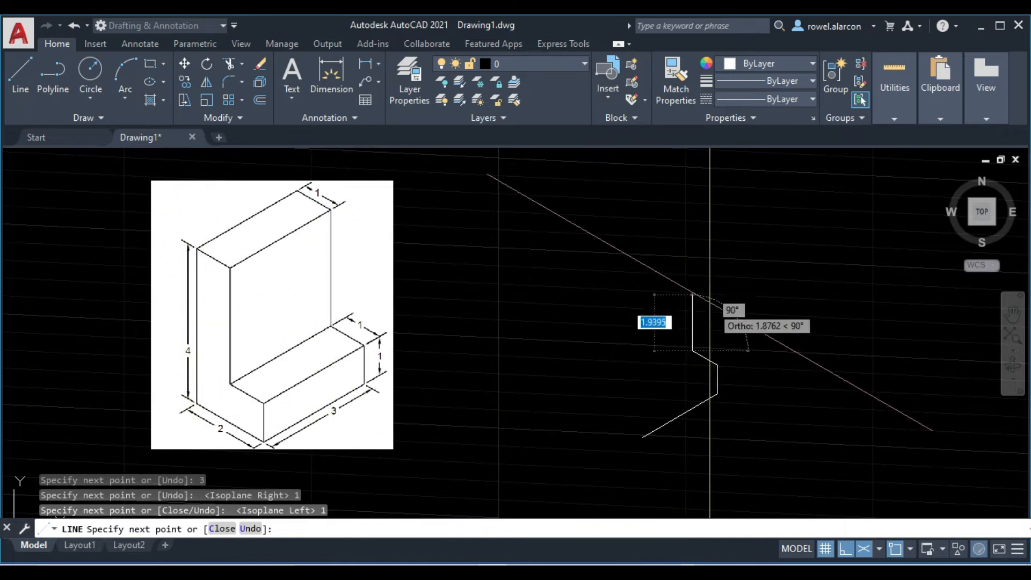
Step: Continue the outline 3 units straight up and 1 unit at 150° for the block's upper end
{"action": "type", "text": "3"}
{"action": "key", "text": "Return"}
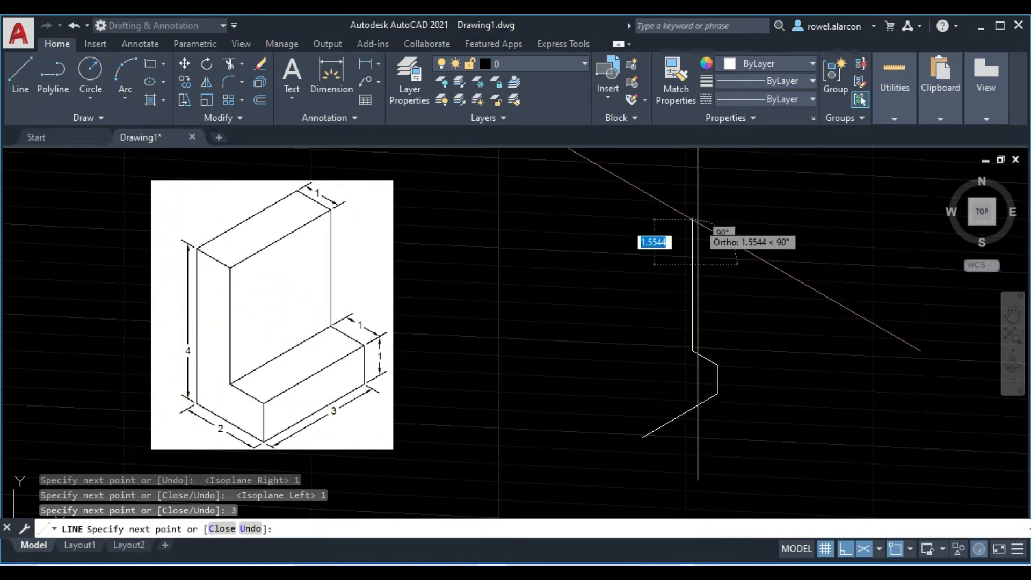
{"action": "type", "text": "1"}
{"action": "key", "text": "Return"}
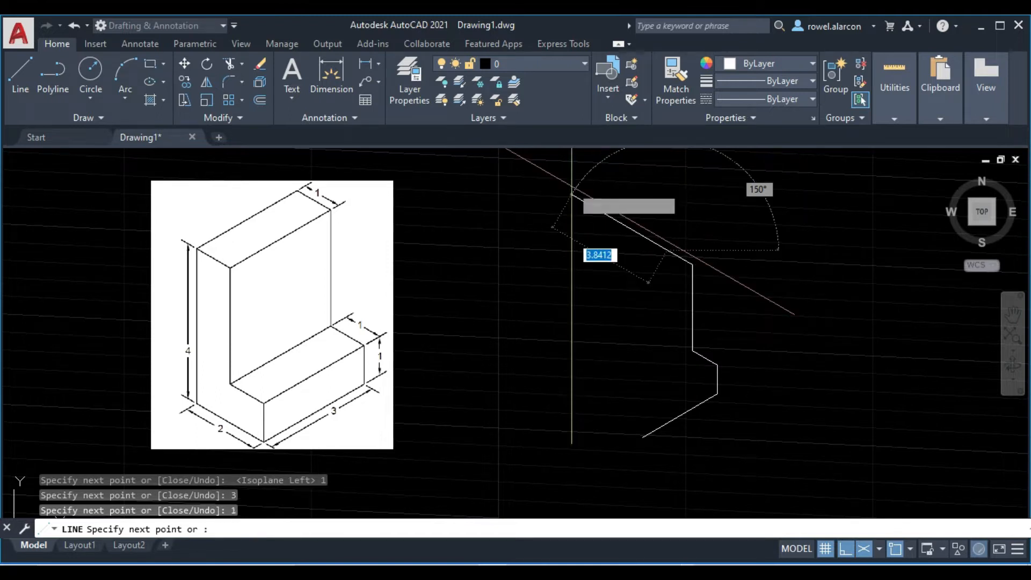
Step: Continue the outline 3 units at 210° on the top isoplane for the block's upper back edge
{"action": "key", "text": "F5"}
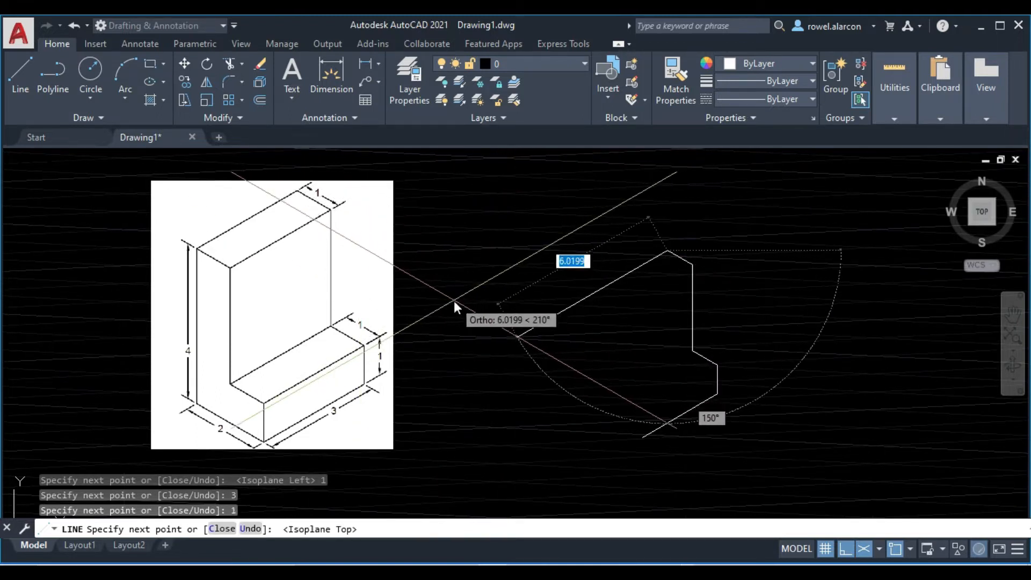
{"action": "type", "text": "3"}
{"action": "key", "text": "Return"}
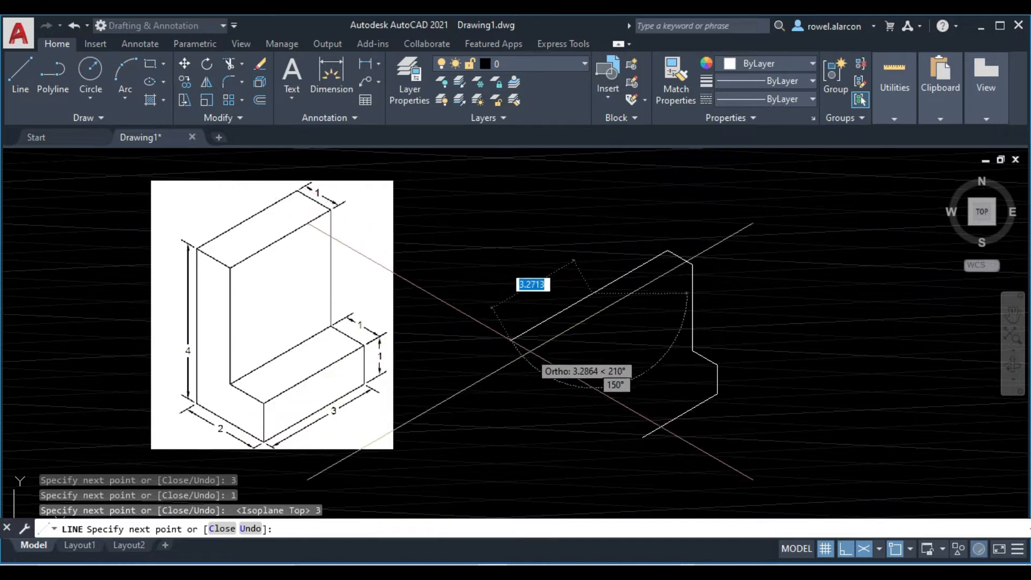
Step: Continue the outline 4 units straight down on the right isoplane and join it to the start of the lower front edge
{"action": "key", "text": "F5"}
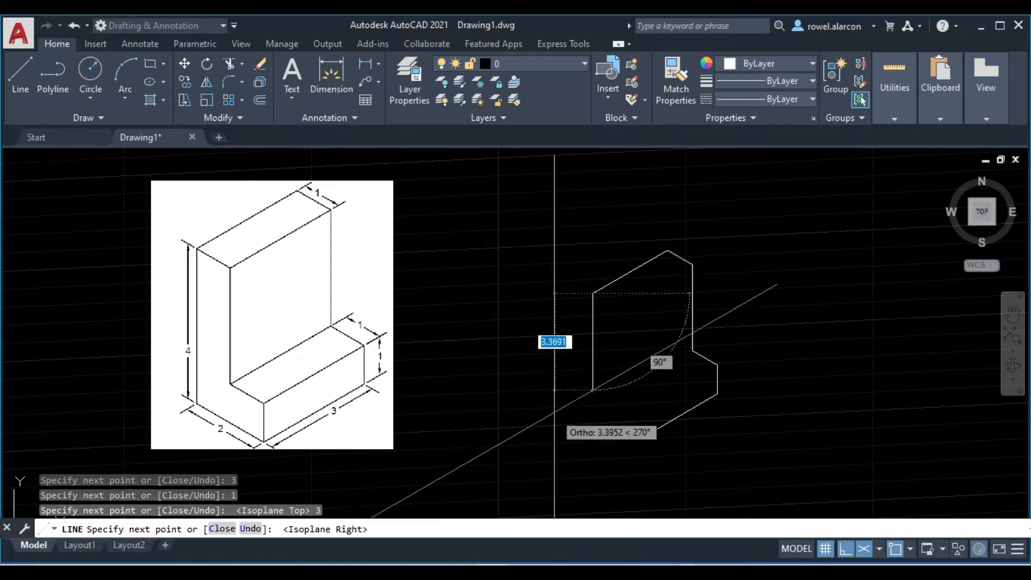
{"action": "key", "text": "Return"}
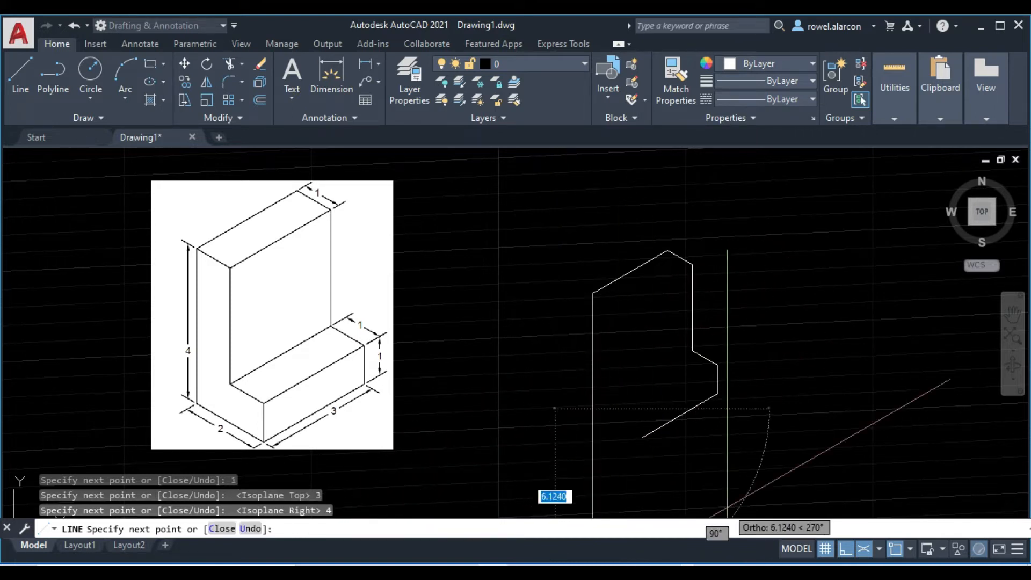
{"action": "left_click", "coordinate": [643, 437]}
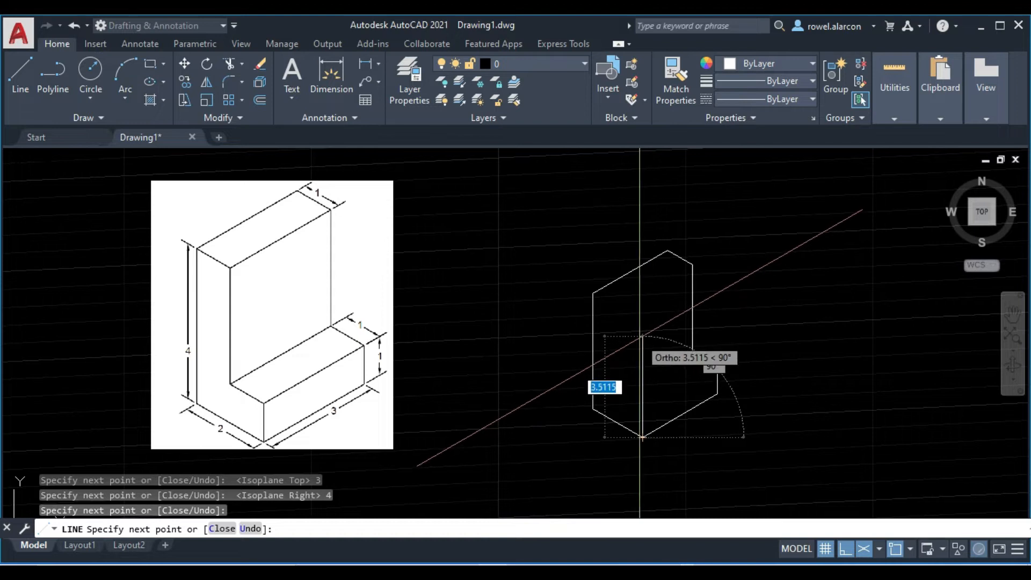
Step: Continue from the lowest corner 1 unit straight up and 1 unit at 150° on the left isoplane
{"action": "type", "text": "1"}
{"action": "key", "text": "Return"}
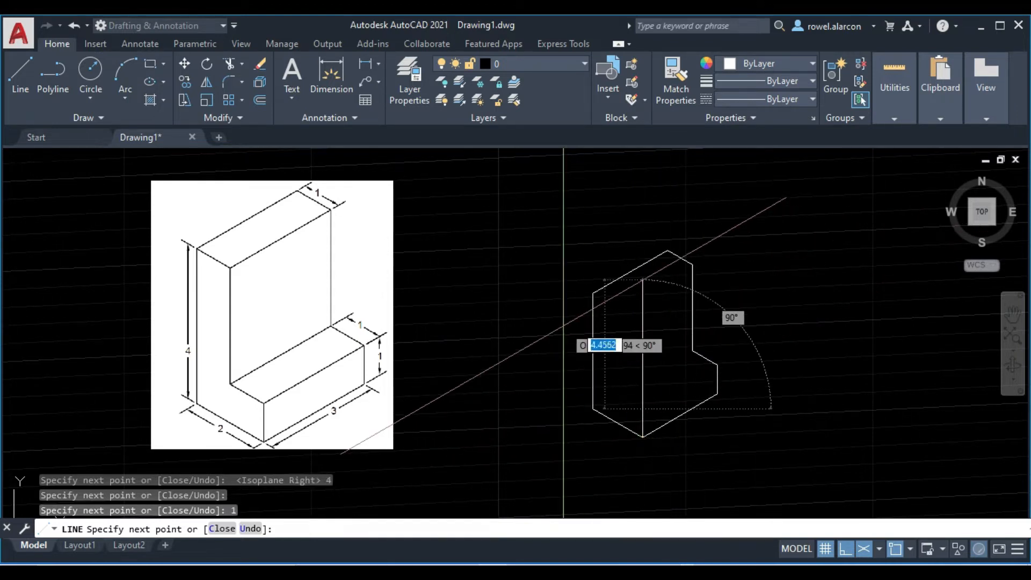
{"action": "key", "text": "F5"}
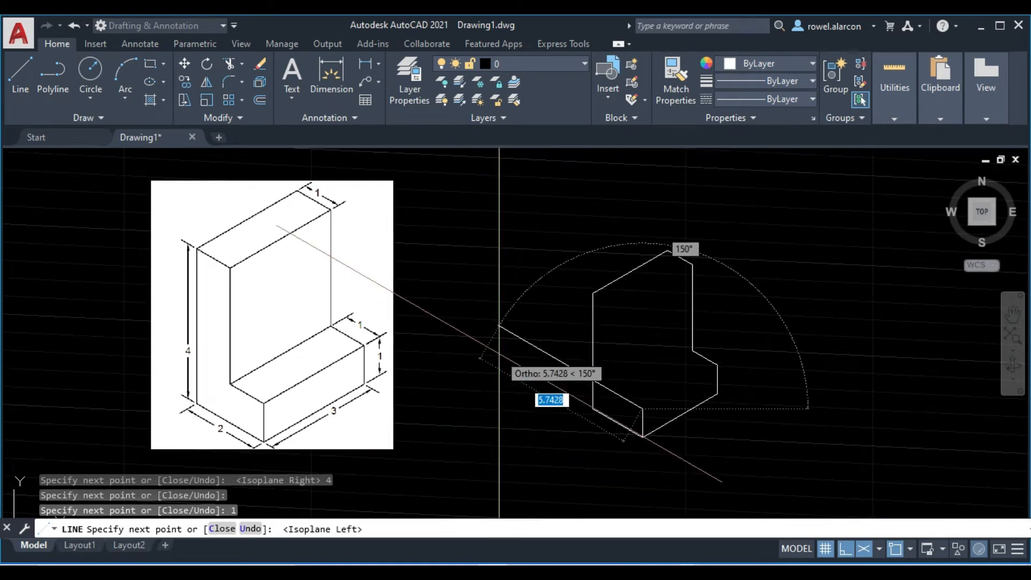
{"action": "type", "text": "1"}
{"action": "key", "text": "Return"}
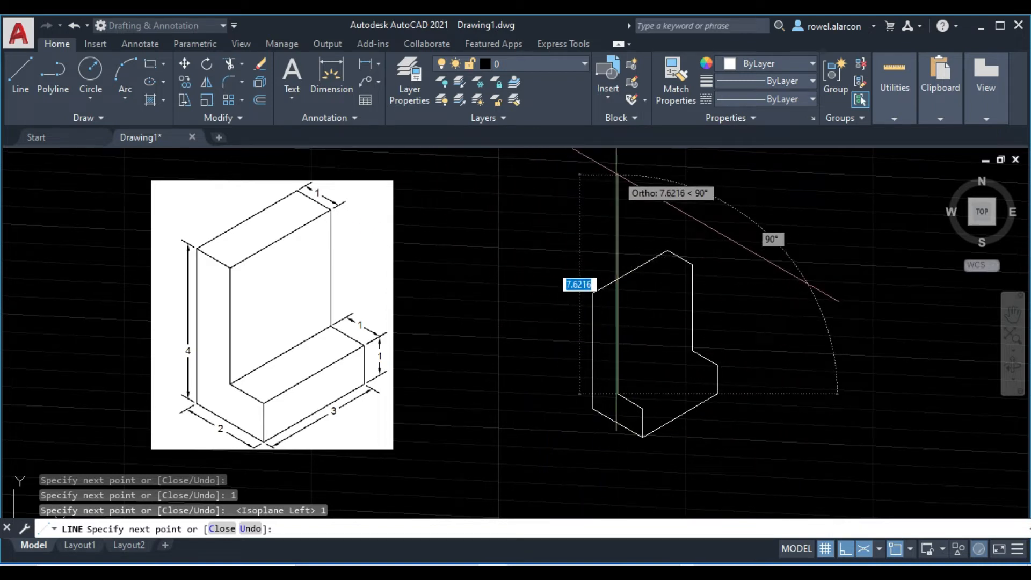
Step: Continue the line 3 units straight up and close the L-shaped end face at the top of the 4-unit vertical edge
{"action": "type", "text": "3"}
{"action": "key", "text": "Return"}
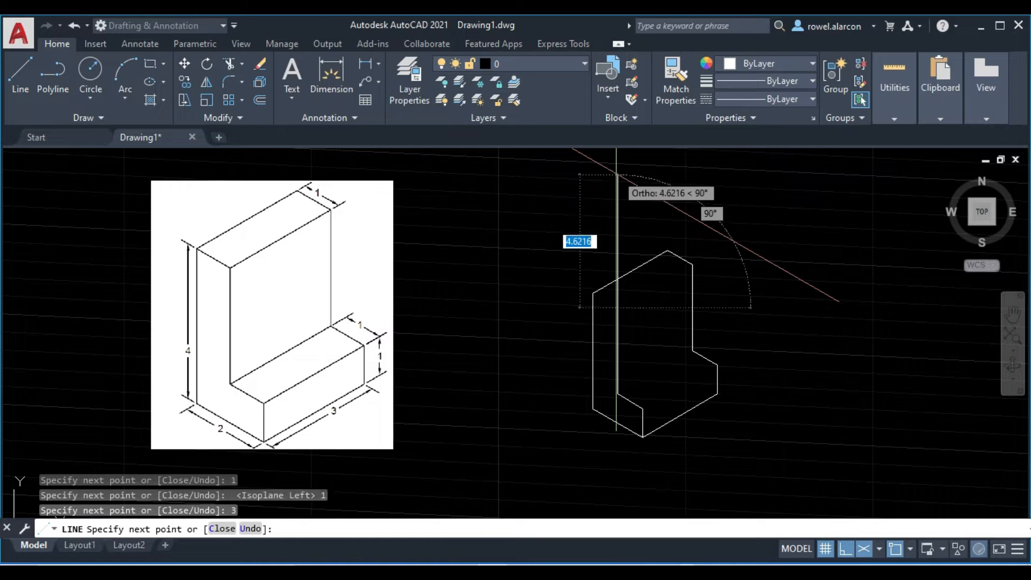
{"action": "left_click", "coordinate": [592, 294]}
{"action": "key", "text": "Escape"}
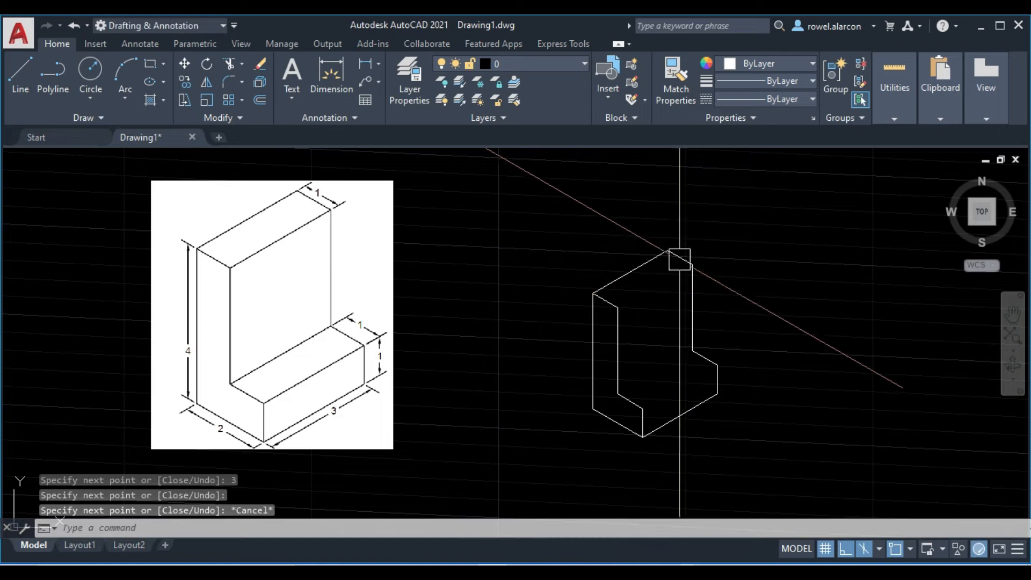
Step: Draw the front edge of the block's top face as a line between its two open corners
{"action": "left_click", "coordinate": [21, 75]}
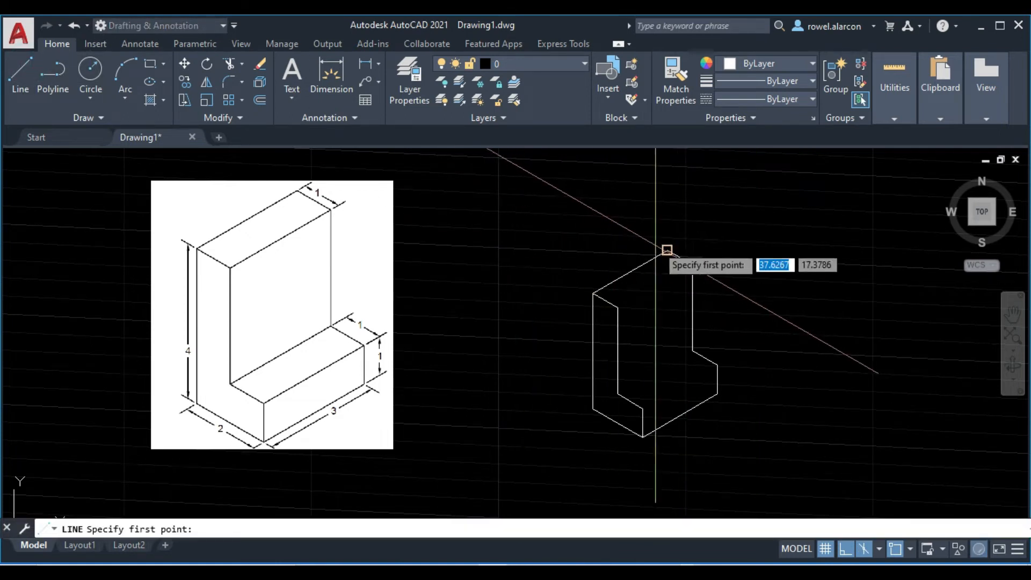
{"action": "left_click", "coordinate": [692, 264]}
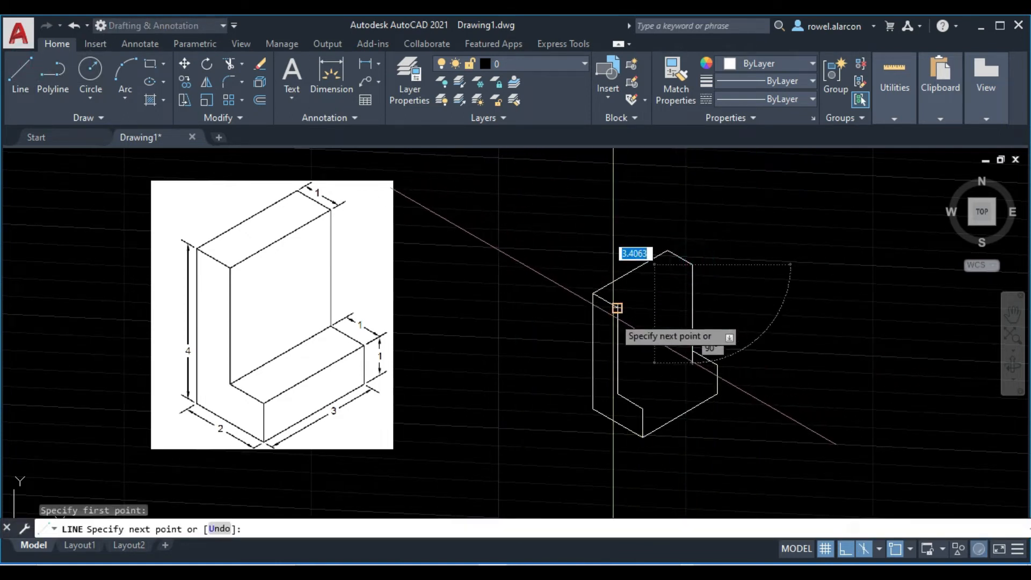
{"action": "left_click", "coordinate": [619, 306]}
{"action": "key", "text": "Escape"}
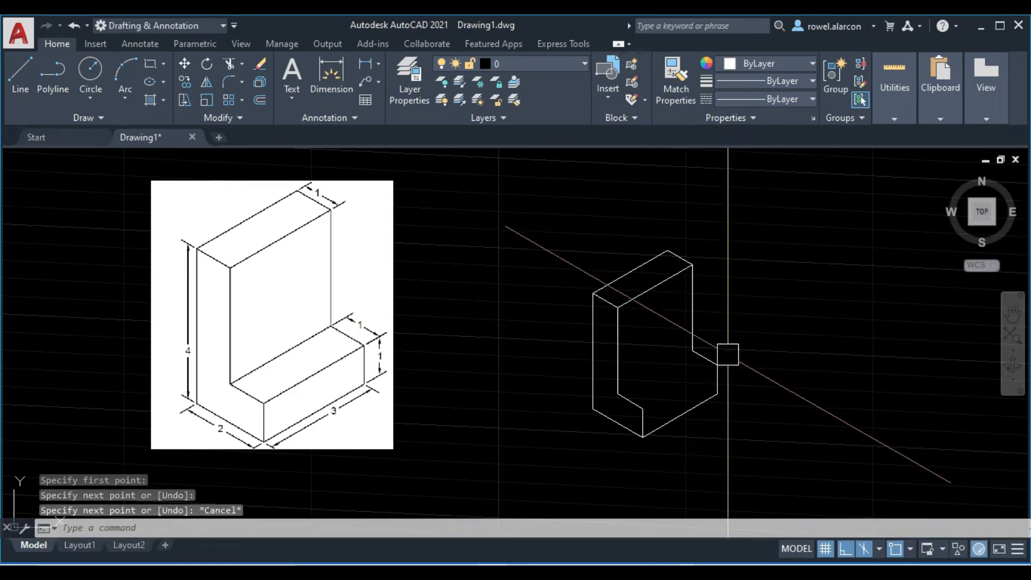
Step: Draw the inner edge where the upright meets the lower ledge, connecting the two inside corners
{"action": "key", "text": "Return"}
{"action": "left_click", "coordinate": [692, 350]}
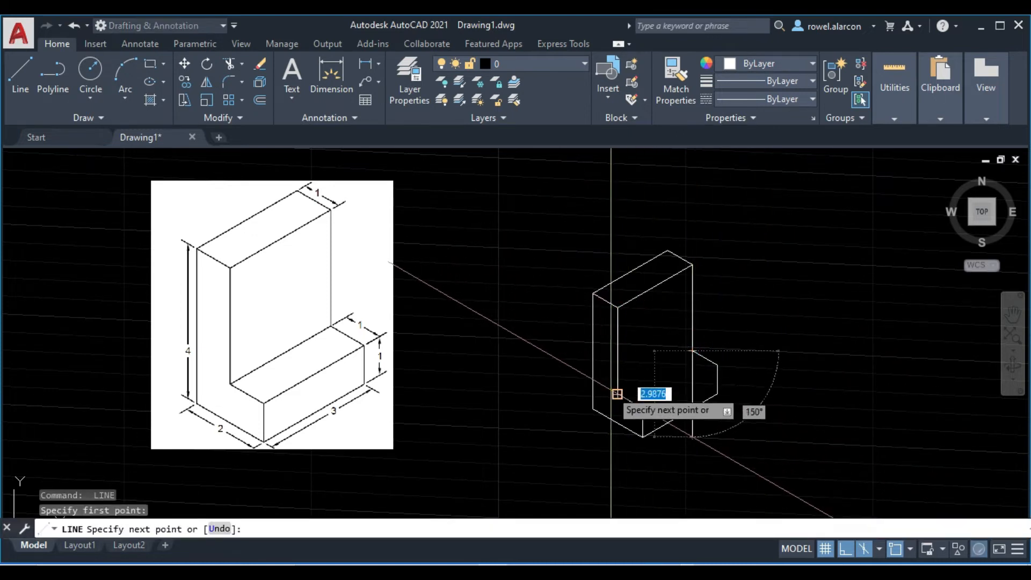
{"action": "left_click", "coordinate": [617, 394]}
{"action": "key", "text": "Escape"}
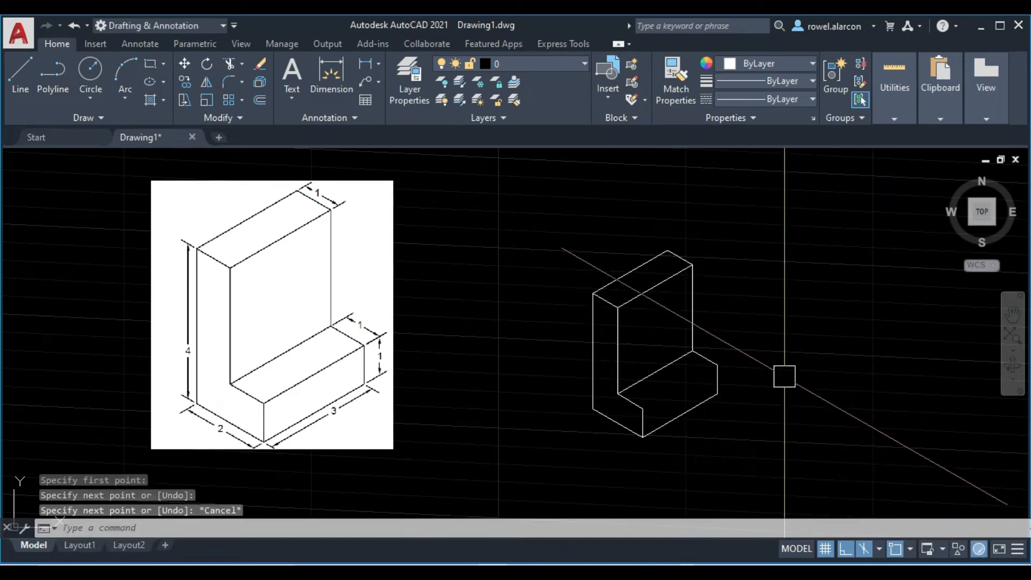
Step: Draw the ledge's upper front edge from its far outer corner to the top of the 1-unit front vertical edge
{"action": "key", "text": "Return"}
{"action": "left_click", "coordinate": [717, 365]}
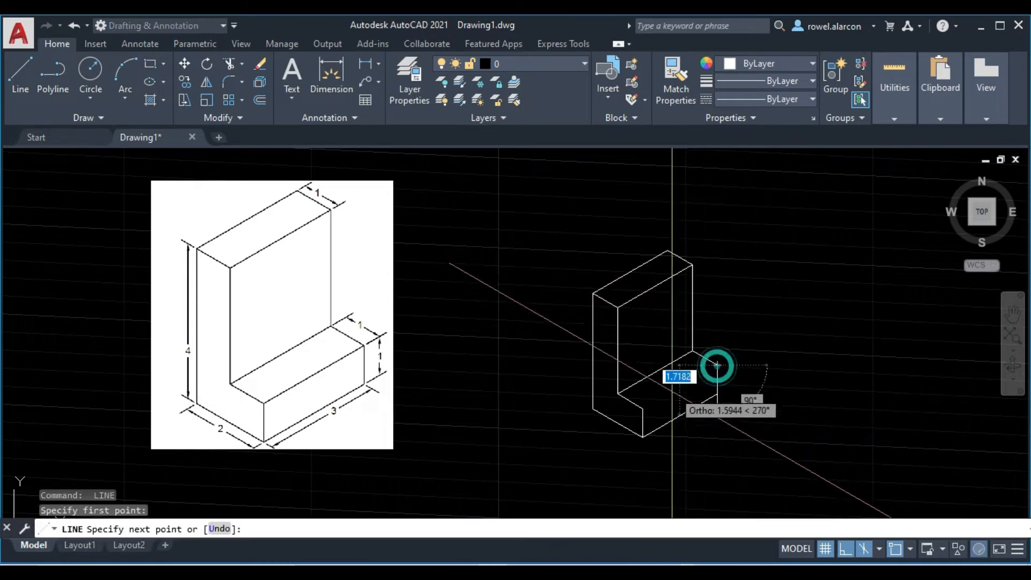
{"action": "key", "text": "Escape"}
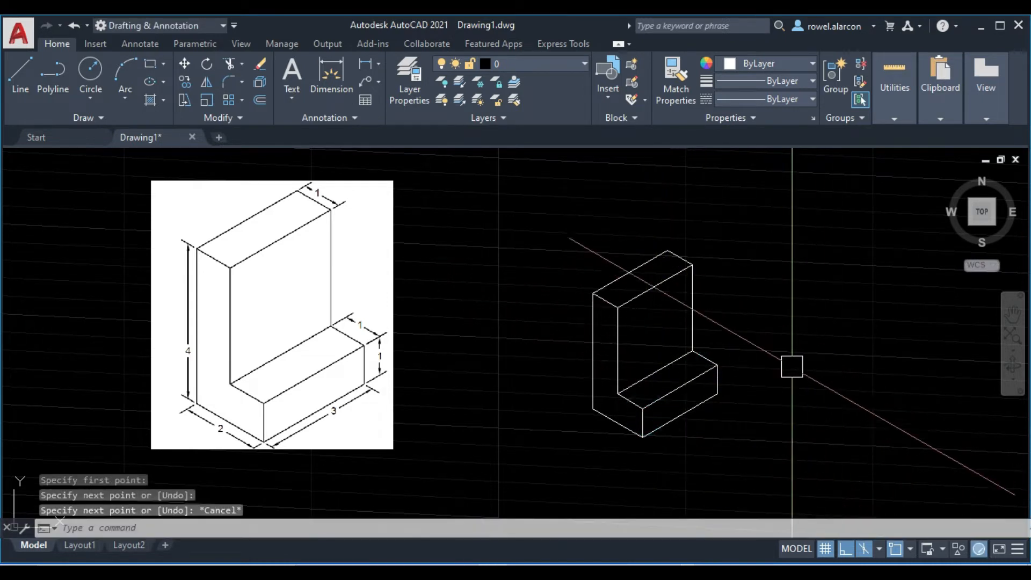
Step: Examine the completed L-shaped block and compare it with the dimensioned reference image
{"action": "scroll", "coordinate": [727, 357], "scroll_direction": "up", "scroll_amount": 2}
{"action": "scroll", "coordinate": [787, 364], "scroll_direction": "down", "scroll_amount": 2}
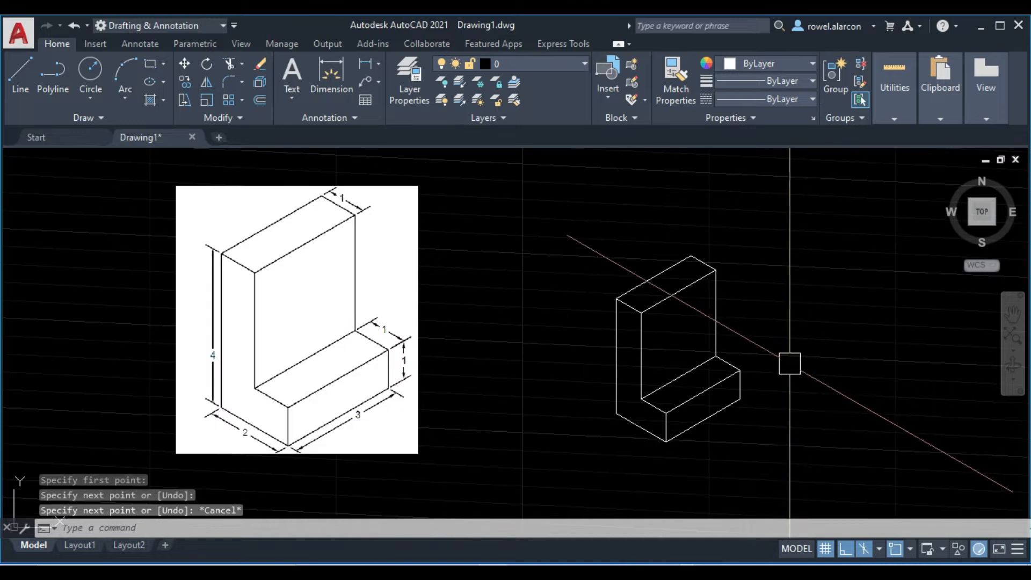
{"action": "scroll", "coordinate": [796, 364], "scroll_direction": "up", "scroll_amount": 4}
{"action": "scroll", "coordinate": [758, 354], "scroll_direction": "down", "scroll_amount": 2}
{"action": "middle_click_drag", "start_coordinate": [788, 352], "coordinate": [705, 347]}
{"action": "scroll", "coordinate": [596, 324], "scroll_direction": "up", "scroll_amount": 2}
{"action": "scroll", "coordinate": [642, 336], "scroll_direction": "down", "scroll_amount": 2}
{"action": "middle_click_drag", "start_coordinate": [642, 337], "coordinate": [551, 341]}
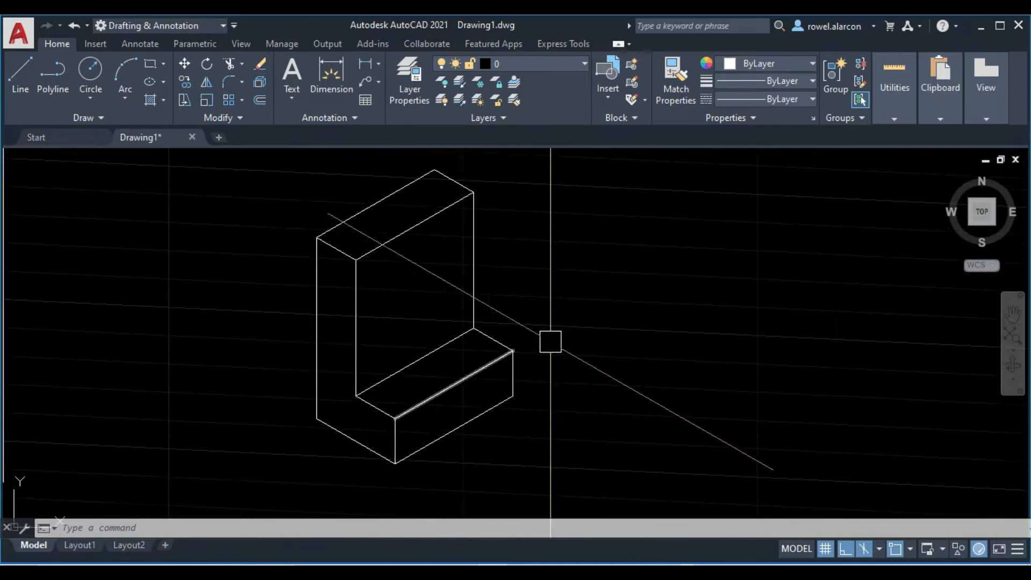
{"action": "scroll", "coordinate": [551, 342], "scroll_direction": "down", "scroll_amount": 4}
{"action": "scroll", "coordinate": [322, 325], "scroll_direction": "up", "scroll_amount": 2}
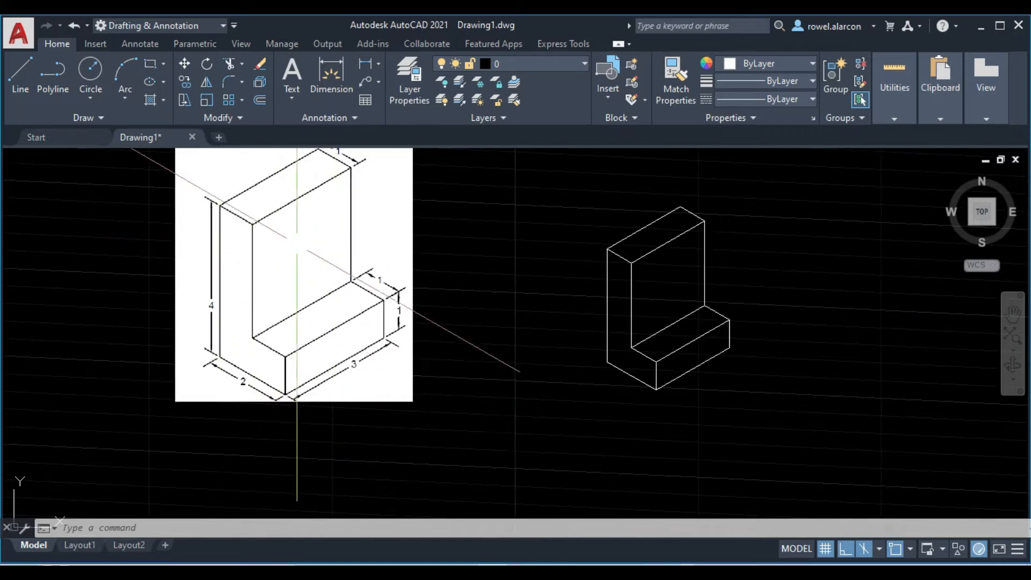
{"action": "mouse_move", "coordinate": [793, 357]}
{"action": "middle_mouse_down"}
{"action": "mouse_move", "coordinate": [623, 370]}
{"action": "mouse_move", "coordinate": [630, 382]}
{"action": "mouse_move", "coordinate": [738, 405]}
{"action": "mouse_move", "coordinate": [688, 352]}
{"action": "mouse_move", "coordinate": [679, 363]}
{"action": "middle_mouse_up"}
{"action": "scroll", "coordinate": [625, 369], "scroll_direction": "up", "scroll_amount": 4}
{"action": "scroll", "coordinate": [737, 405], "scroll_direction": "down", "scroll_amount": 2}
{"action": "key", "text": "Escape"}
{"action": "key", "text": "Escape"}
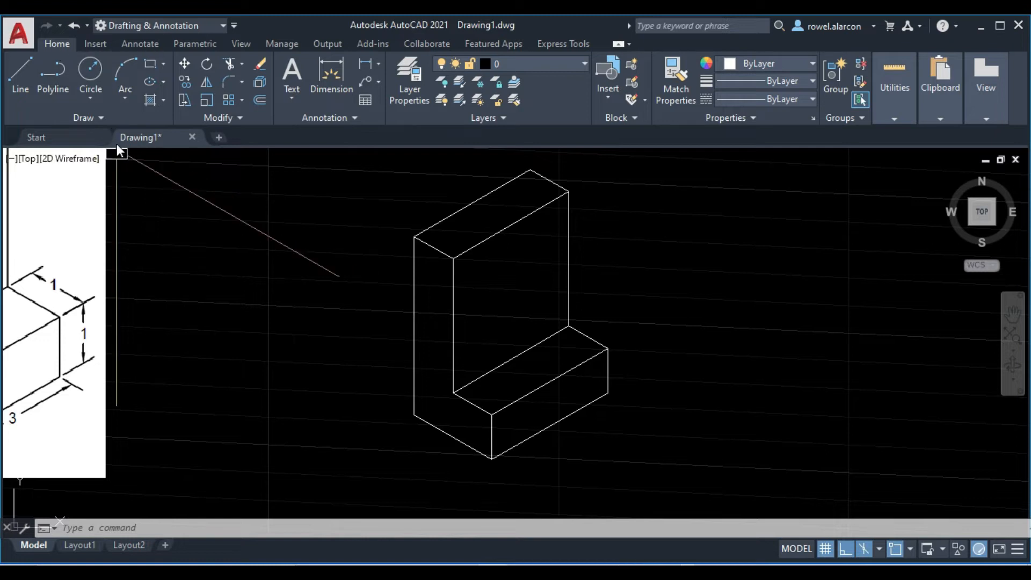
Step: Draw an isocircle of radius 0.5 on the right isoplane, centred on the ledge's front face by tracking the edge midpoints
{"action": "left_click", "coordinate": [162, 82]}
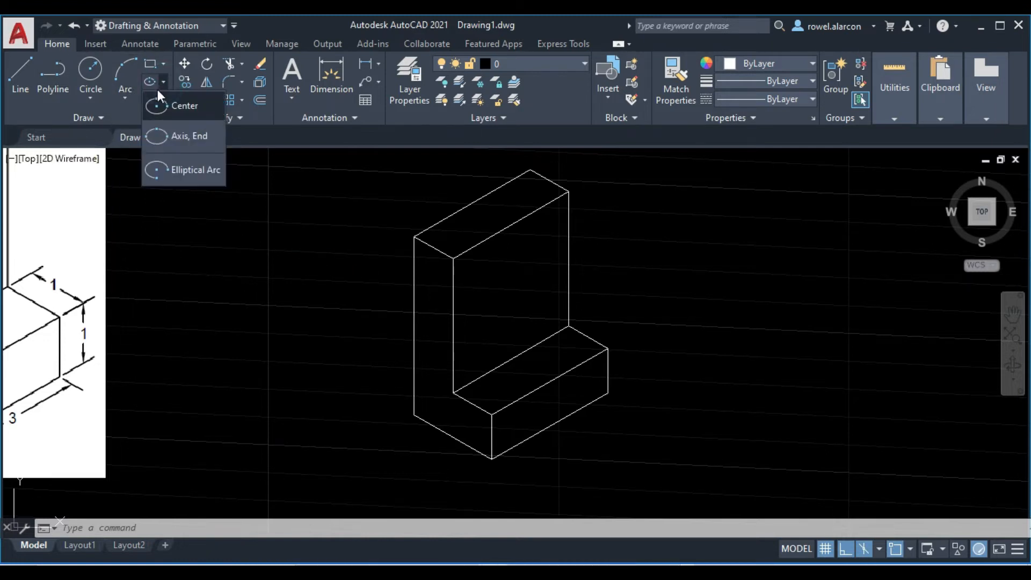
{"action": "left_click", "coordinate": [178, 136]}
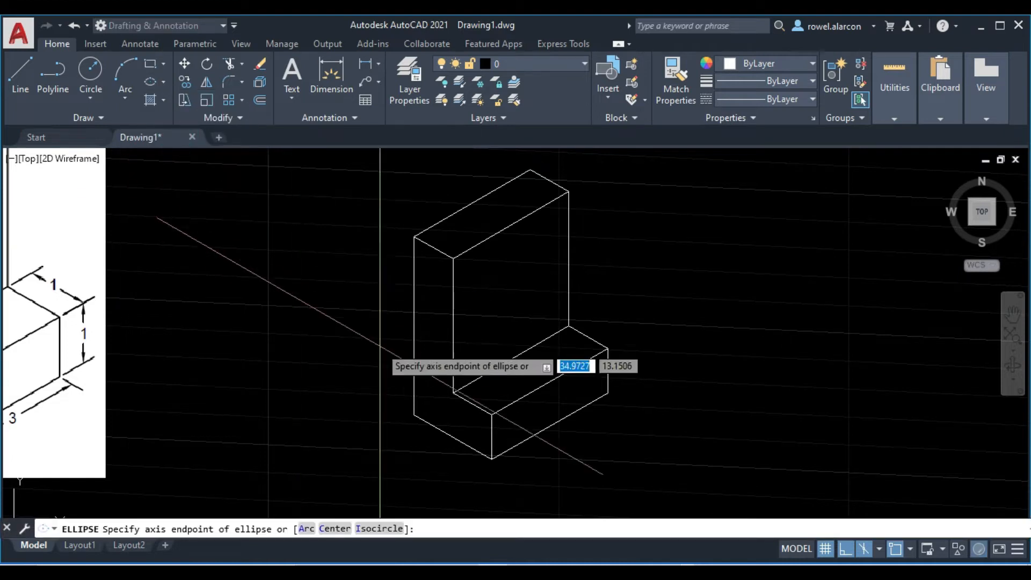
{"action": "left_click", "coordinate": [374, 530]}
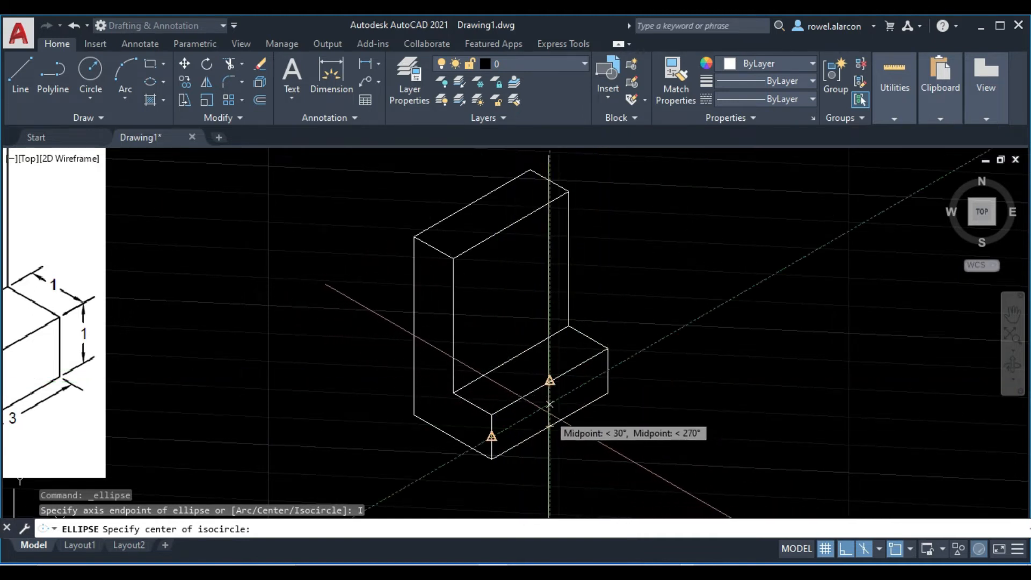
{"action": "left_click", "coordinate": [550, 426]}
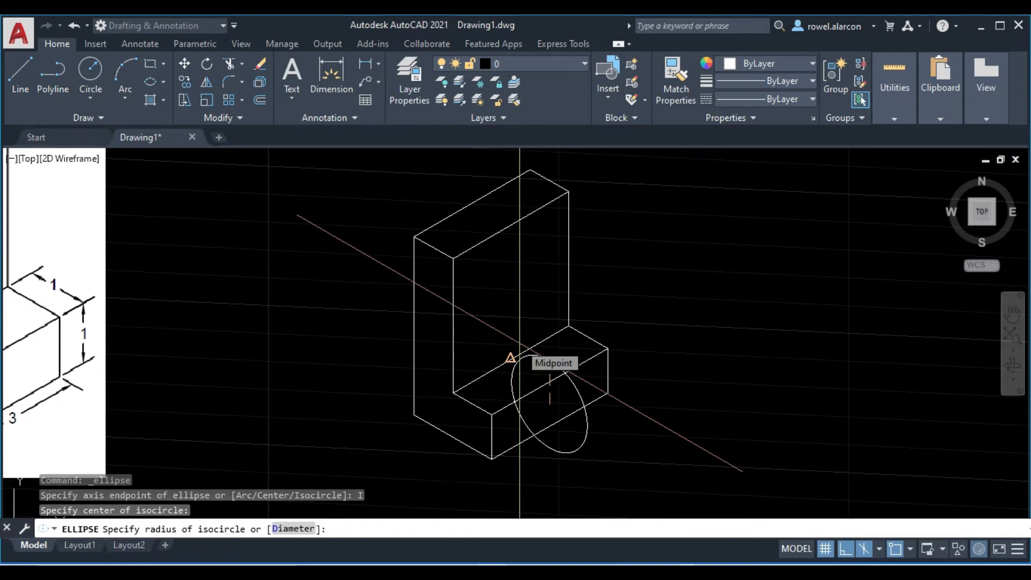
{"action": "key", "text": "F5"}
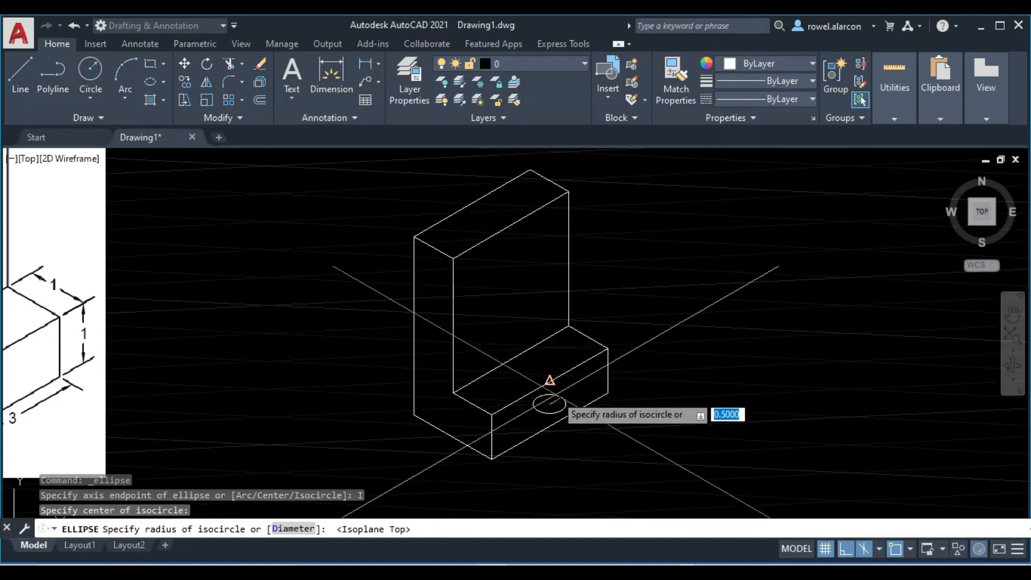
{"action": "key", "text": "F5"}
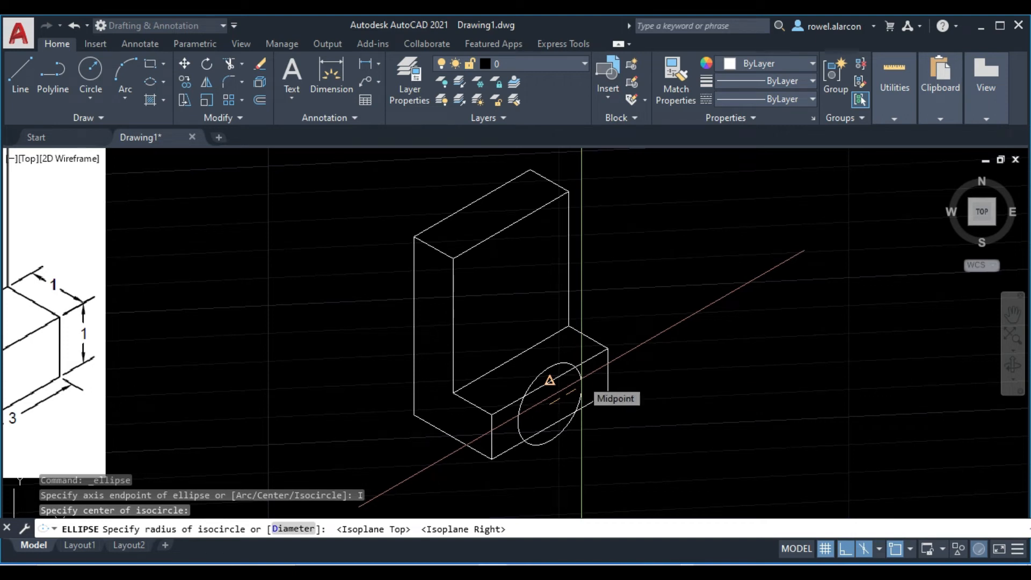
{"action": "type", "text": ".5"}
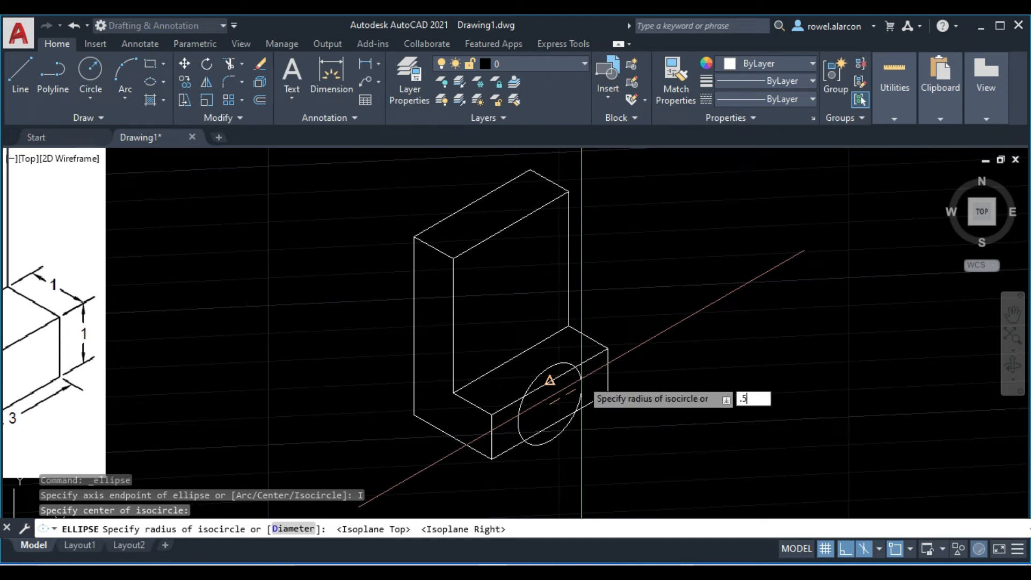
{"action": "key", "text": "Return"}
{"action": "key", "text": "Escape"}
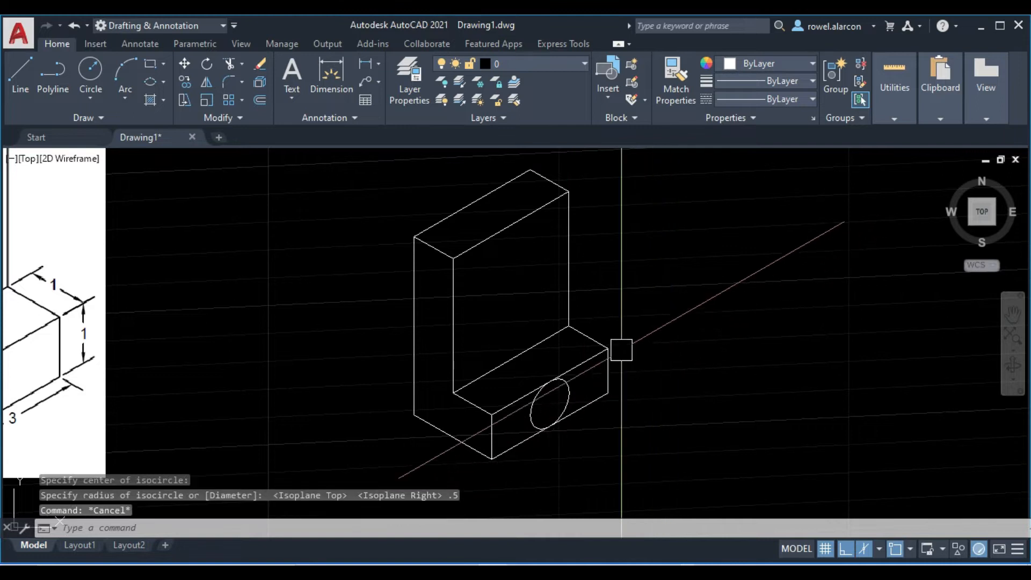
{"action": "scroll", "coordinate": [577, 410], "scroll_direction": "up", "scroll_amount": 2}
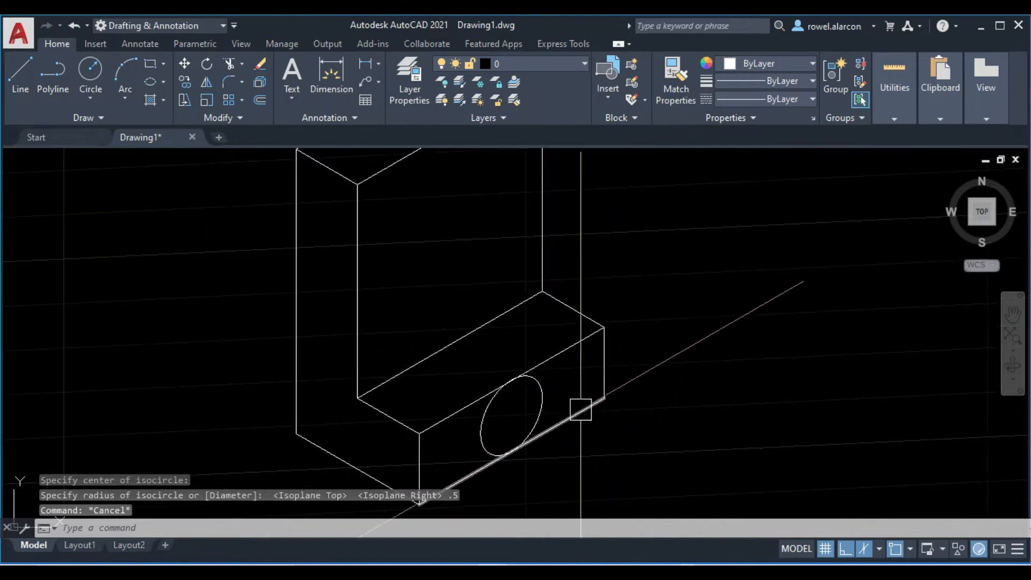
{"action": "scroll", "coordinate": [618, 355], "scroll_direction": "down", "scroll_amount": 2}
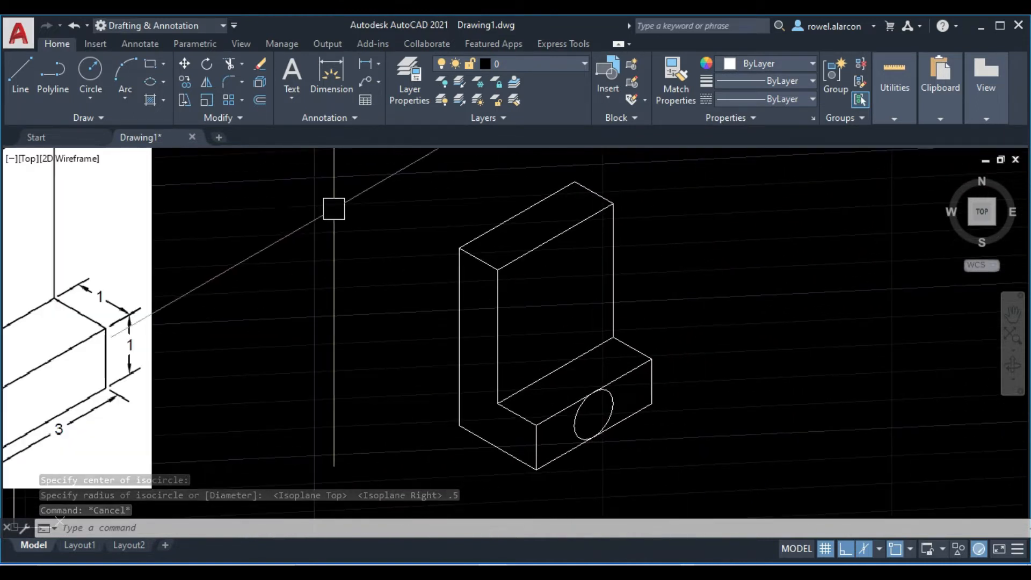
Step: Draw a line across the block's top face between the midpoints of its two long edges
{"action": "left_click", "coordinate": [20, 71]}
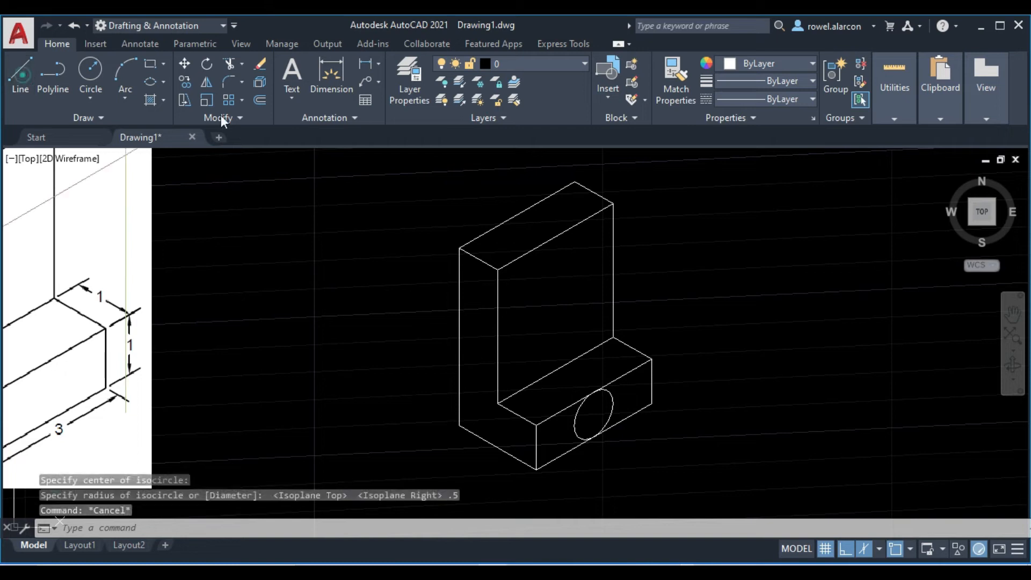
{"action": "left_click", "coordinate": [517, 213]}
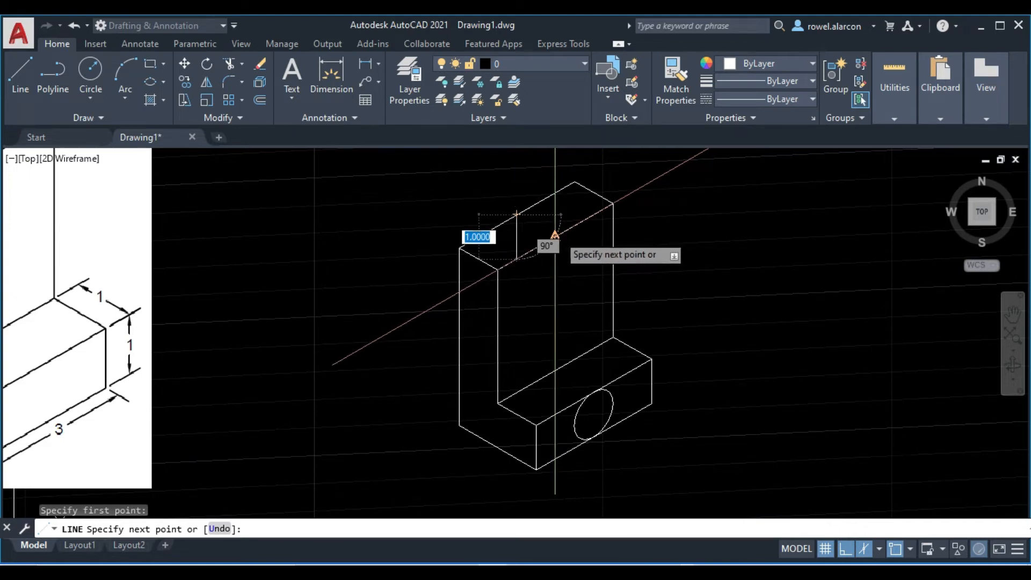
{"action": "scroll", "coordinate": [570, 243], "scroll_direction": "up", "scroll_amount": 2}
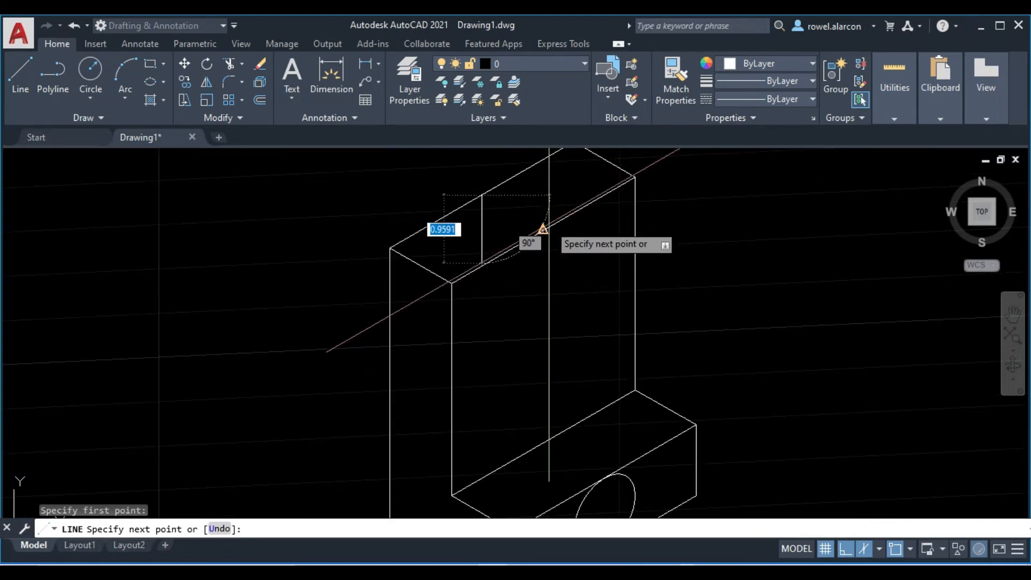
{"action": "scroll", "coordinate": [549, 231], "scroll_direction": "down", "scroll_amount": 2}
{"action": "key", "text": "Escape"}
{"action": "scroll", "coordinate": [716, 271], "scroll_direction": "down", "scroll_amount": 1}
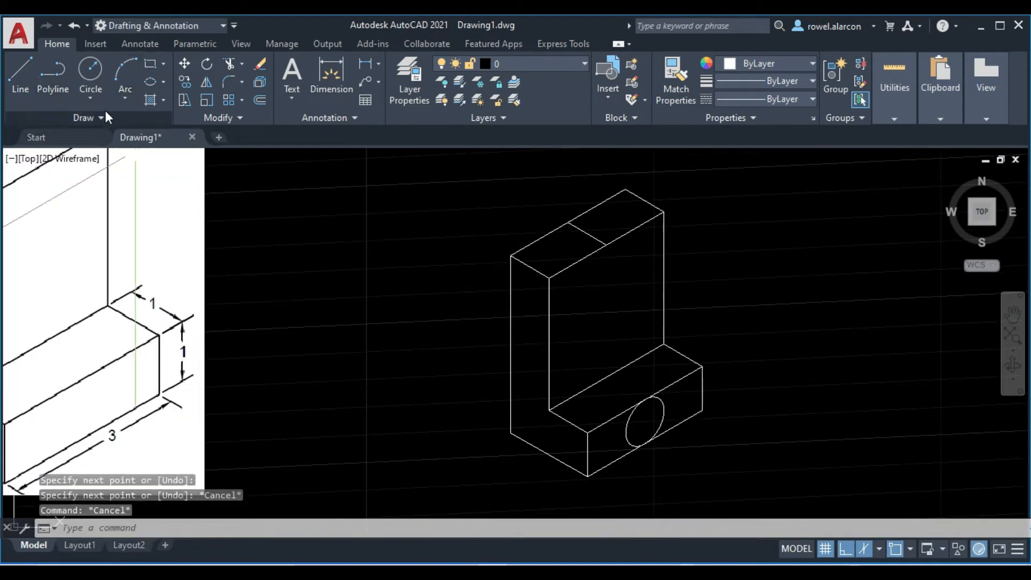
Step: Draw an isocircle of radius 0.5 on the top isoplane, centred on the midpoint of the line across the block's top face
{"action": "left_click", "coordinate": [163, 82]}
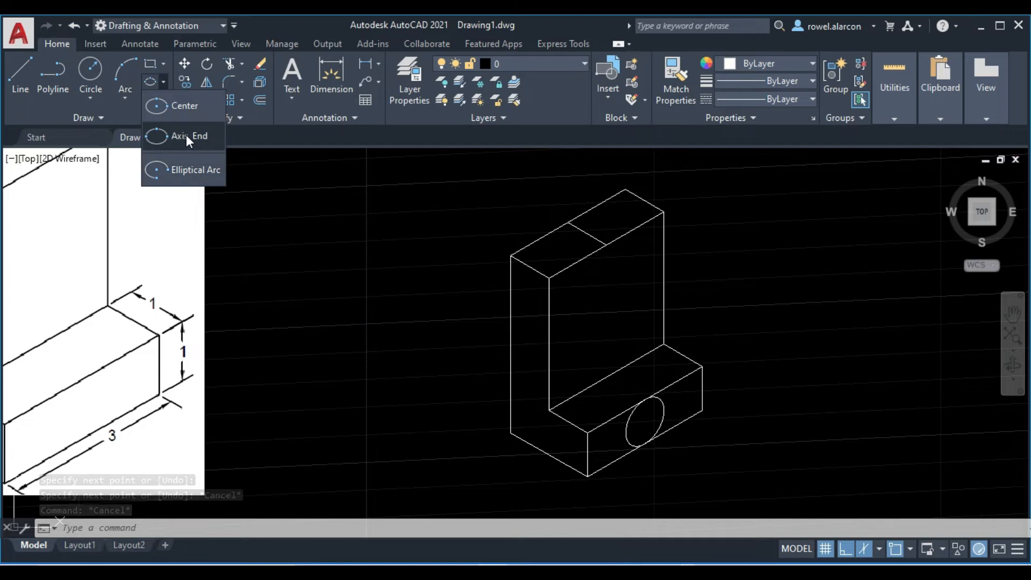
{"action": "left_click", "coordinate": [186, 137]}
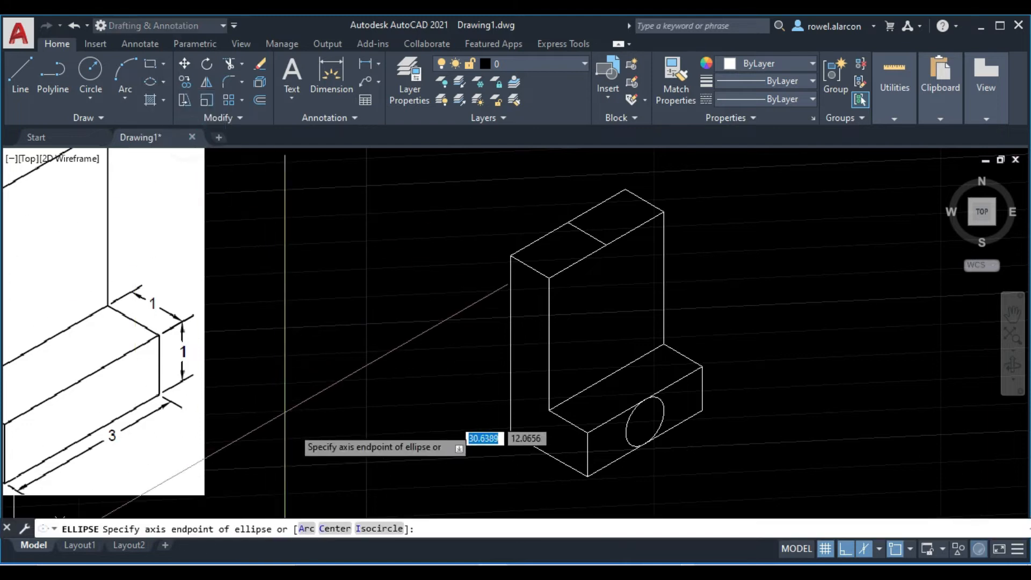
{"action": "left_click", "coordinate": [373, 528]}
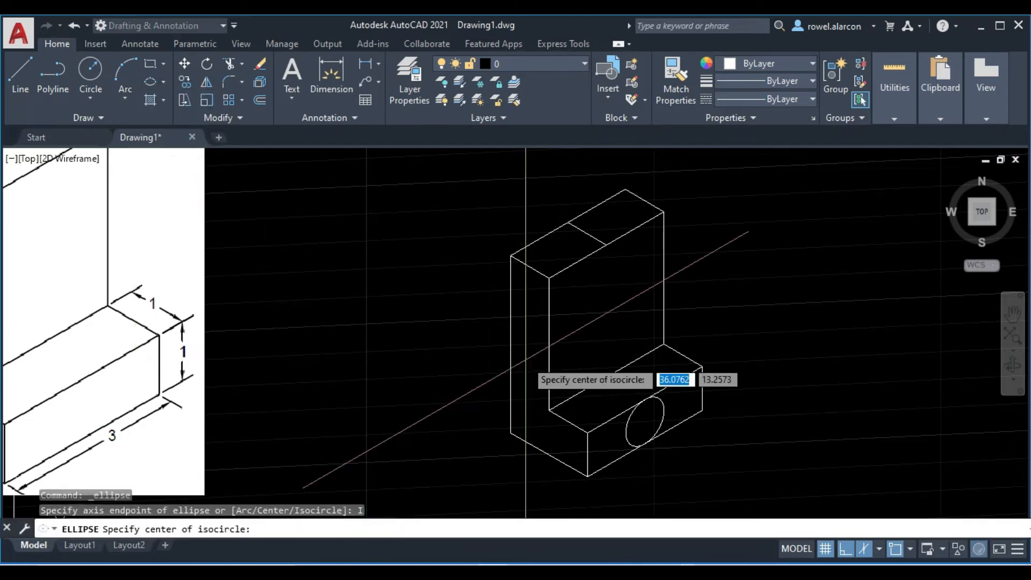
{"action": "left_click", "coordinate": [588, 233]}
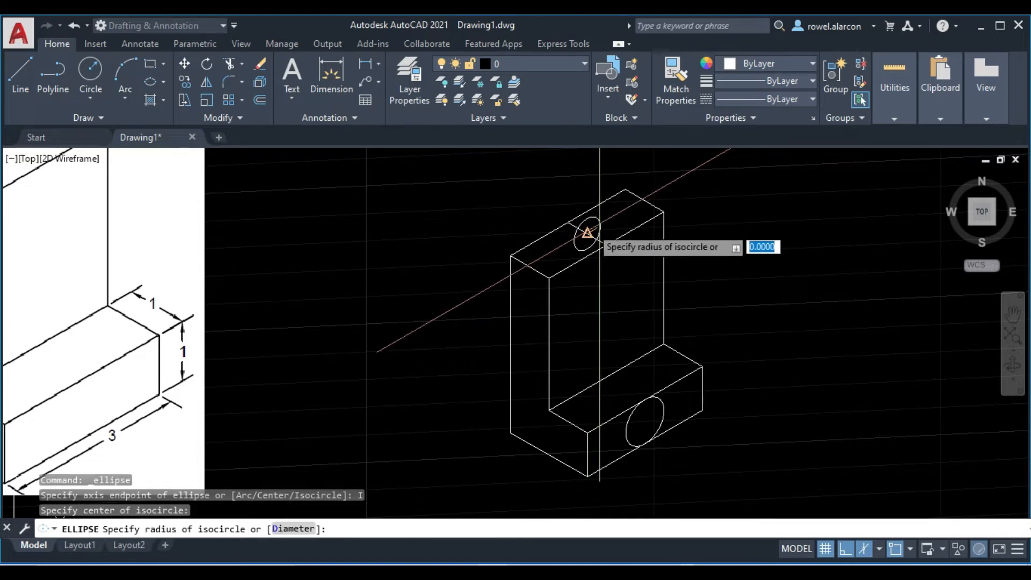
{"action": "key", "text": "F5"}
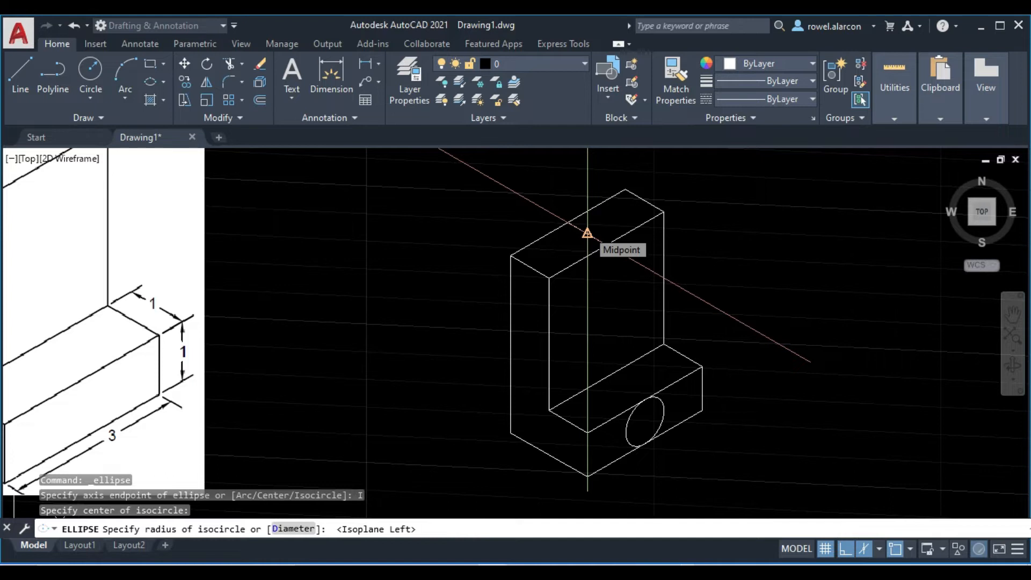
{"action": "key", "text": "F5"}
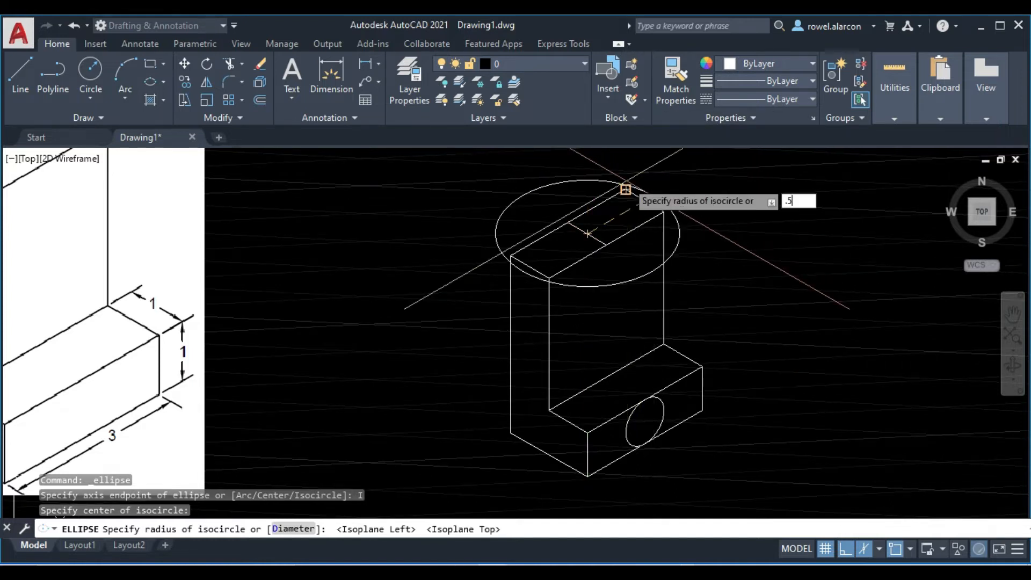
{"action": "key", "text": "Return"}
Step: Erase the helper line that crosses the isocircle on the block's top face
{"action": "scroll", "coordinate": [635, 325], "scroll_direction": "up", "scroll_amount": 2}
{"action": "scroll", "coordinate": [614, 254], "scroll_direction": "down", "scroll_amount": 2}
{"action": "left_click", "coordinate": [580, 207]}
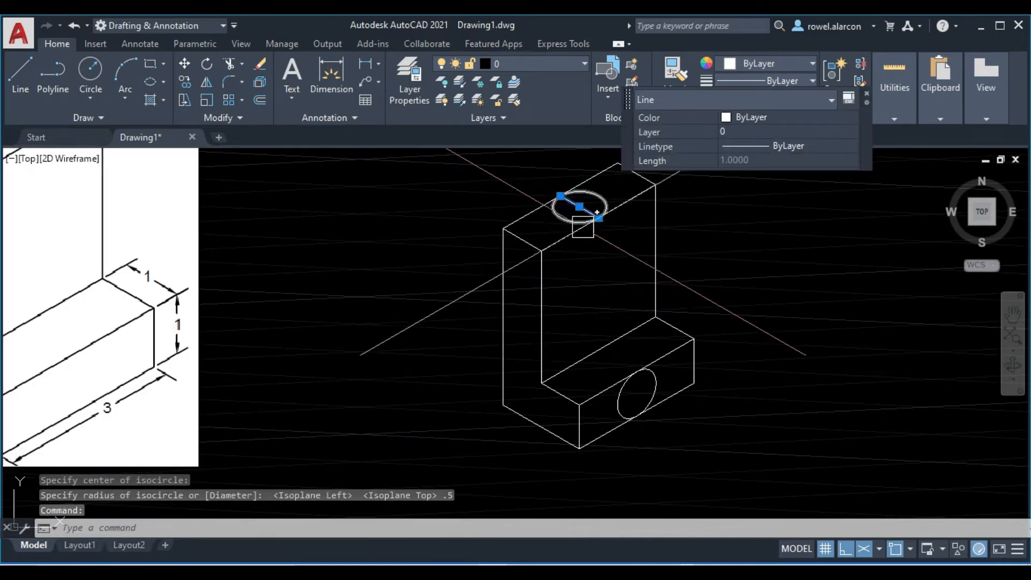
{"action": "key", "text": "Delete"}
Step: Draw a vertical helper line on the left face from the ledge's inner corner down to the midpoint of the bottom edge
{"action": "mouse_move", "coordinate": [678, 423]}
{"action": "middle_mouse_down"}
{"action": "mouse_move", "coordinate": [675, 343]}
{"action": "mouse_move", "coordinate": [660, 337]}
{"action": "middle_mouse_up"}
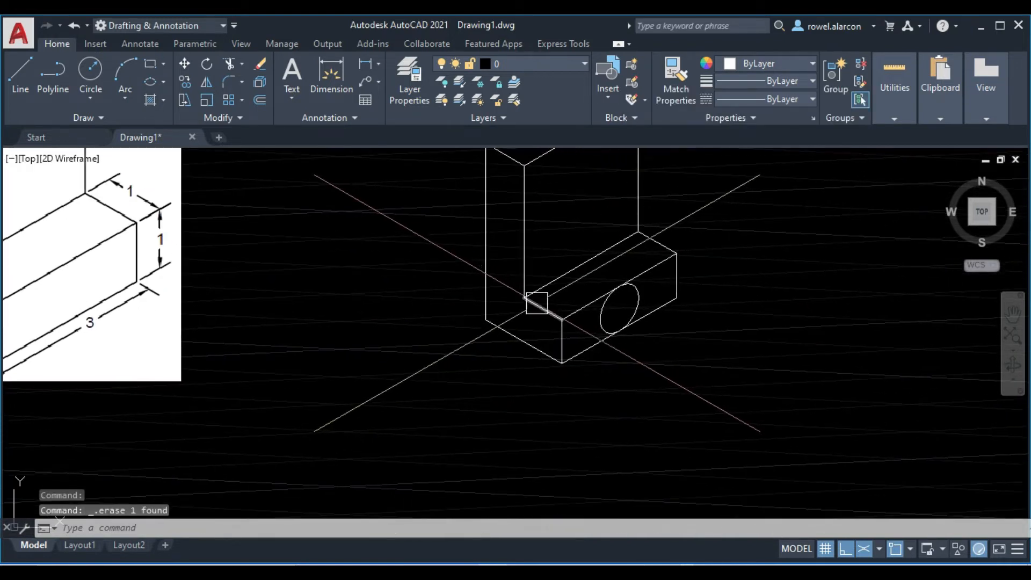
{"action": "left_click", "coordinate": [10, 94]}
{"action": "left_click", "coordinate": [524, 297]}
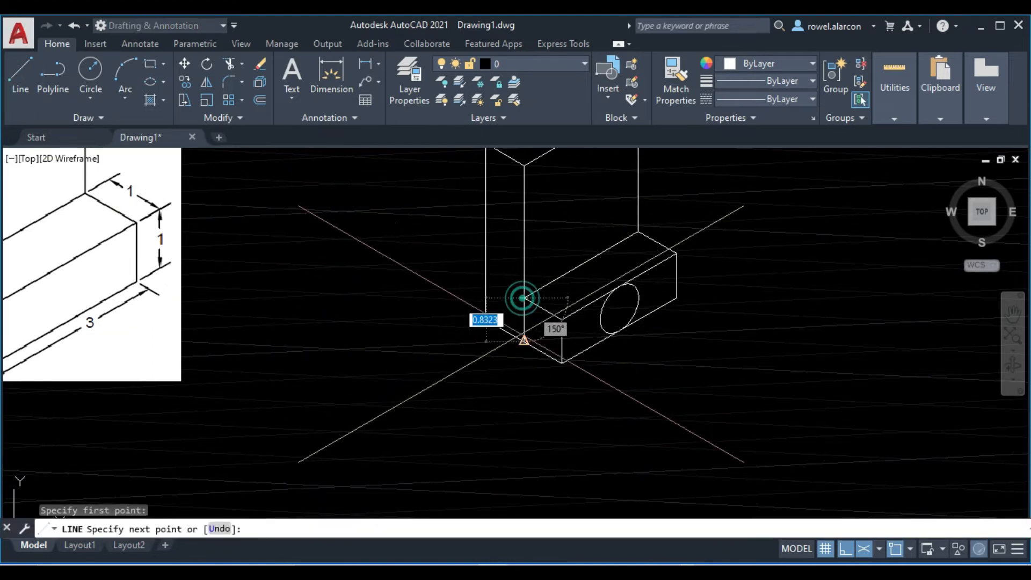
{"action": "left_click", "coordinate": [525, 340]}
{"action": "key", "text": "Escape"}
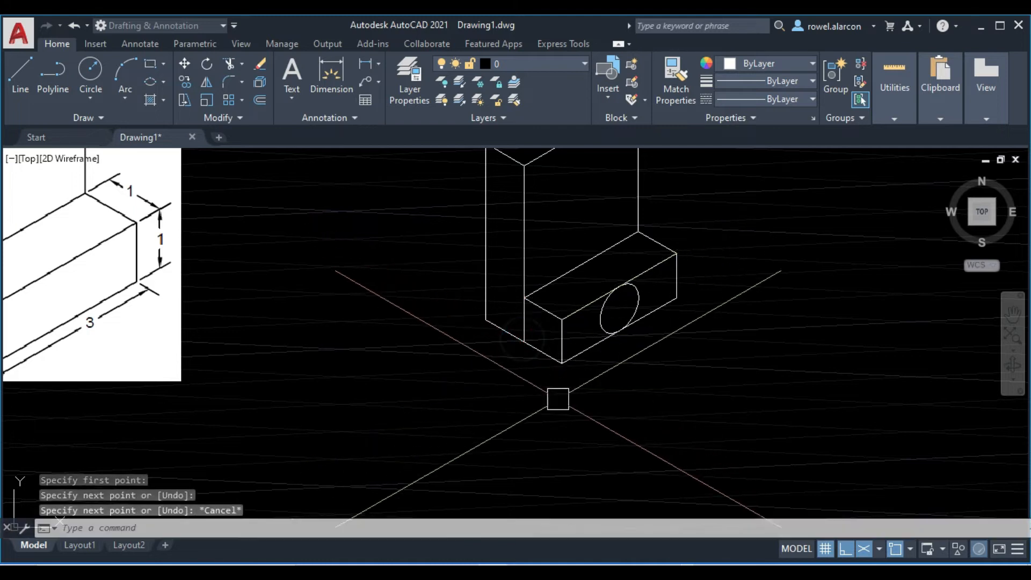
{"action": "key", "text": "Escape"}
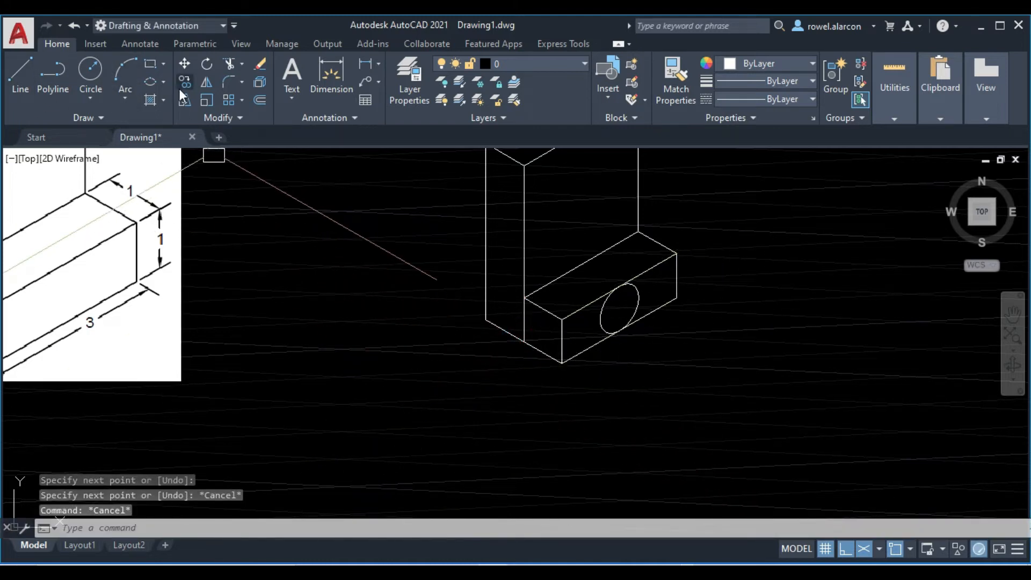
Step: Draw an isocircle of radius 0.5 on the left isoplane, centred on the midpoint of the vertical helper line
{"action": "left_click", "coordinate": [163, 81]}
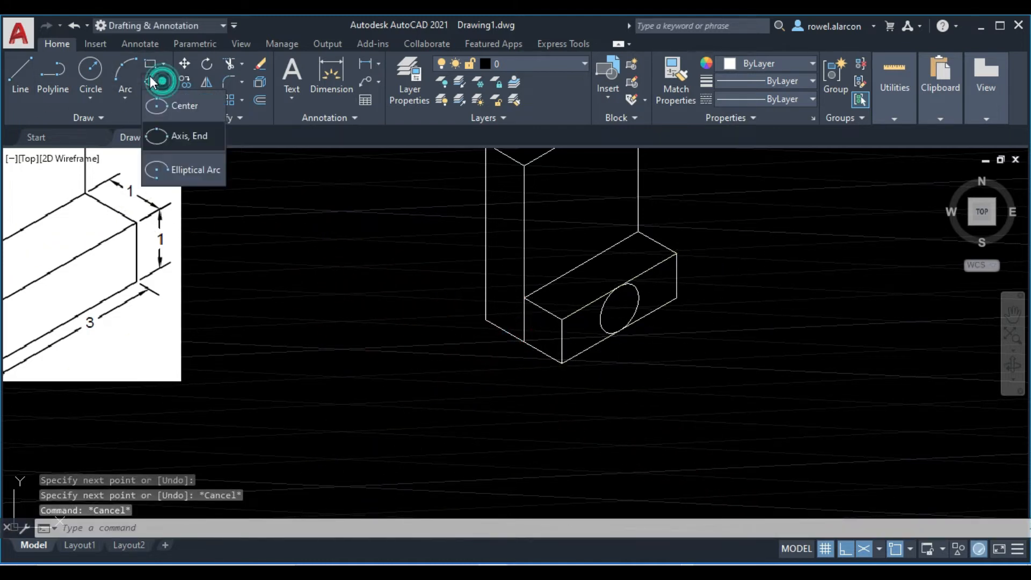
{"action": "left_click", "coordinate": [178, 138]}
{"action": "left_click", "coordinate": [371, 531]}
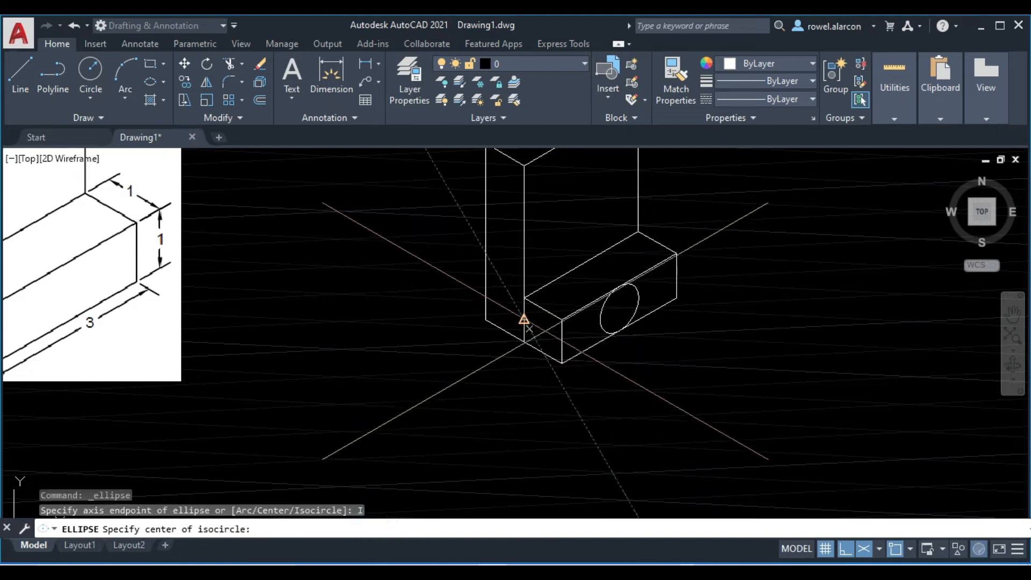
{"action": "left_click", "coordinate": [523, 319]}
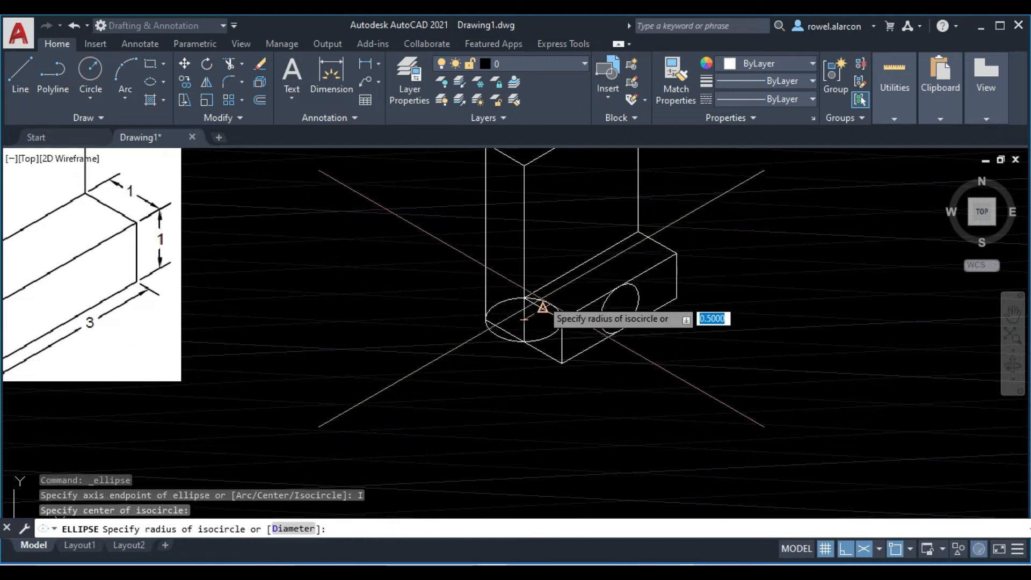
{"action": "key", "text": "F5"}
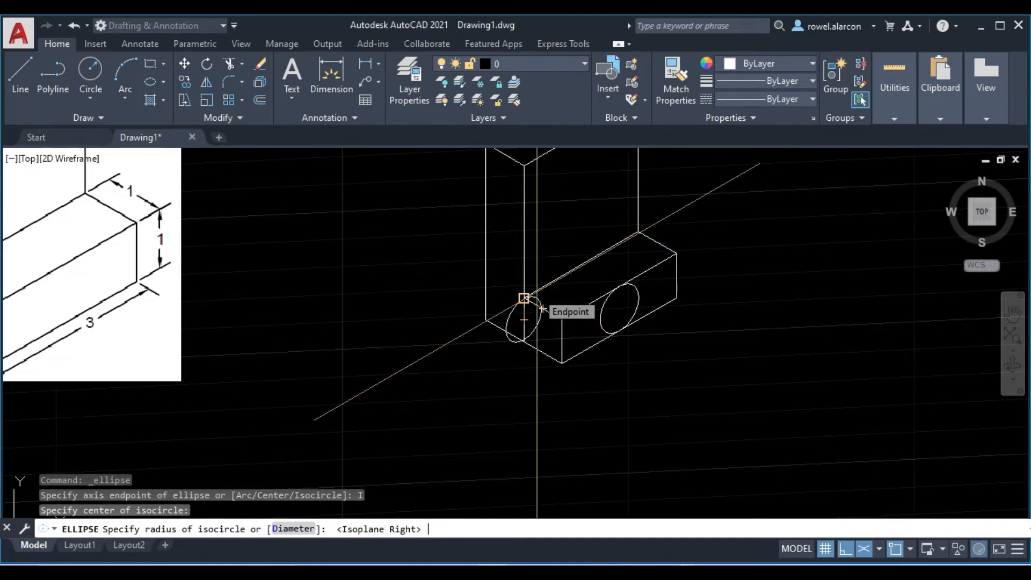
{"action": "key", "text": "F5"}
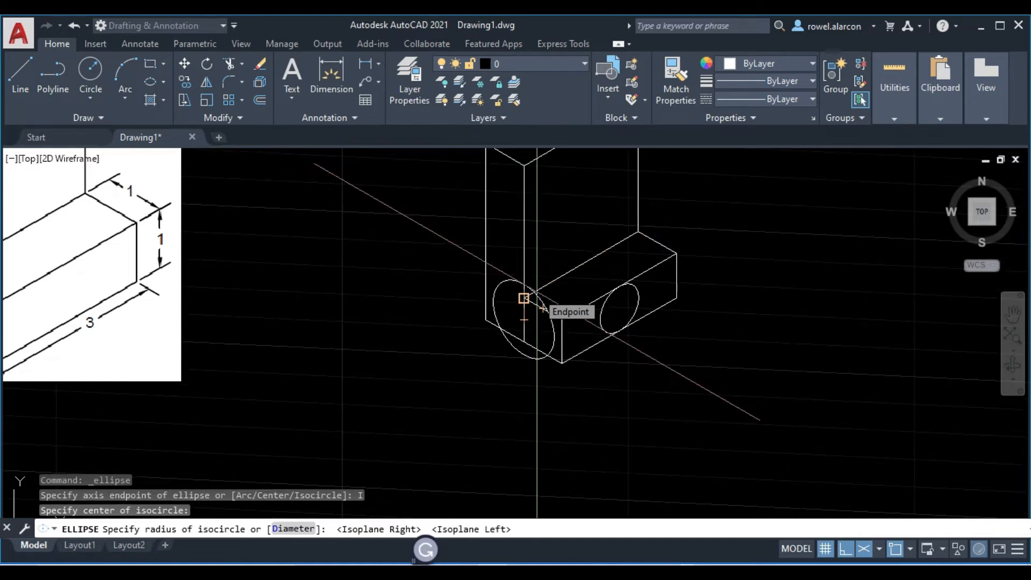
{"action": "key", "text": "Return"}
Step: Erase the vertical helper line through the isocircle on the block's left face
{"action": "scroll", "coordinate": [559, 219], "scroll_direction": "up", "scroll_amount": 3}
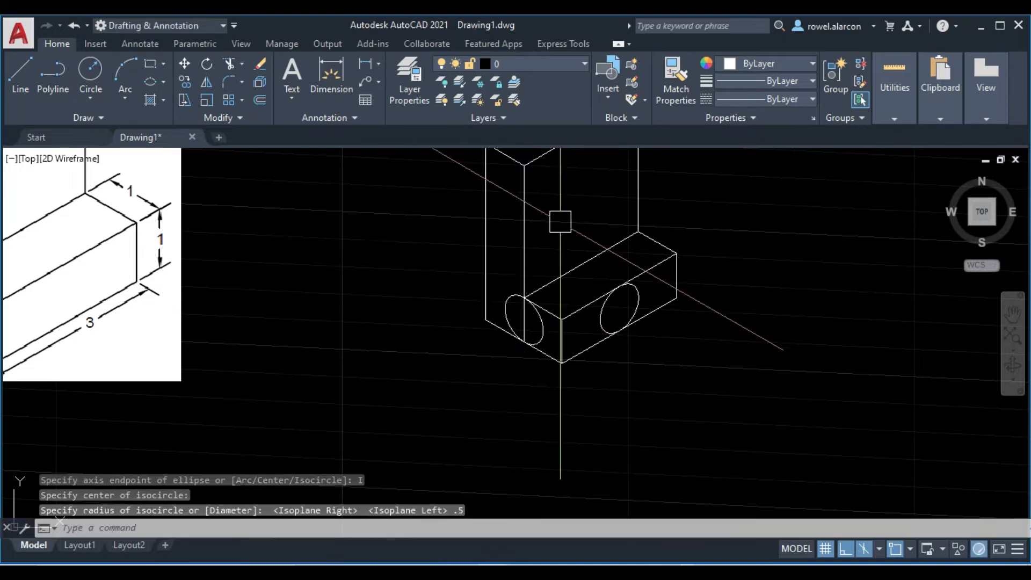
{"action": "left_click", "coordinate": [370, 324]}
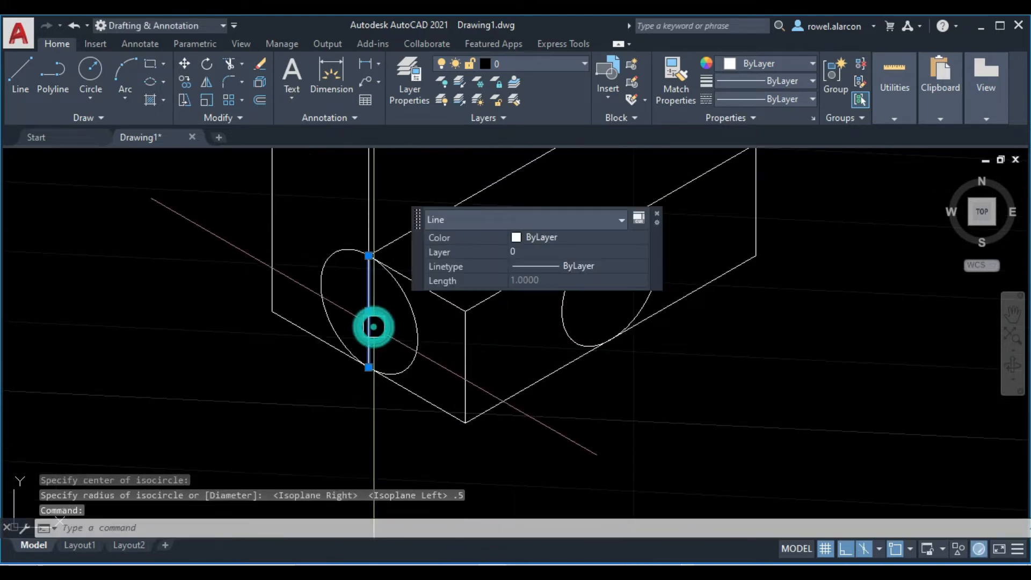
{"action": "key", "text": "Delete"}
Step: Examine the block with its three isocircles on the top, left and front faces beside the reference image
{"action": "scroll", "coordinate": [607, 396], "scroll_direction": "down", "scroll_amount": 4}
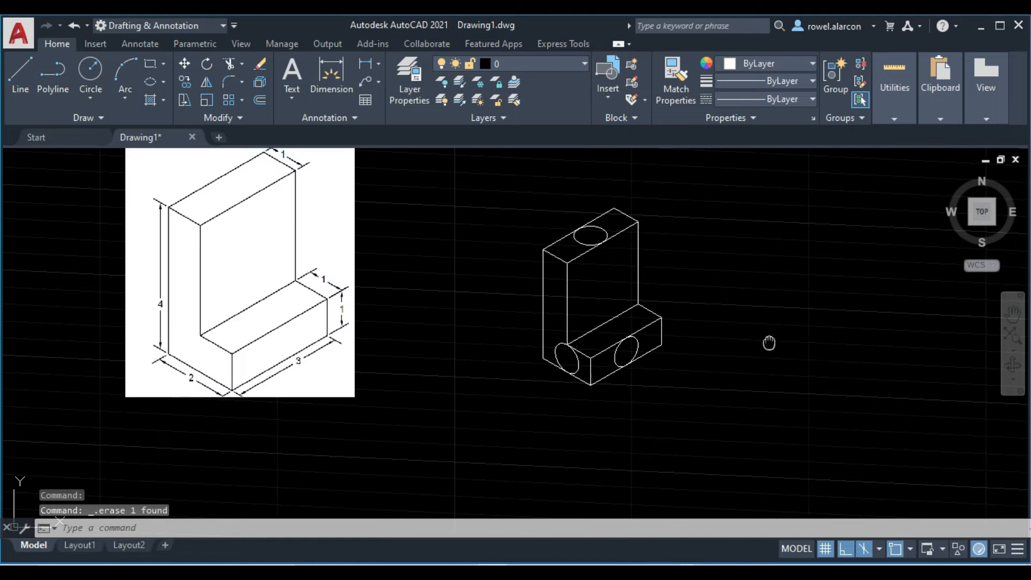
{"action": "middle_click_drag", "start_coordinate": [769, 343], "coordinate": [712, 343]}
{"action": "scroll", "coordinate": [599, 339], "scroll_direction": "up", "scroll_amount": 2}
{"action": "middle_click_drag", "start_coordinate": [655, 291], "coordinate": [589, 333]}
{"action": "scroll", "coordinate": [596, 330], "scroll_direction": "down", "scroll_amount": 4}
{"action": "scroll", "coordinate": [622, 323], "scroll_direction": "up", "scroll_amount": 2}
{"action": "scroll", "coordinate": [564, 338], "scroll_direction": "down", "scroll_amount": 1}
{"action": "key", "text": "Escape"}
{"action": "scroll", "coordinate": [573, 311], "scroll_direction": "up", "scroll_amount": 3}
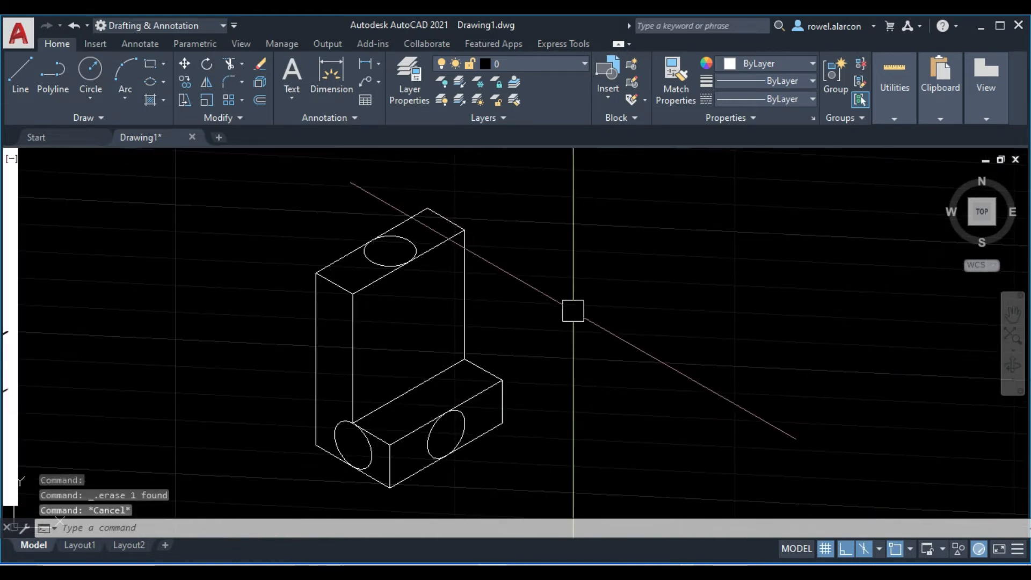
{"action": "middle_click_drag", "start_coordinate": [573, 310], "coordinate": [592, 290]}
{"action": "middle_click_drag", "start_coordinate": [589, 295], "coordinate": [656, 278]}
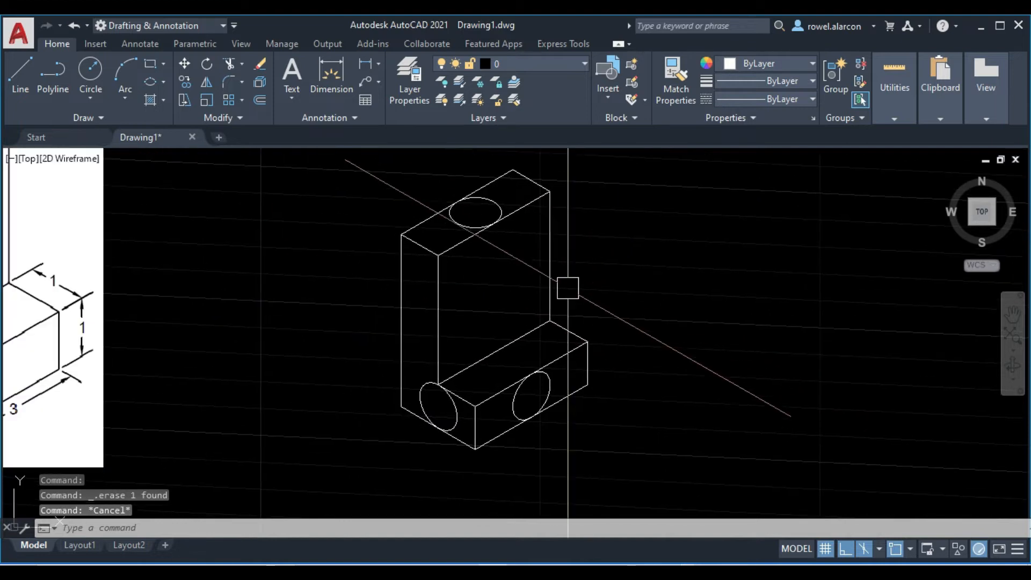
{"action": "left_click", "coordinate": [378, 65]}
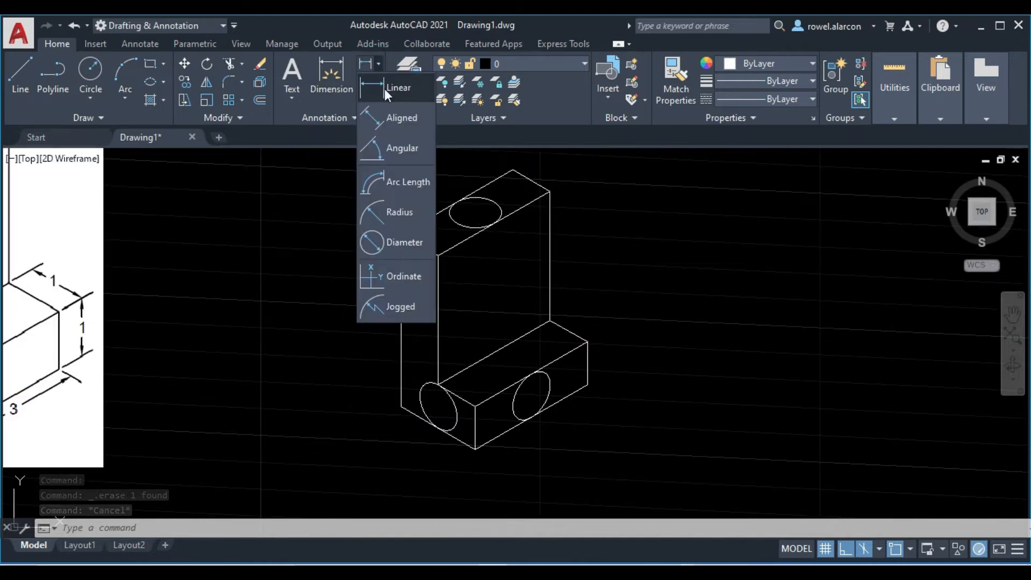
{"action": "left_click", "coordinate": [398, 88]}
{"action": "left_click", "coordinate": [401, 234]}
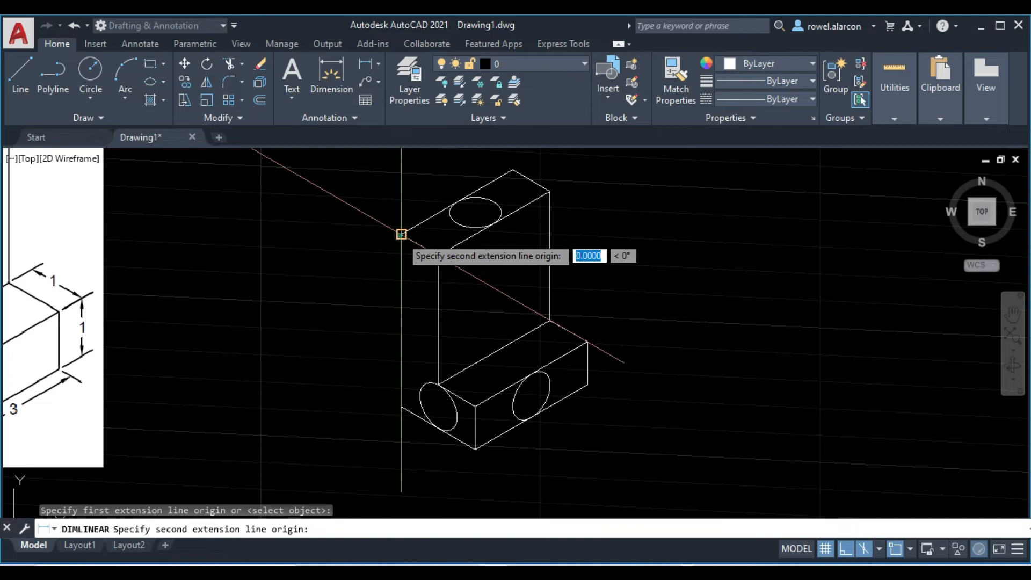
{"action": "left_click", "coordinate": [401, 407]}
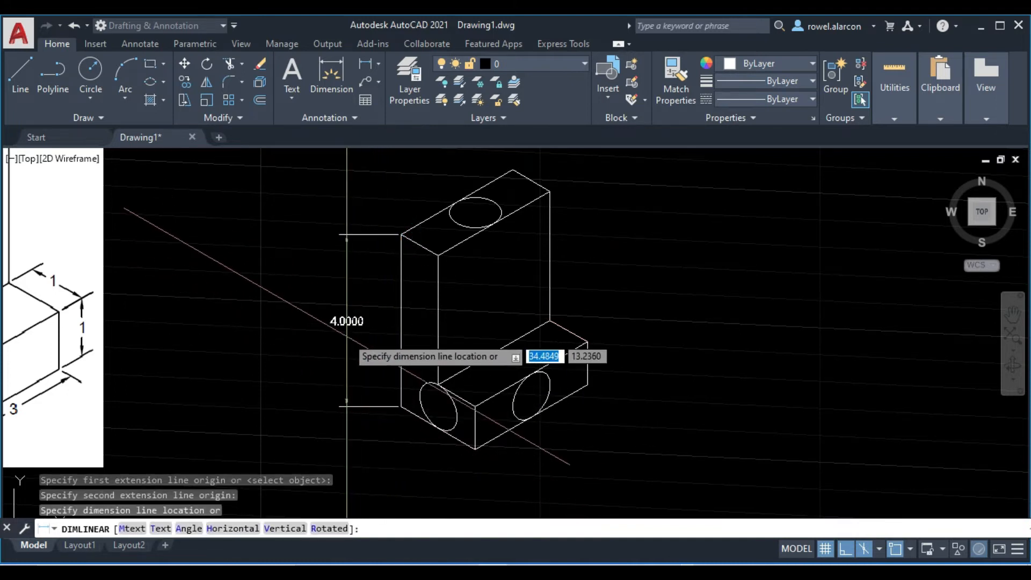
{"action": "key", "text": "Escape"}
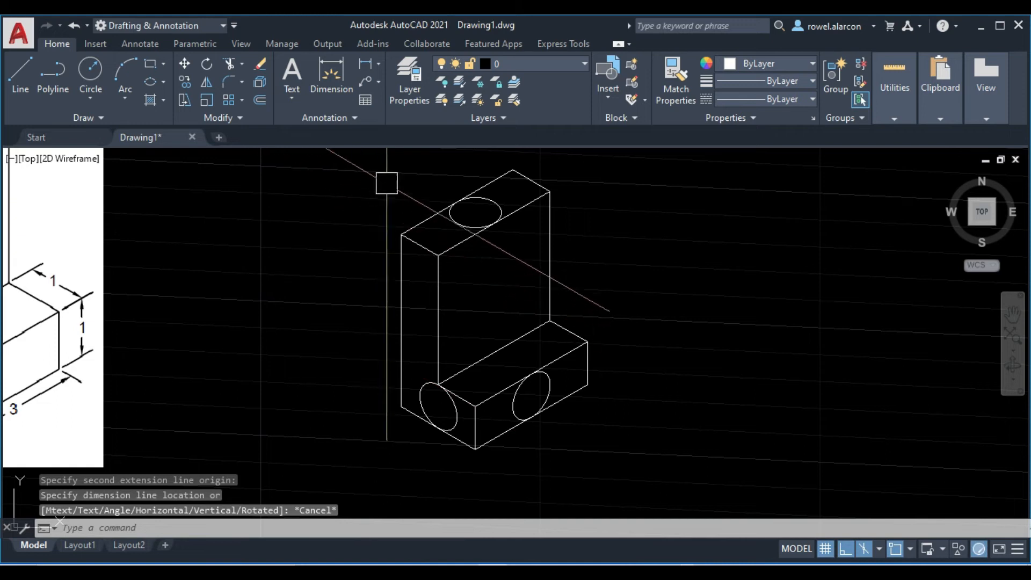
Step: Modify the Standard dimension style so that linear dimensions in its primary units have a precision of 0
{"action": "left_click", "coordinate": [356, 118]}
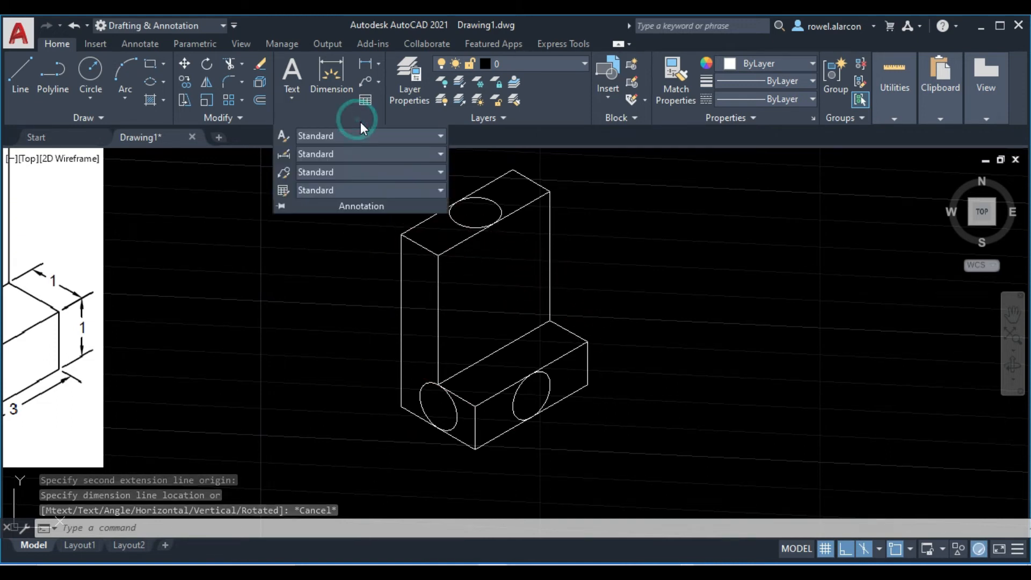
{"action": "left_click", "coordinate": [426, 153]}
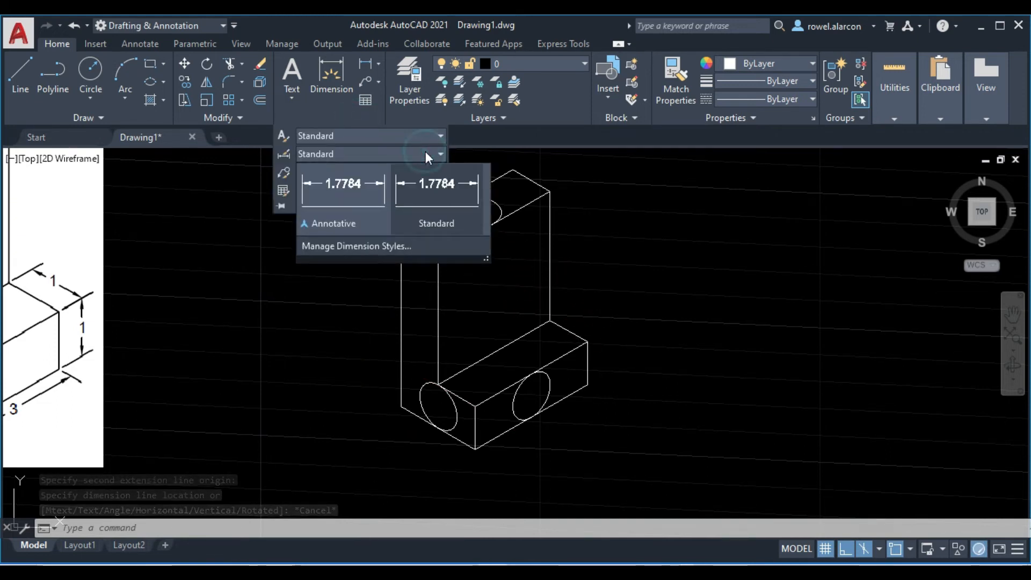
{"action": "left_click", "coordinate": [356, 247]}
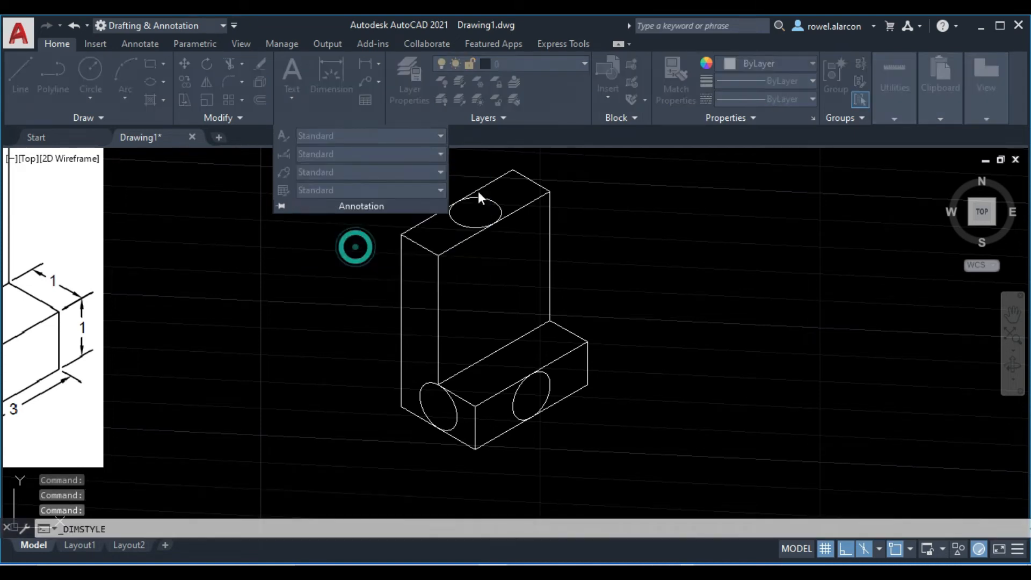
{"action": "left_click", "coordinate": [677, 262]}
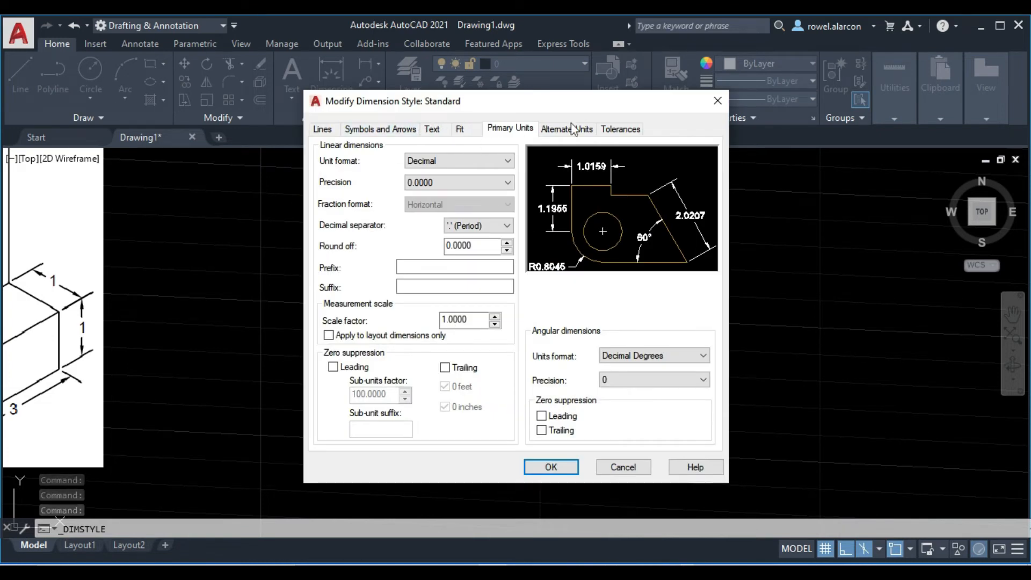
{"action": "left_click", "coordinate": [508, 183]}
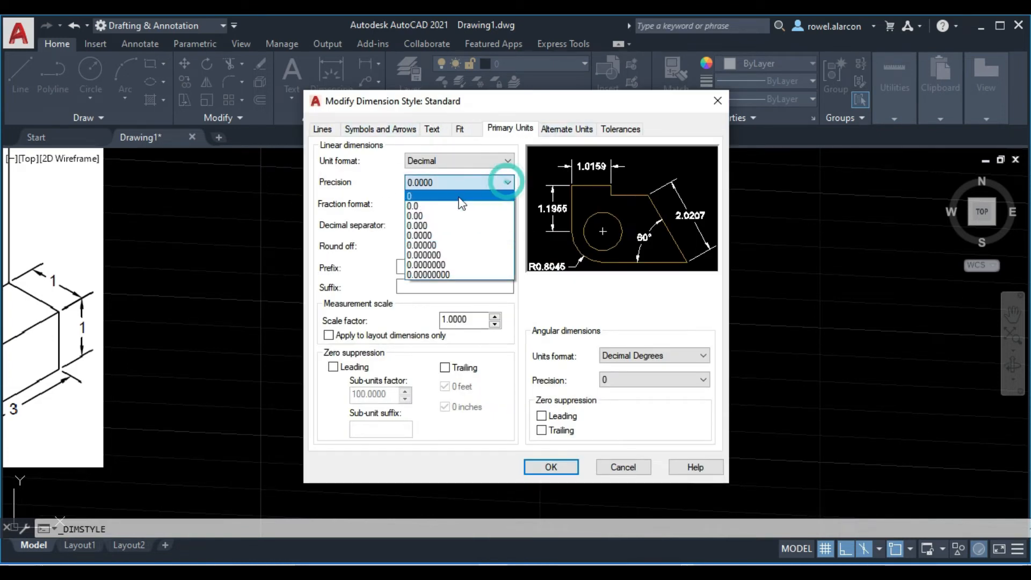
{"action": "left_click", "coordinate": [415, 196]}
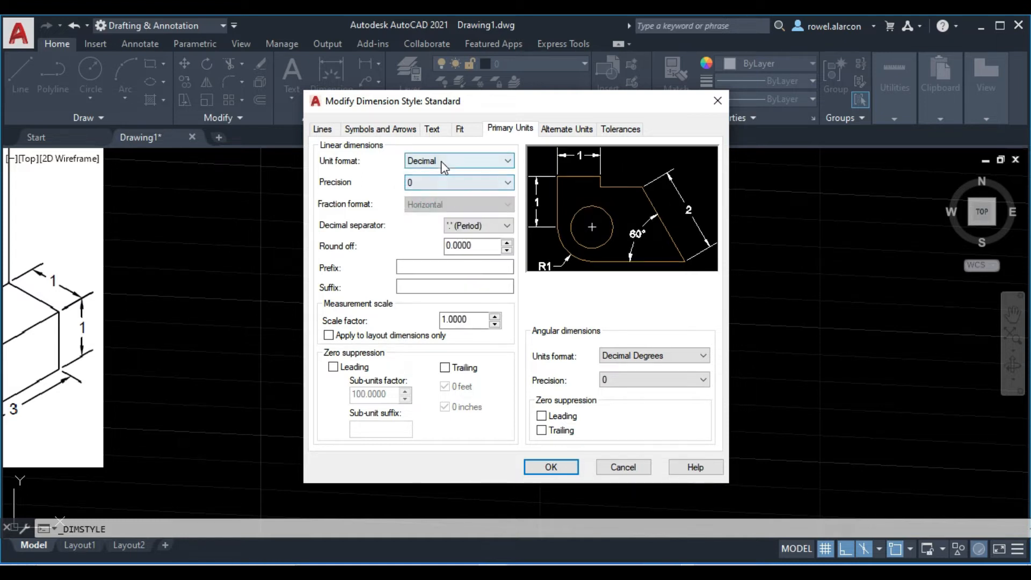
{"action": "left_click", "coordinate": [432, 131]}
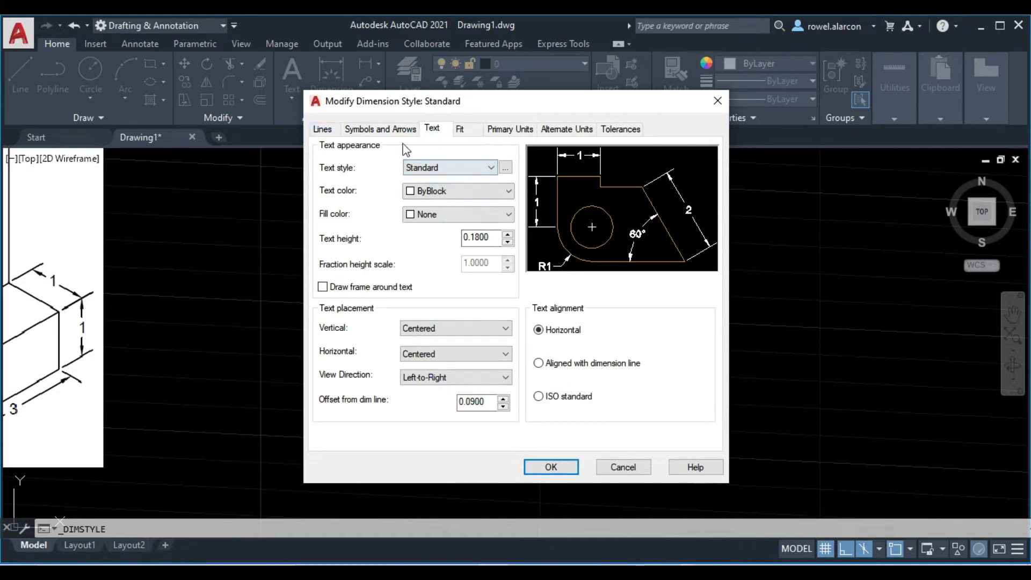
{"action": "left_click", "coordinate": [320, 129]}
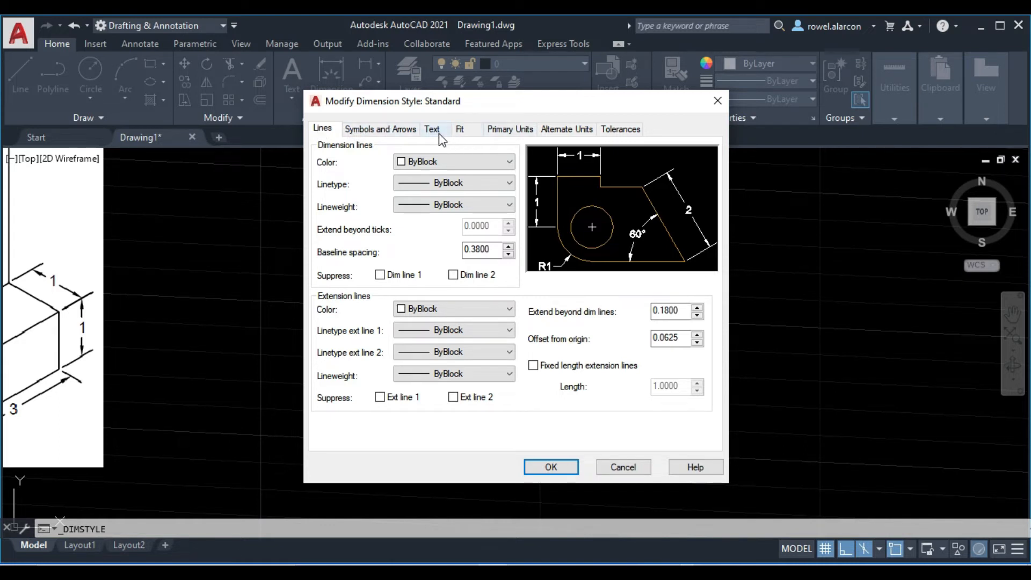
{"action": "left_click", "coordinate": [553, 467]}
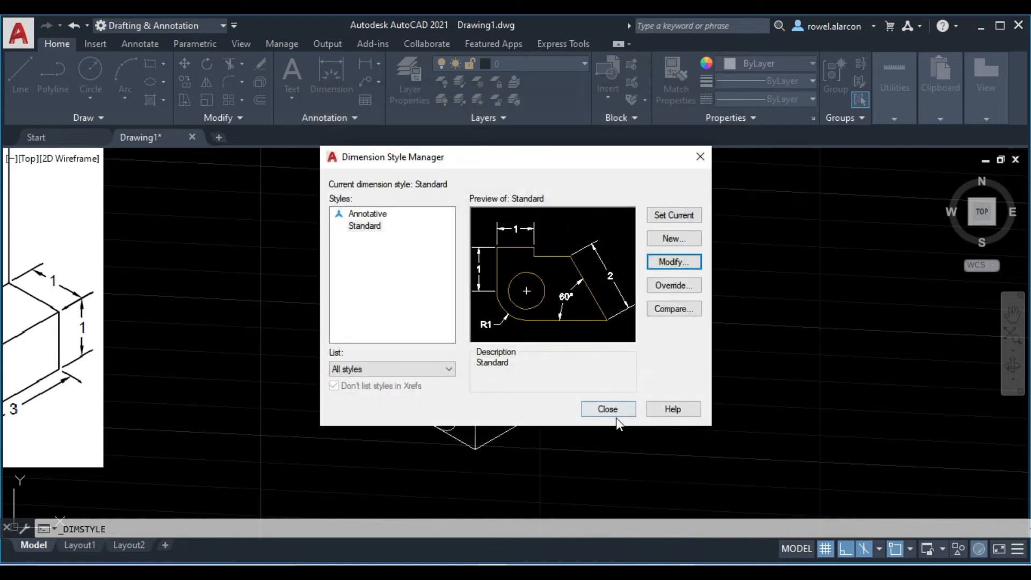
{"action": "left_click", "coordinate": [614, 411]}
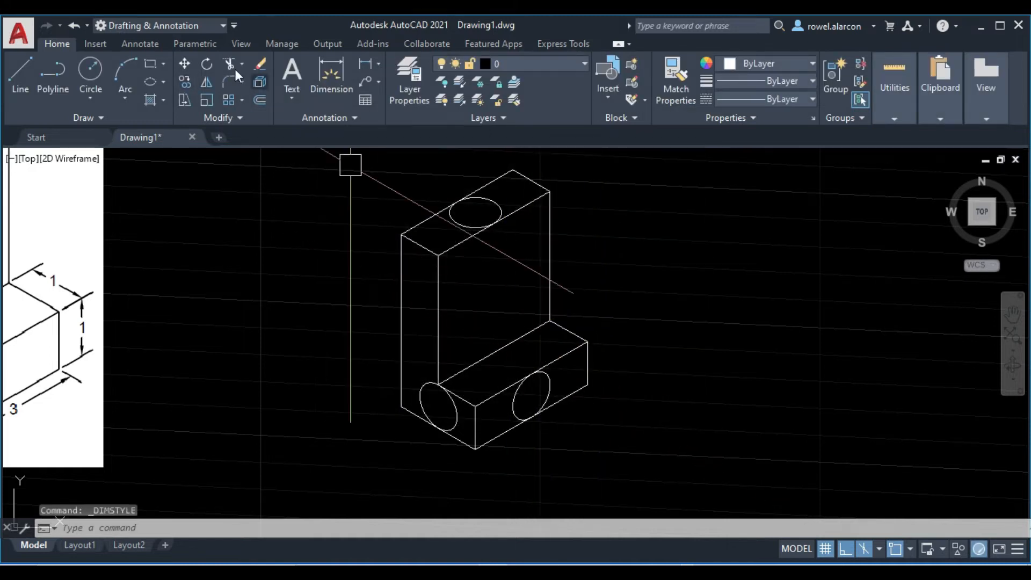
Step: Add a linear dimension to the block's tall outer left vertical edge, placing it outside the block
{"action": "left_click", "coordinate": [364, 63]}
{"action": "left_click", "coordinate": [401, 235]}
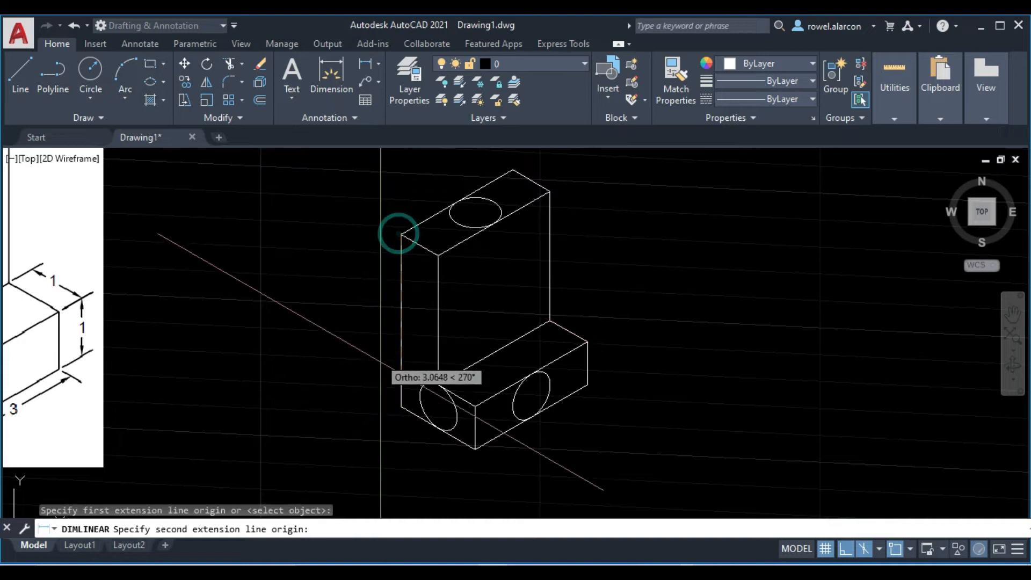
{"action": "left_click", "coordinate": [400, 406]}
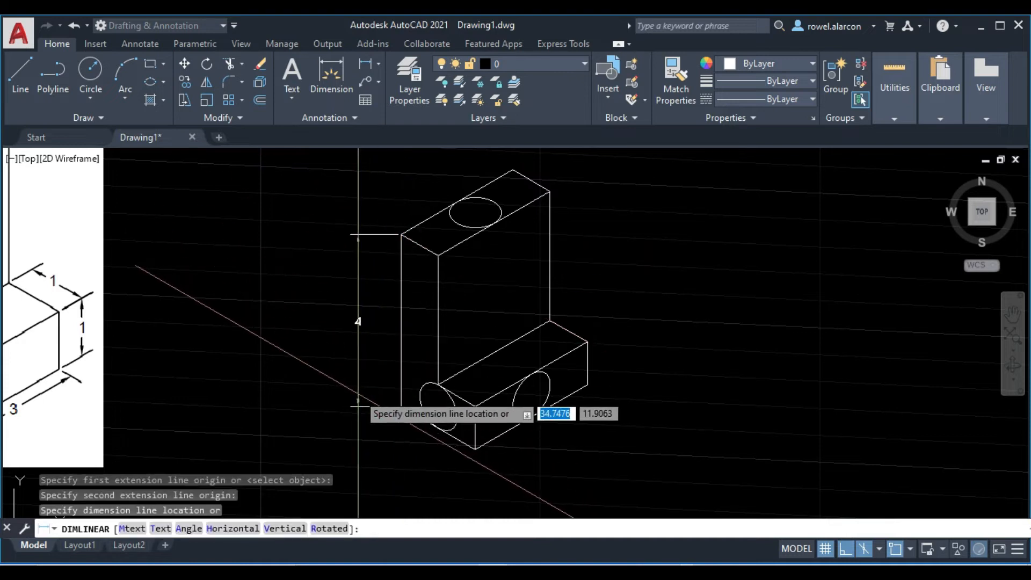
{"action": "left_click", "coordinate": [363, 402]}
Step: Add a linear dimension to the upright part's right vertical edge, from its top corner down to the step
{"action": "scroll", "coordinate": [610, 304], "scroll_direction": "up", "scroll_amount": 4}
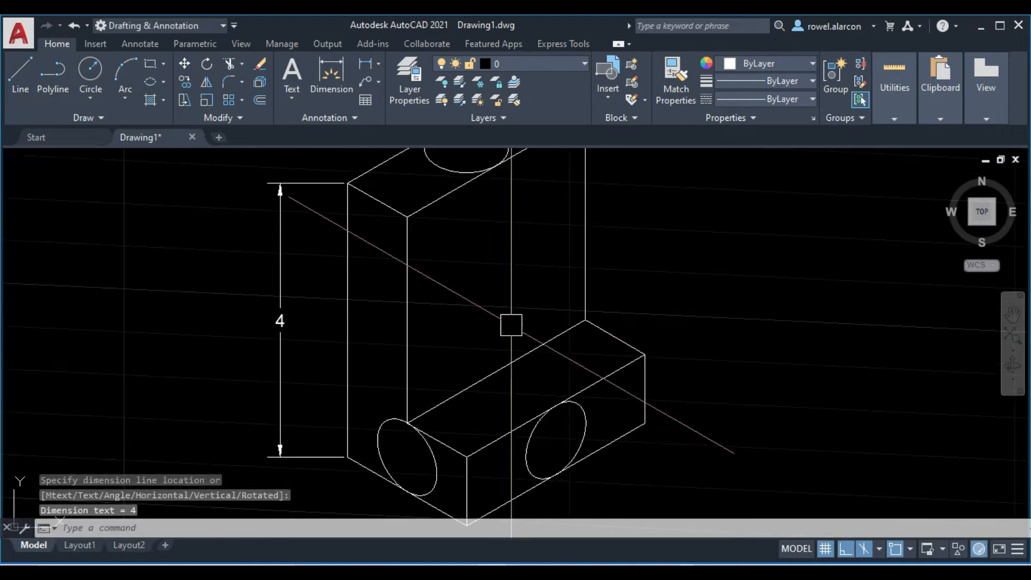
{"action": "scroll", "coordinate": [511, 323], "scroll_direction": "down", "scroll_amount": 3}
{"action": "middle_click_drag", "start_coordinate": [641, 294], "coordinate": [618, 293]}
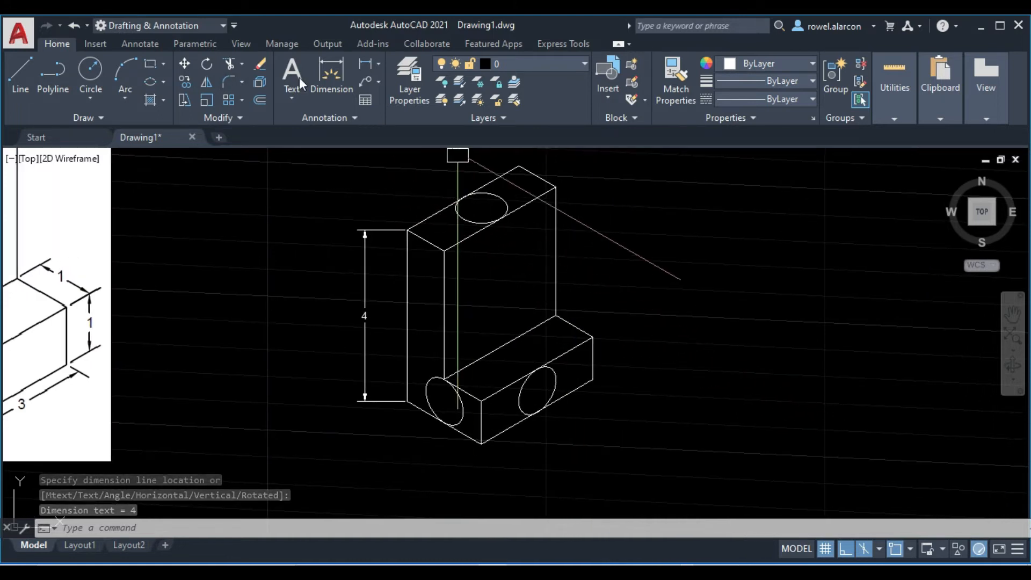
{"action": "left_click", "coordinate": [335, 88]}
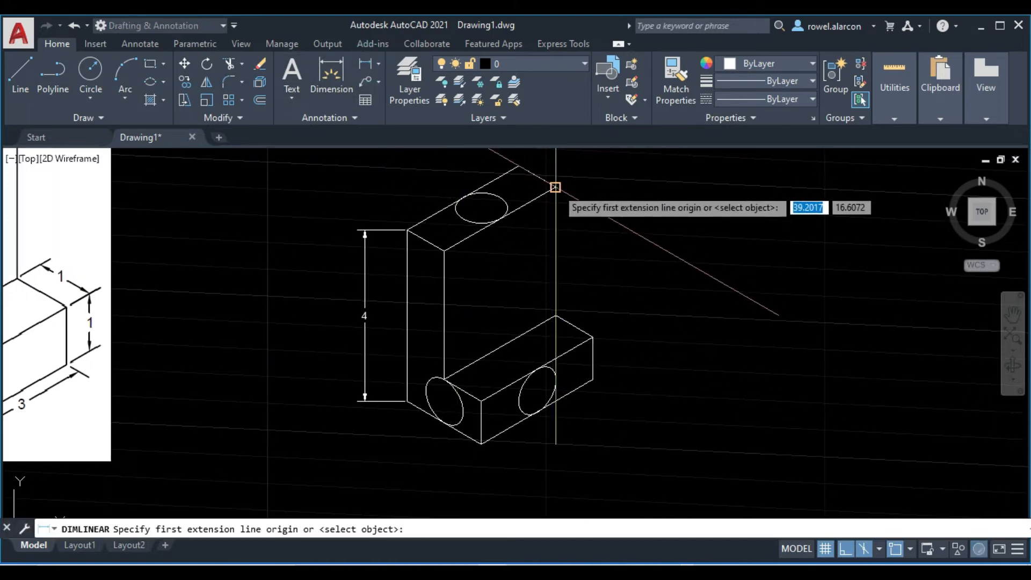
{"action": "left_click", "coordinate": [557, 188]}
{"action": "left_click", "coordinate": [556, 316]}
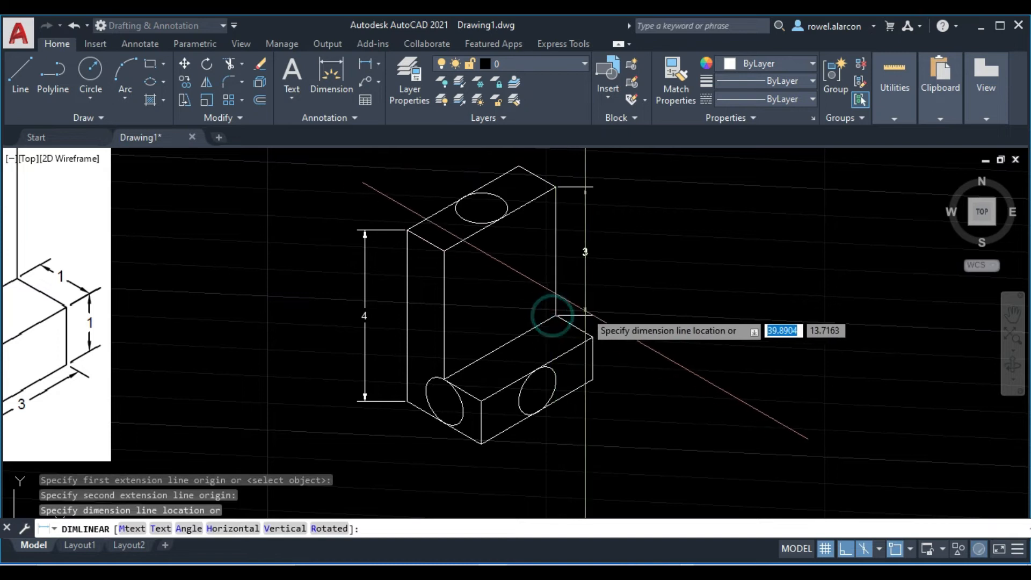
{"action": "left_click", "coordinate": [584, 311]}
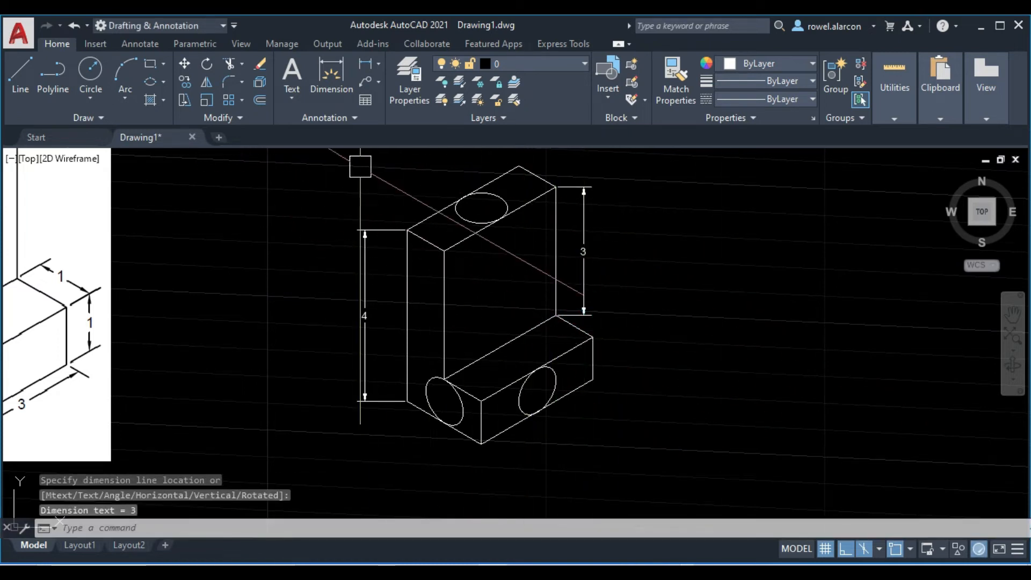
Step: Add an aligned dimension along the block's bottom edge on the left face, placed below the edge
{"action": "left_click", "coordinate": [378, 65]}
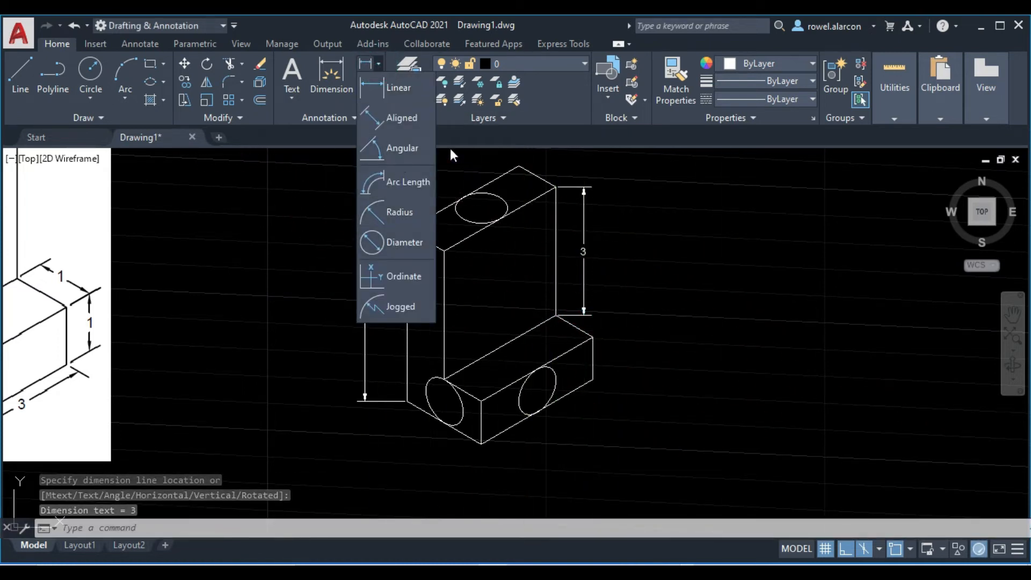
{"action": "left_click", "coordinate": [395, 129]}
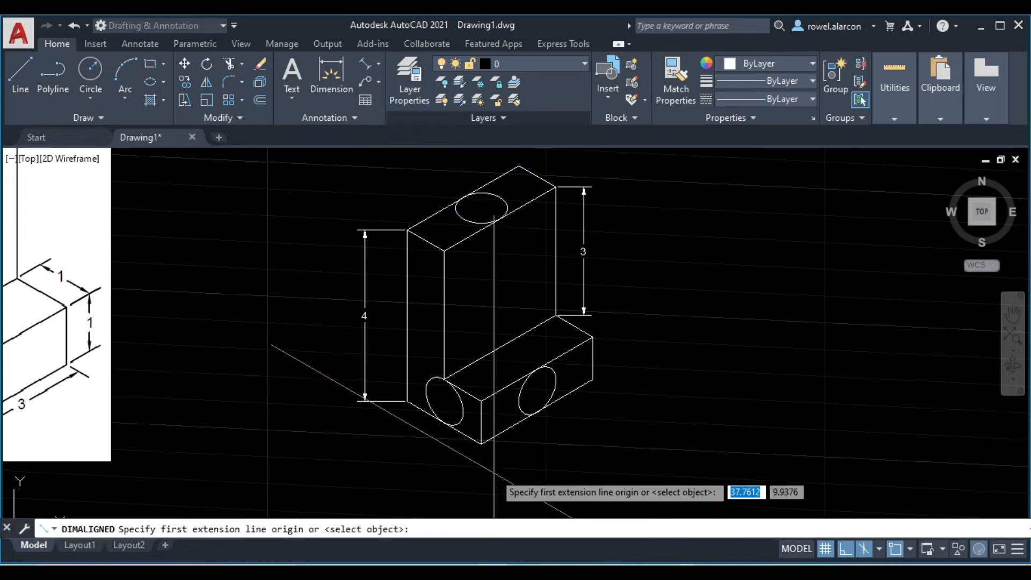
{"action": "left_click", "coordinate": [482, 444]}
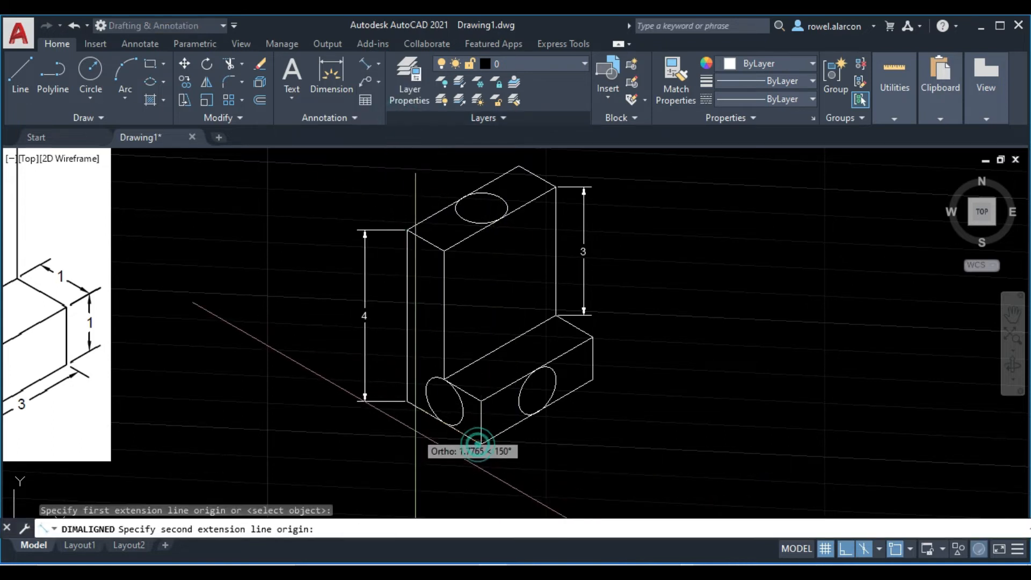
{"action": "left_click", "coordinate": [407, 401]}
{"action": "left_click", "coordinate": [386, 427]}
Step: Add an aligned dimension along the bottom edge of the front face, placed below the block
{"action": "key", "text": "Return"}
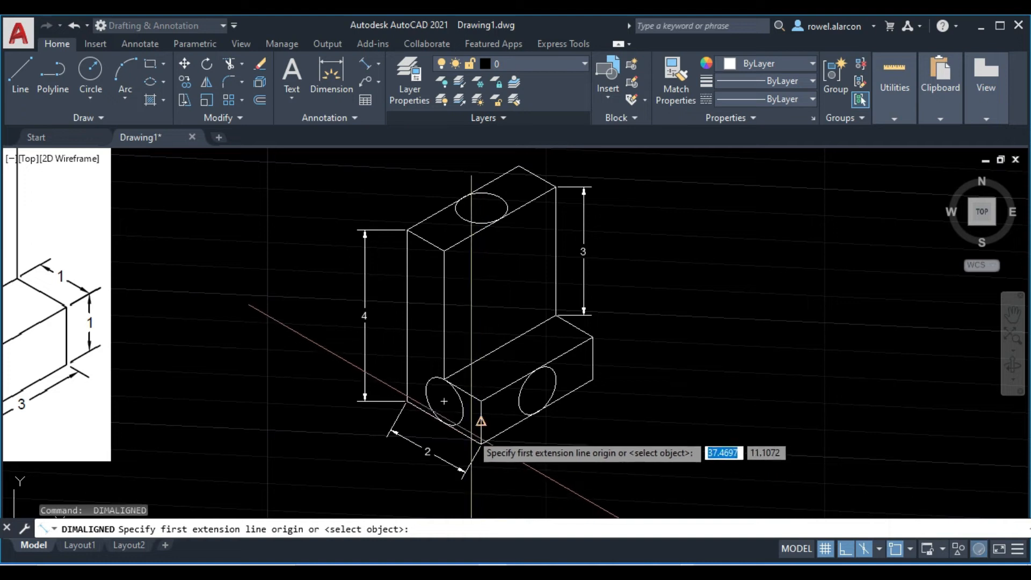
{"action": "left_click", "coordinate": [481, 444]}
{"action": "left_click", "coordinate": [592, 379]}
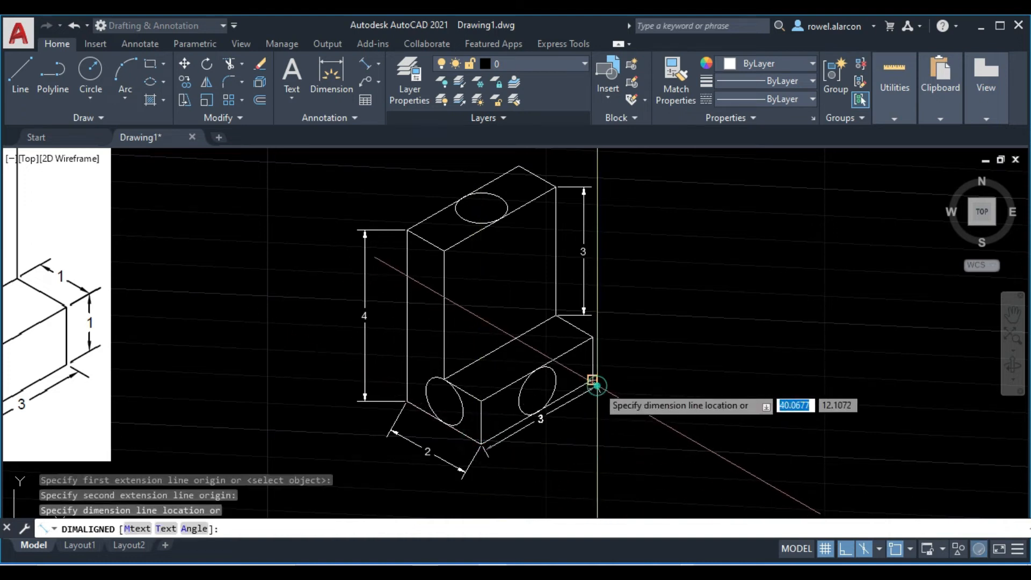
{"action": "left_click", "coordinate": [627, 399]}
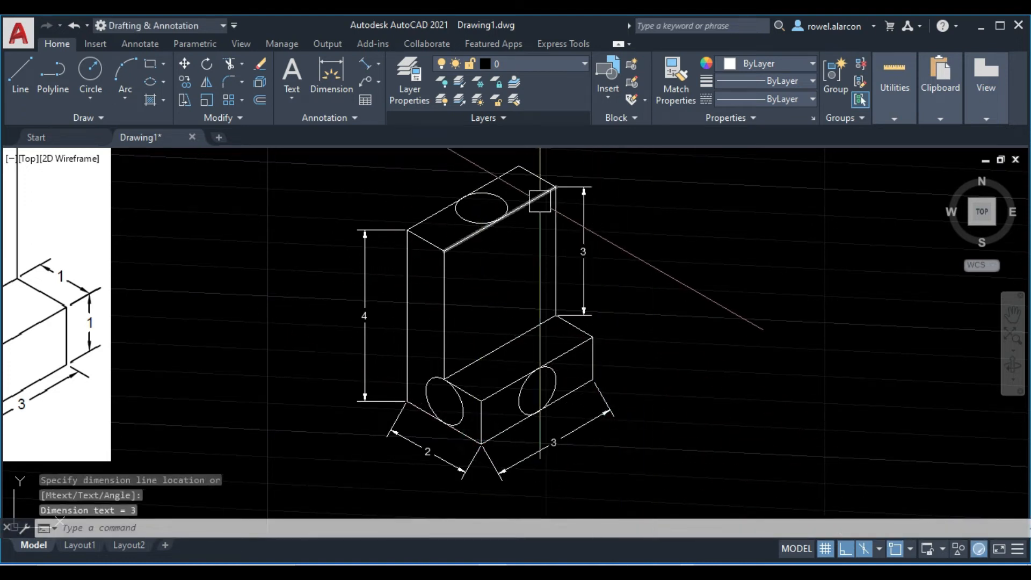
Step: Add an aligned dimension along the long back edge of the block's top face, placed outside the block
{"action": "key", "text": "Return"}
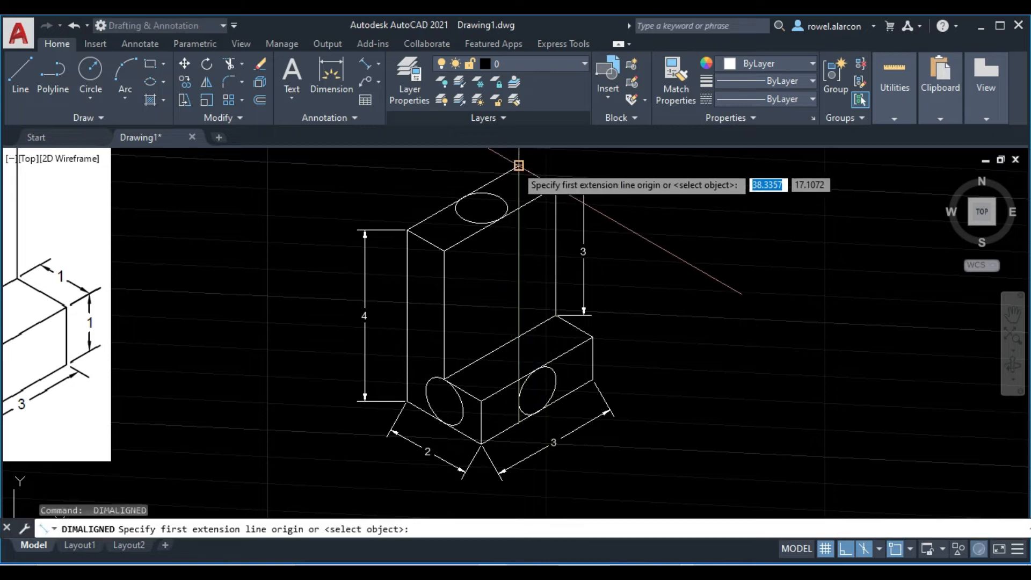
{"action": "left_click", "coordinate": [519, 167]}
{"action": "left_click", "coordinate": [408, 230]}
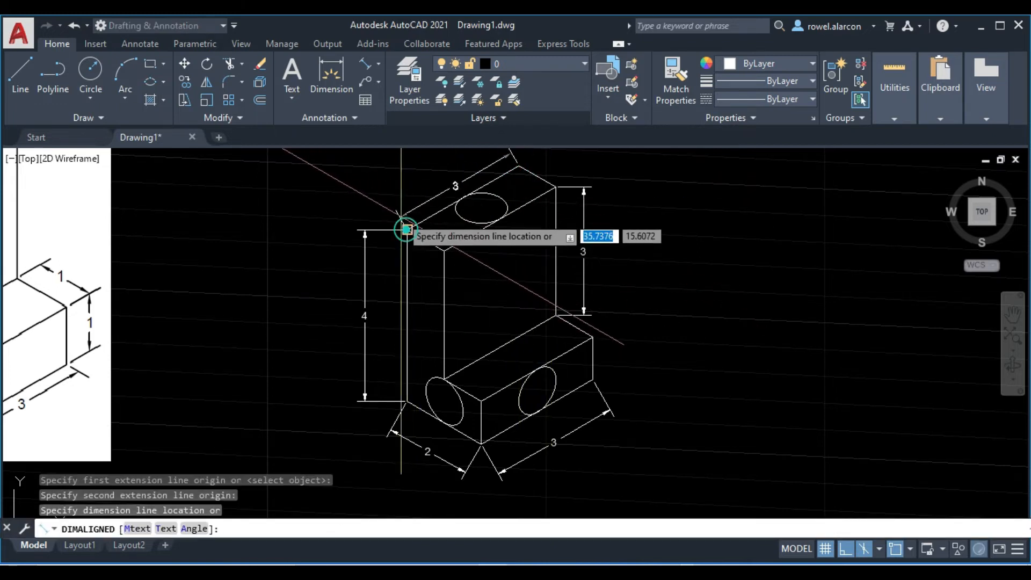
{"action": "left_click", "coordinate": [369, 201]}
Step: Add an aligned dimension to the short right-hand edge of the block's top face
{"action": "middle_click_drag", "start_coordinate": [705, 250], "coordinate": [587, 307]}
{"action": "key", "text": "Return"}
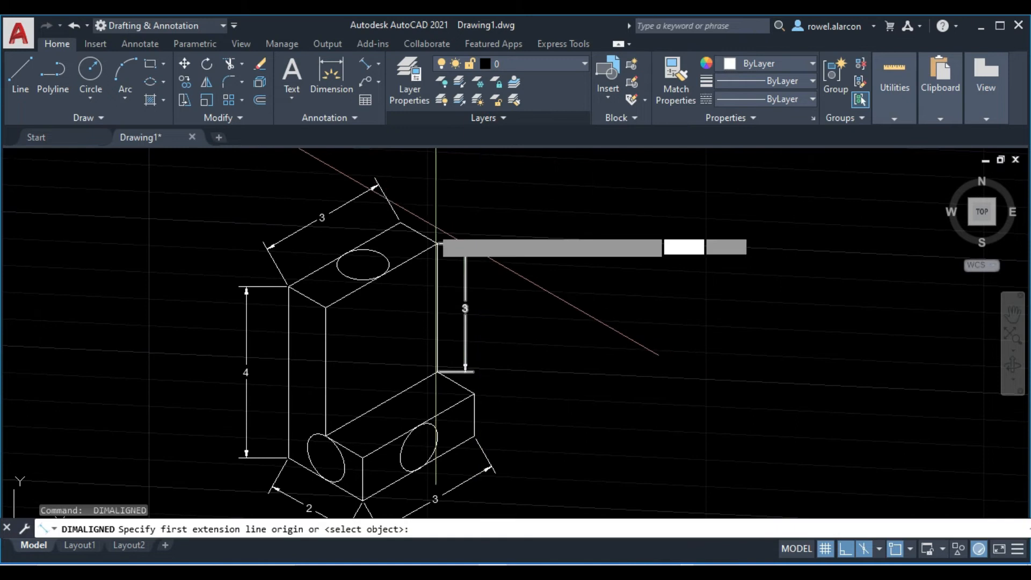
{"action": "left_click", "coordinate": [400, 221]}
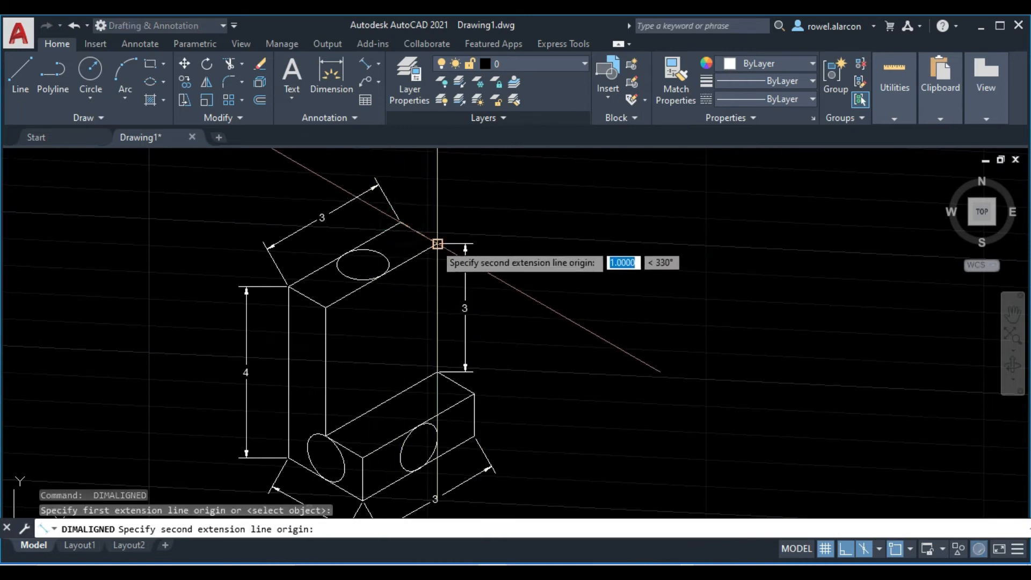
{"action": "left_click", "coordinate": [437, 243]}
{"action": "left_click", "coordinate": [437, 239]}
Step: Add an aligned dimension to the short right-hand edge of the lower step's top surface
{"action": "scroll", "coordinate": [651, 360], "scroll_direction": "up", "scroll_amount": 2}
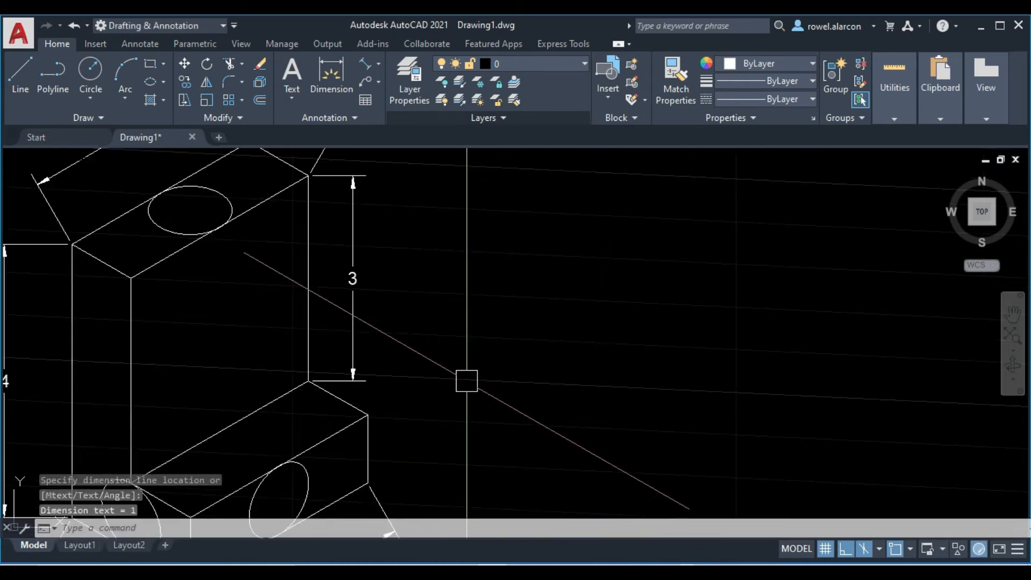
{"action": "key", "text": "Return"}
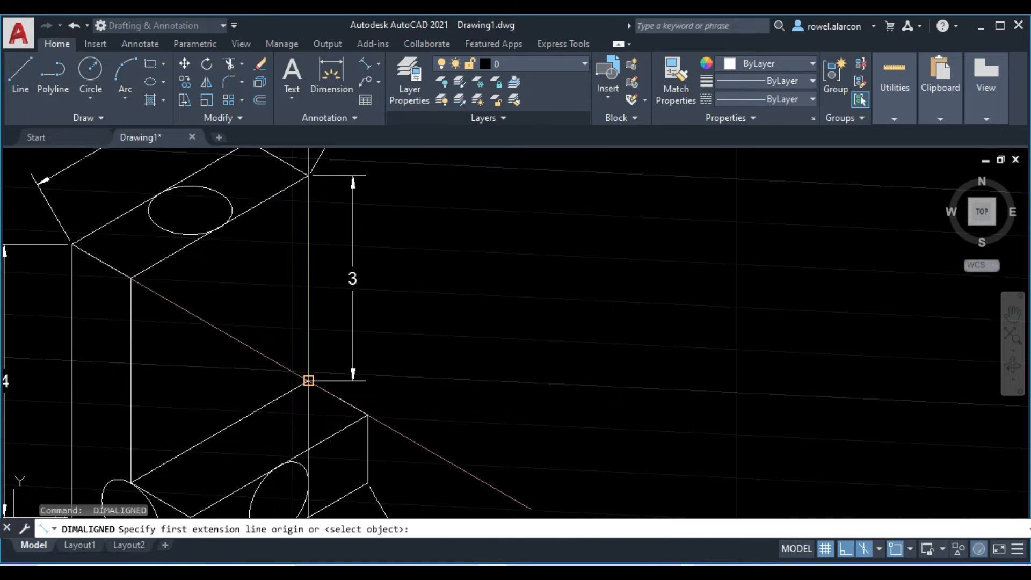
{"action": "left_click", "coordinate": [308, 380]}
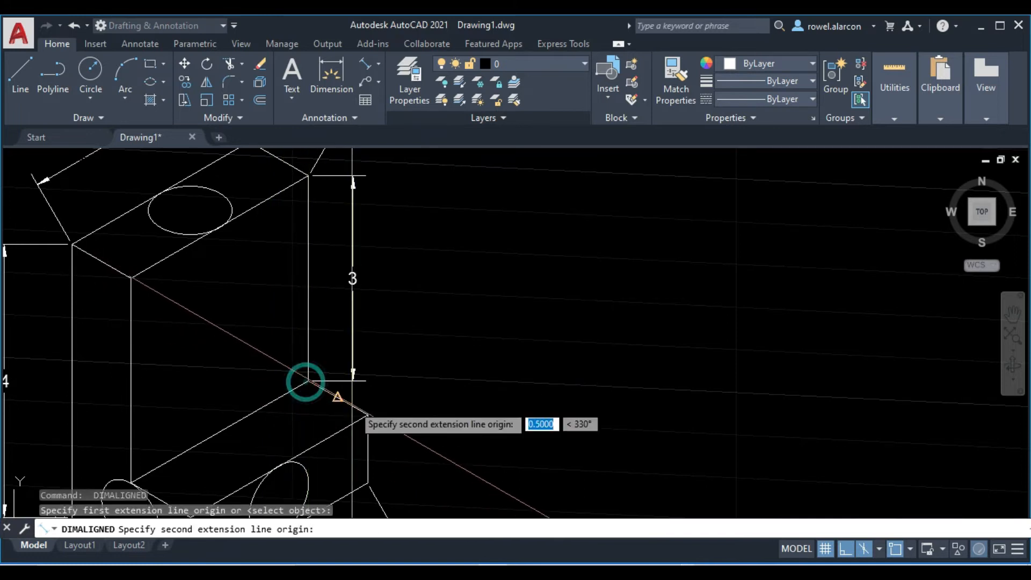
{"action": "left_click", "coordinate": [367, 413]}
{"action": "left_click", "coordinate": [388, 376]}
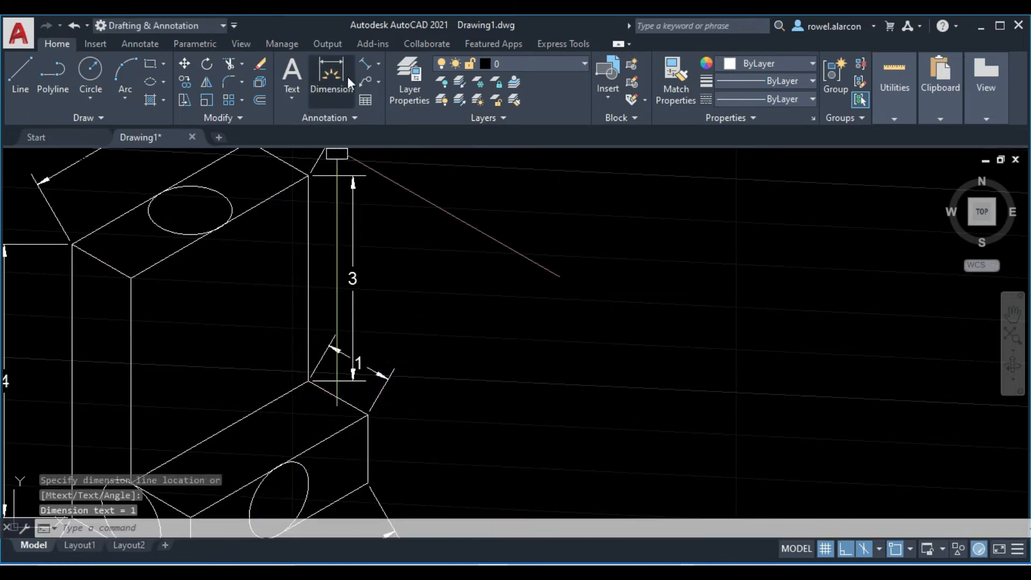
Step: Add a linear dimension to the short right vertical edge of the lower step, placed outside the block
{"action": "left_click", "coordinate": [378, 63]}
{"action": "left_click", "coordinate": [399, 88]}
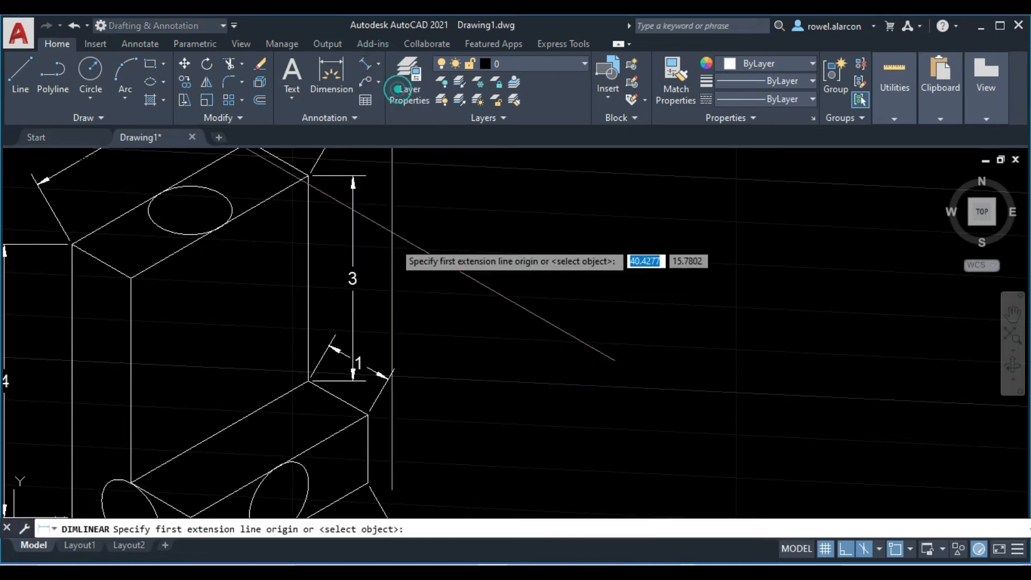
{"action": "left_click", "coordinate": [368, 415]}
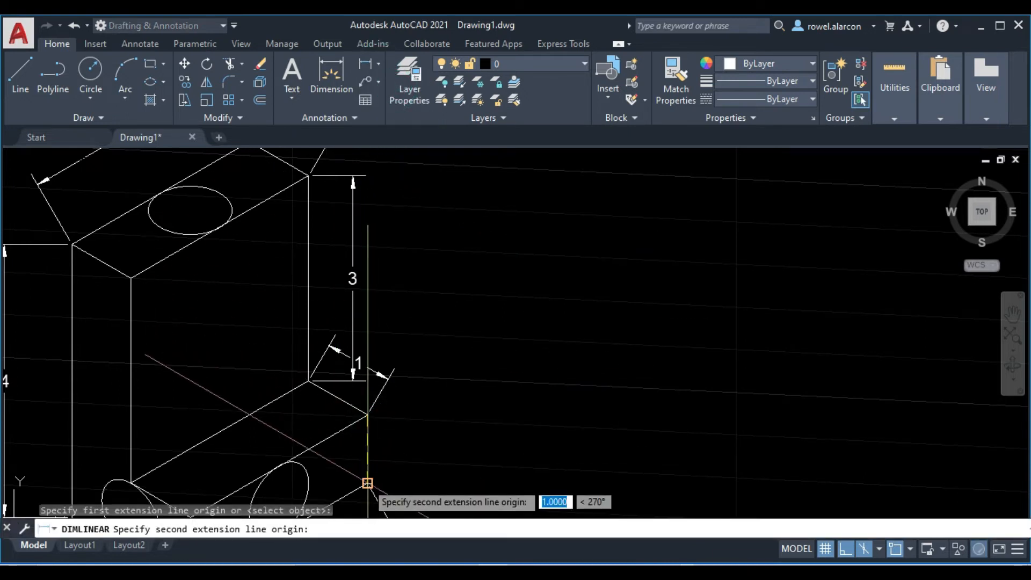
{"action": "left_click", "coordinate": [367, 483]}
{"action": "left_click", "coordinate": [411, 461]}
{"action": "scroll", "coordinate": [468, 432], "scroll_direction": "down", "scroll_amount": 2}
{"action": "middle_click_drag", "start_coordinate": [522, 431], "coordinate": [578, 341]}
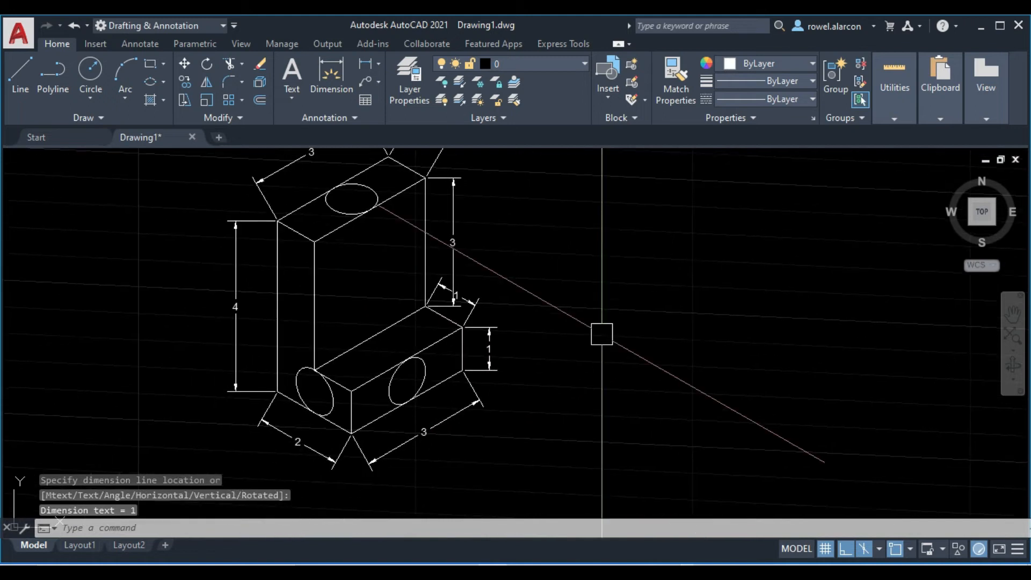
{"action": "scroll", "coordinate": [588, 300], "scroll_direction": "down", "scroll_amount": 2}
{"action": "scroll", "coordinate": [599, 301], "scroll_direction": "up", "scroll_amount": 2}
{"action": "middle_click_drag", "start_coordinate": [627, 318], "coordinate": [628, 333]}
{"action": "scroll", "coordinate": [626, 337], "scroll_direction": "down", "scroll_amount": 2}
{"action": "scroll", "coordinate": [614, 330], "scroll_direction": "up", "scroll_amount": 2}
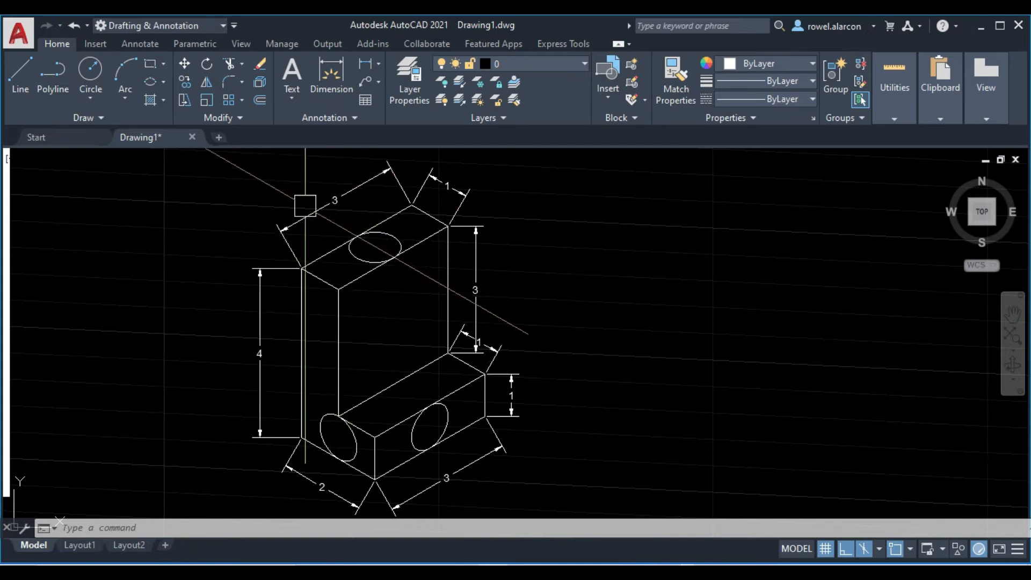
Step: Oblique the tall vertical dimension on the block's left side with an obliquing angle of 150
{"action": "left_click", "coordinate": [145, 42]}
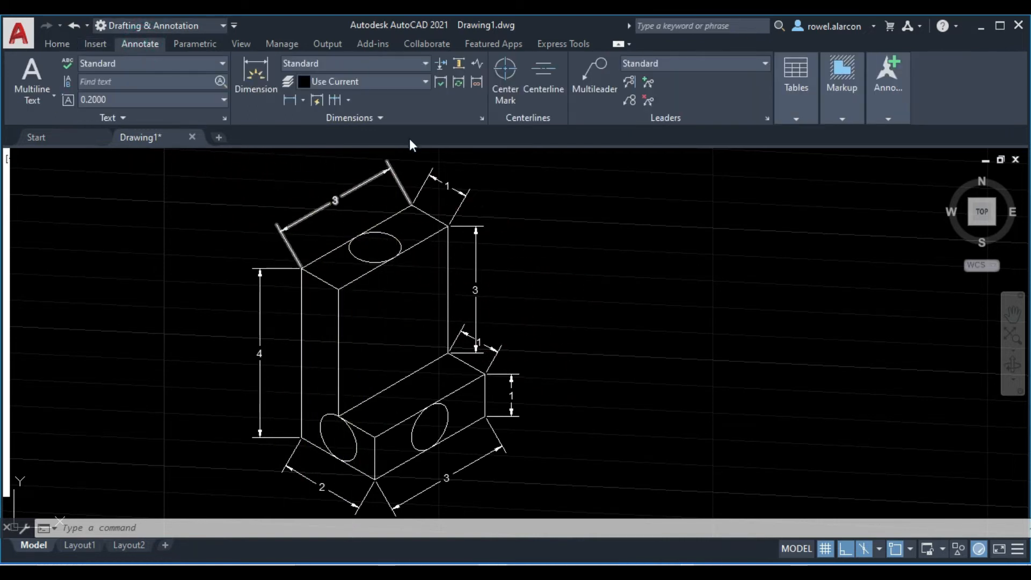
{"action": "left_click", "coordinate": [379, 117]}
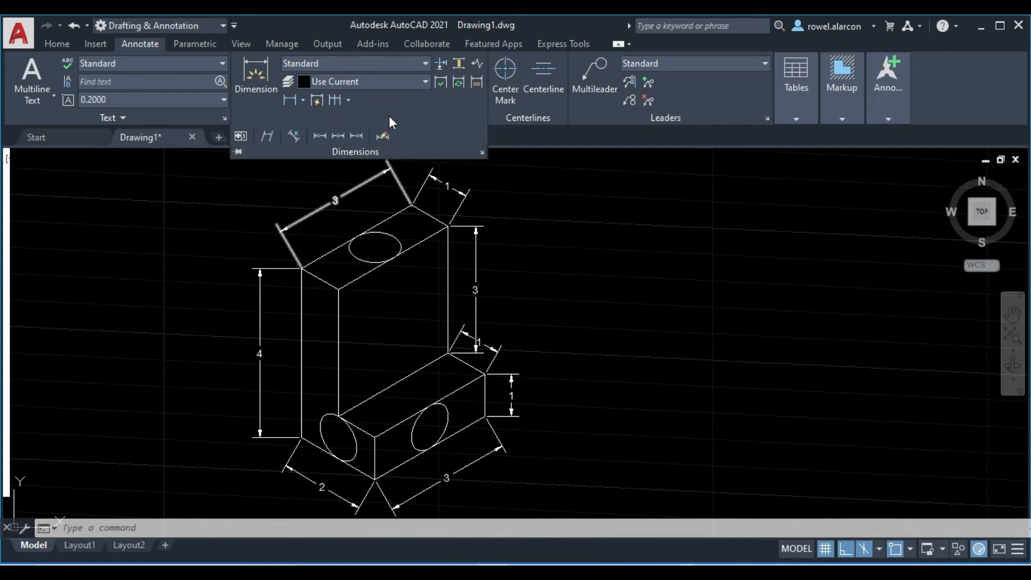
{"action": "left_click", "coordinate": [266, 138]}
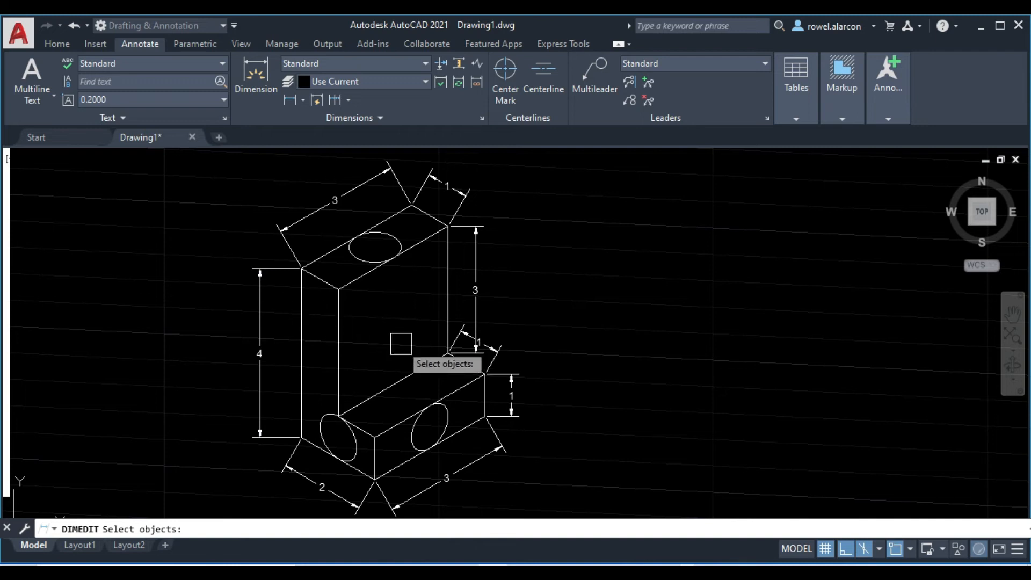
{"action": "left_click", "coordinate": [259, 327]}
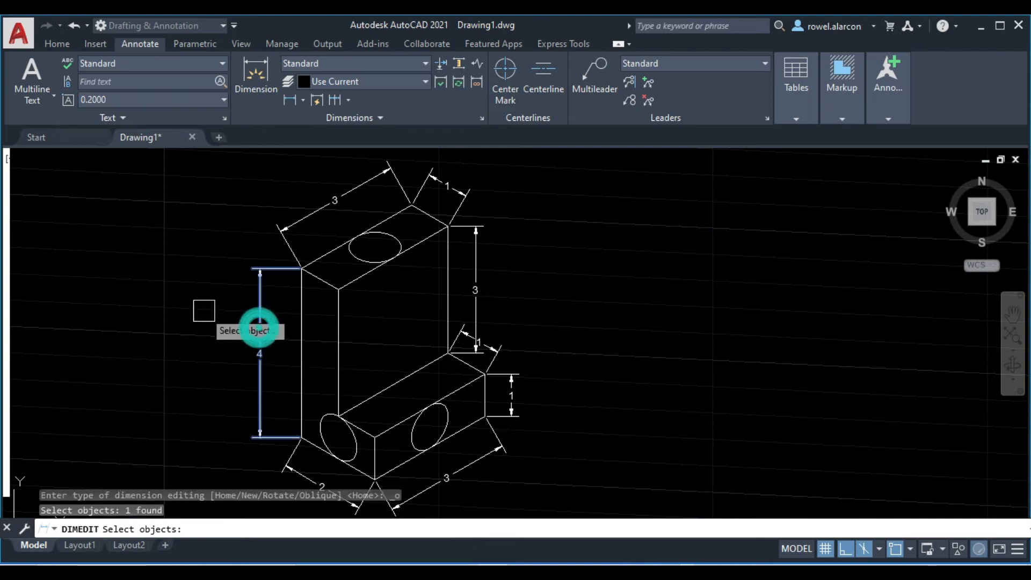
{"action": "key", "text": "Return"}
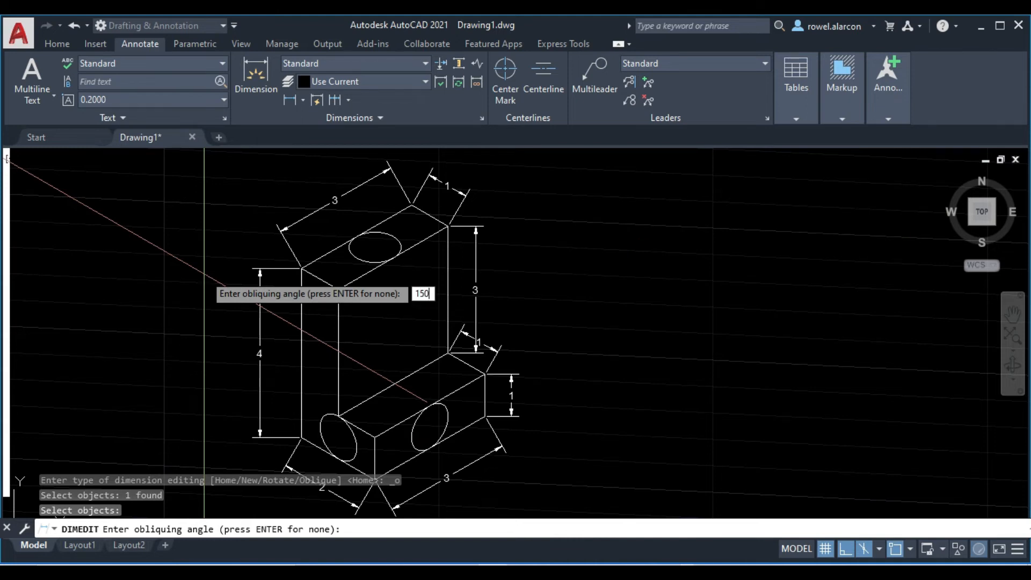
{"action": "key", "text": "Return"}
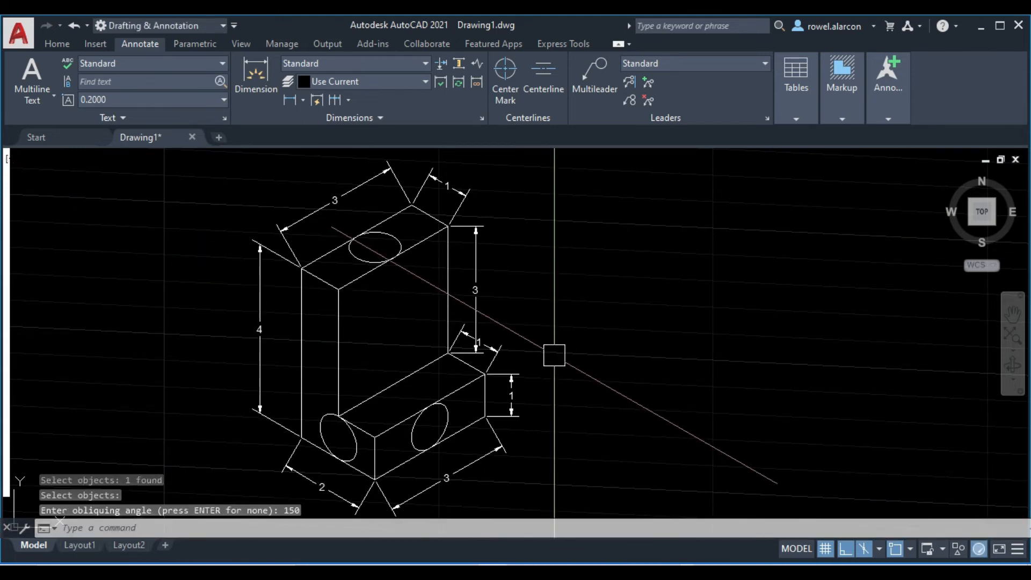
Step: Oblique the vertical dimension beside the block's upper right edge with an obliquing angle of 150
{"action": "scroll", "coordinate": [304, 363], "scroll_direction": "up", "scroll_amount": 4}
{"action": "scroll", "coordinate": [322, 421], "scroll_direction": "down", "scroll_amount": 4}
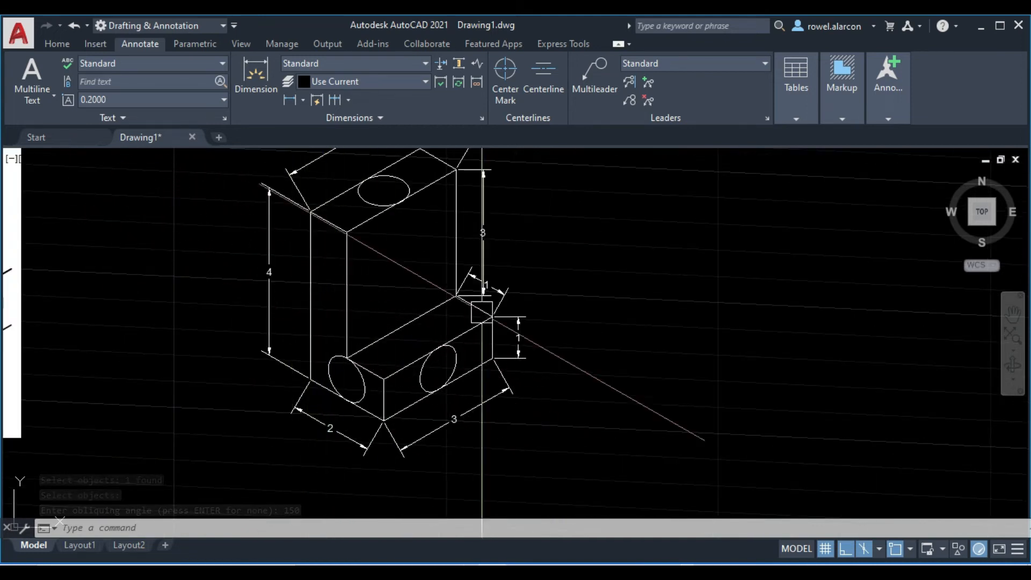
{"action": "middle_click_drag", "start_coordinate": [600, 291], "coordinate": [639, 353]}
{"action": "scroll", "coordinate": [472, 350], "scroll_direction": "up", "scroll_amount": 3}
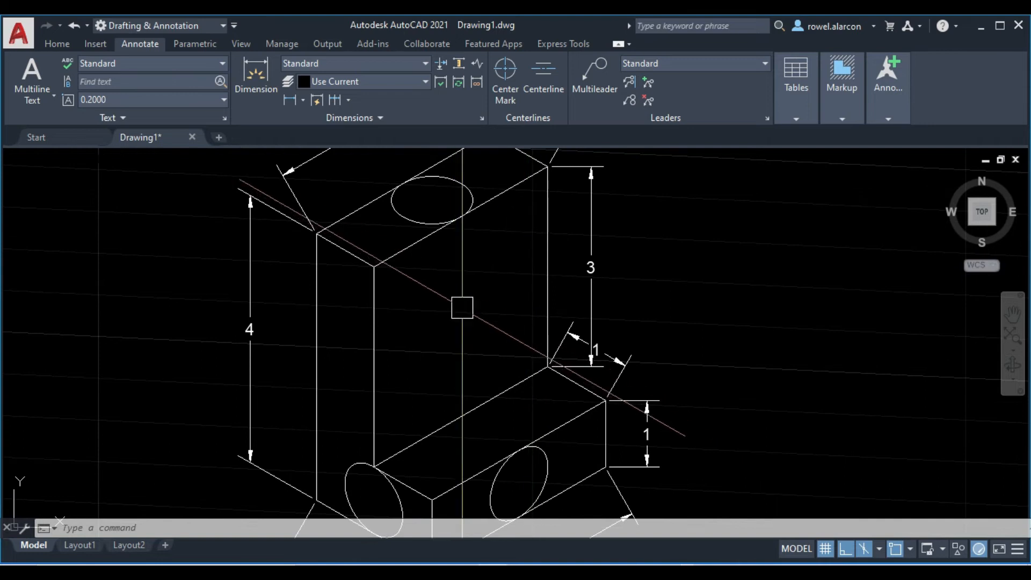
{"action": "scroll", "coordinate": [650, 313], "scroll_direction": "down", "scroll_amount": 3}
{"action": "scroll", "coordinate": [656, 316], "scroll_direction": "down", "scroll_amount": 3}
{"action": "scroll", "coordinate": [547, 272], "scroll_direction": "up", "scroll_amount": 3}
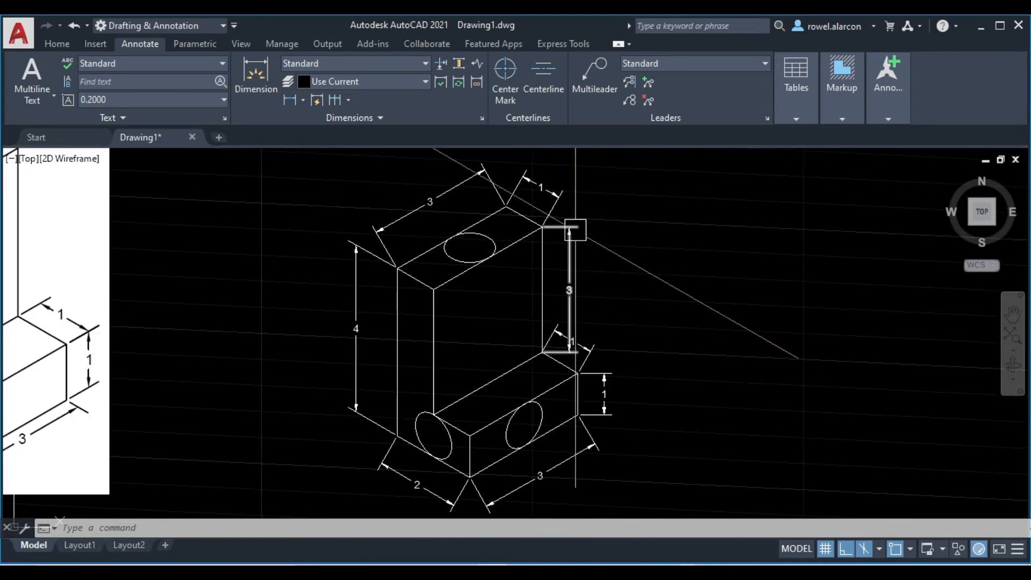
{"action": "left_click", "coordinate": [570, 227]}
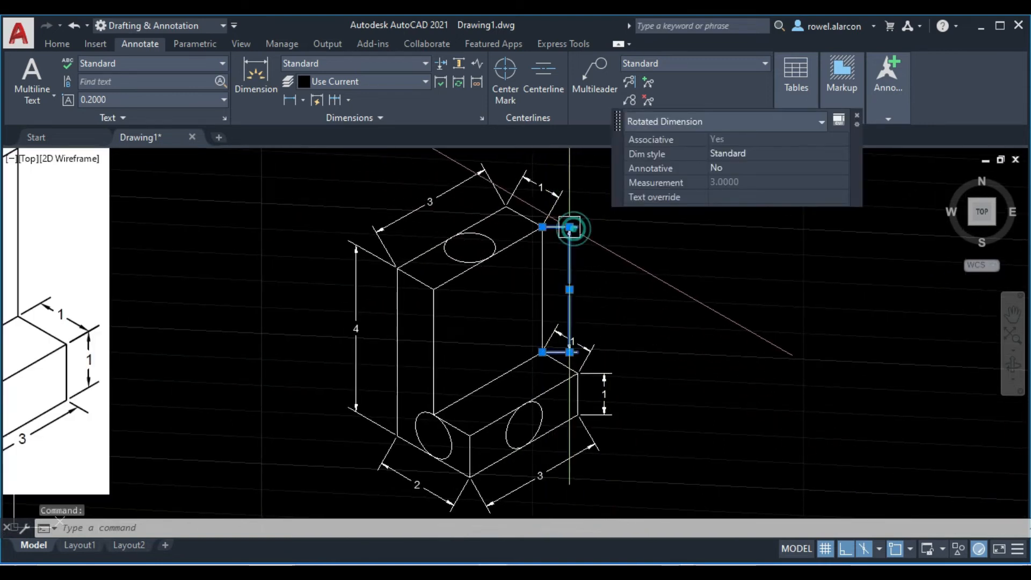
{"action": "left_click", "coordinate": [381, 117]}
{"action": "left_click", "coordinate": [266, 137]}
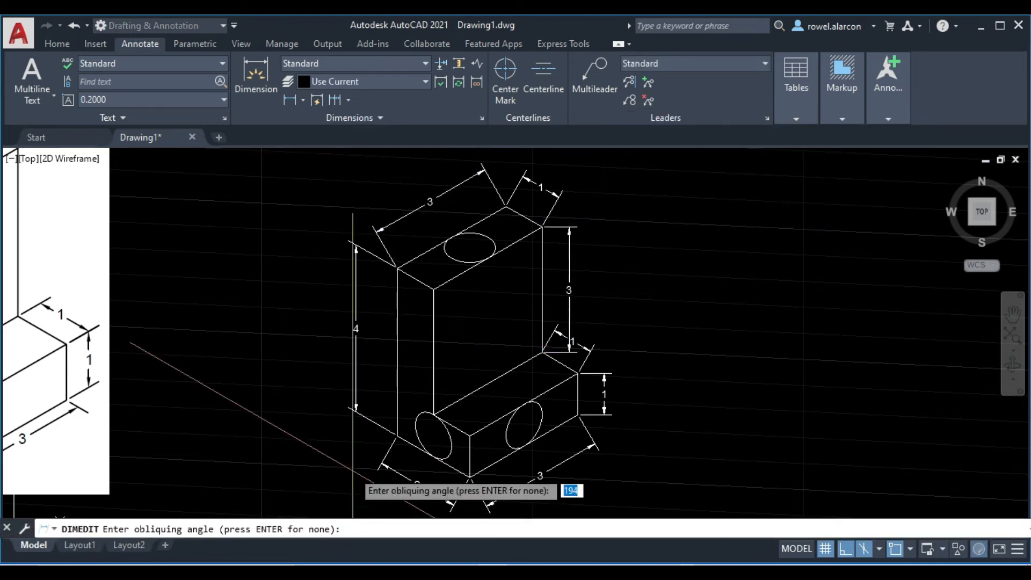
{"action": "key", "text": "Return"}
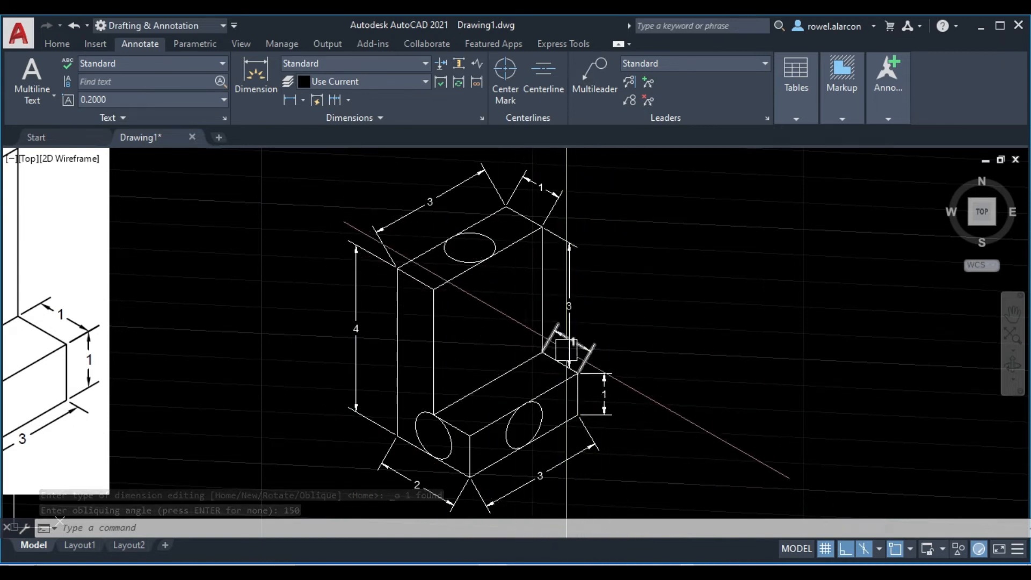
Step: Set the obliquing angle of the vertical dimension beside the block's upper right edge to 30
{"action": "scroll", "coordinate": [570, 381], "scroll_direction": "up", "scroll_amount": 2}
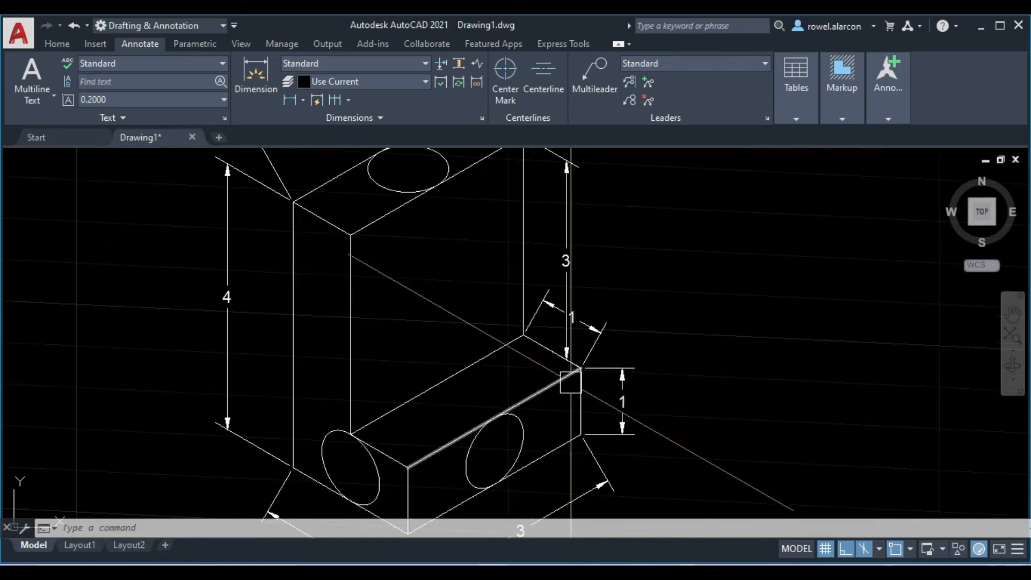
{"action": "scroll", "coordinate": [527, 334], "scroll_direction": "down", "scroll_amount": 2}
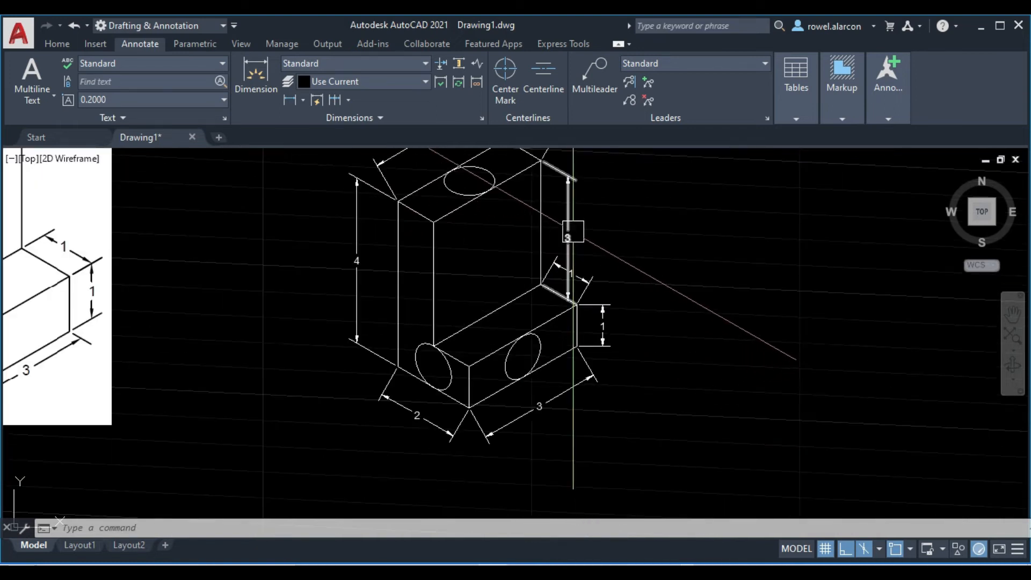
{"action": "left_click", "coordinate": [572, 230]}
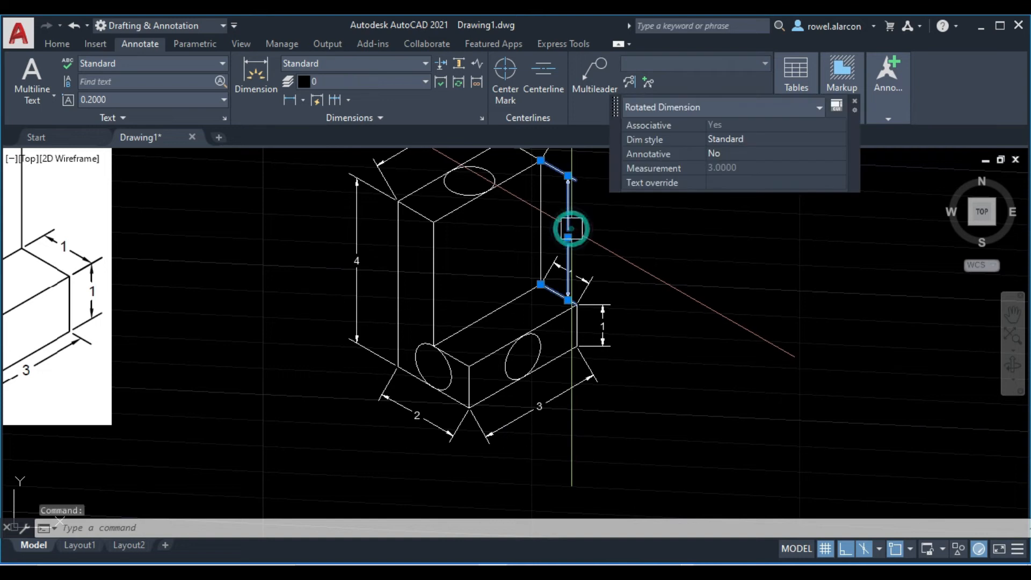
{"action": "left_click", "coordinate": [378, 119]}
{"action": "left_click", "coordinate": [266, 138]}
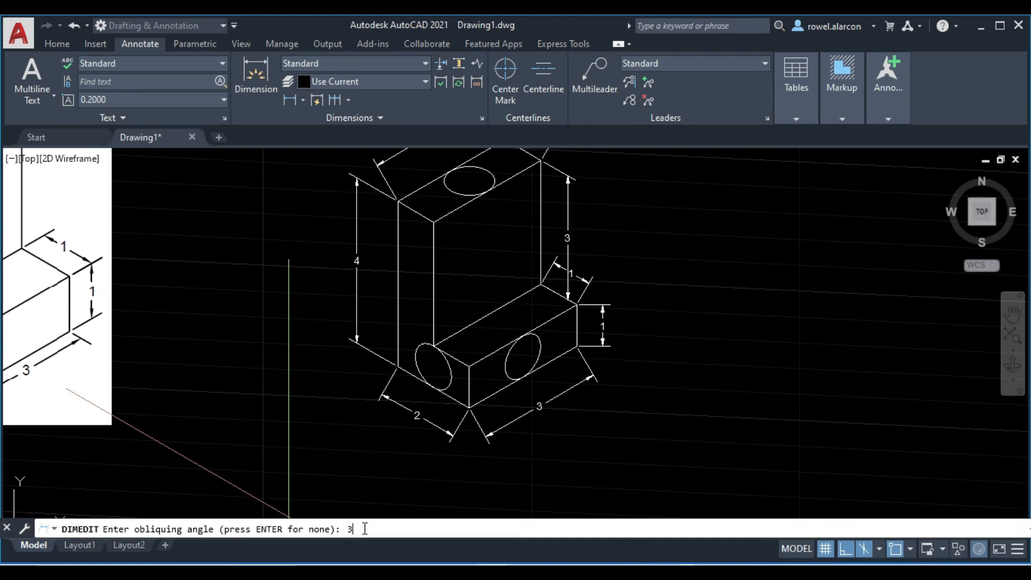
{"action": "key", "text": "Return"}
Step: Oblique four dimensions together at 30: the top face's short edge, the lower step's short top edge and short vertical edge, and the lower-left base edge
{"action": "scroll", "coordinate": [495, 515], "scroll_direction": "up", "scroll_amount": 2}
{"action": "scroll", "coordinate": [664, 328], "scroll_direction": "up", "scroll_amount": 2}
{"action": "mouse_move", "coordinate": [680, 265]}
{"action": "middle_mouse_down"}
{"action": "mouse_move", "coordinate": [670, 443]}
{"action": "mouse_move", "coordinate": [661, 322]}
{"action": "middle_mouse_up"}
{"action": "scroll", "coordinate": [670, 443], "scroll_direction": "down", "scroll_amount": 2}
{"action": "scroll", "coordinate": [667, 251], "scroll_direction": "down", "scroll_amount": 2}
{"action": "scroll", "coordinate": [702, 276], "scroll_direction": "up", "scroll_amount": 2}
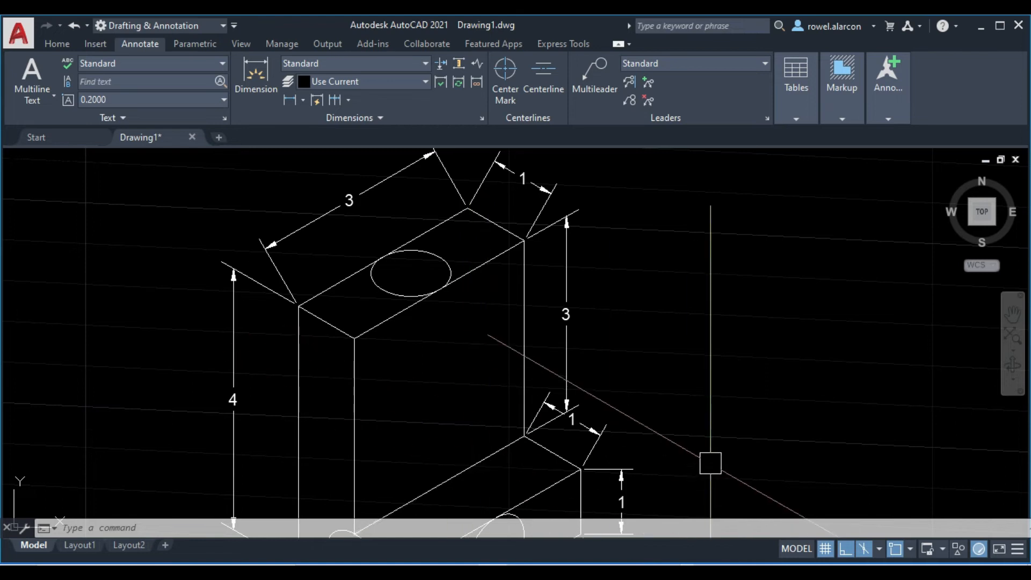
{"action": "scroll", "coordinate": [702, 454], "scroll_direction": "down", "scroll_amount": 3}
{"action": "scroll", "coordinate": [698, 430], "scroll_direction": "up", "scroll_amount": 2}
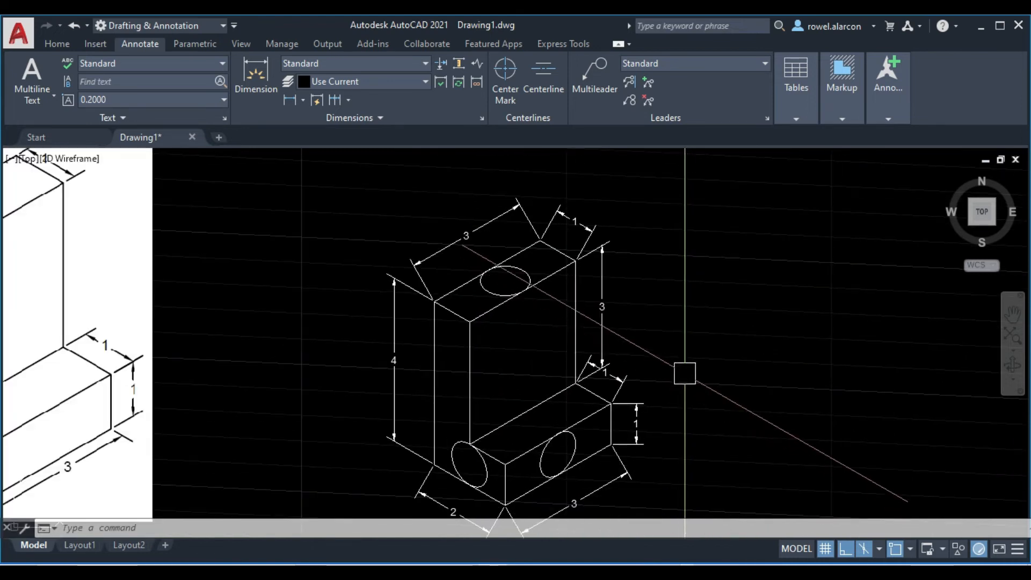
{"action": "left_click", "coordinate": [620, 383]}
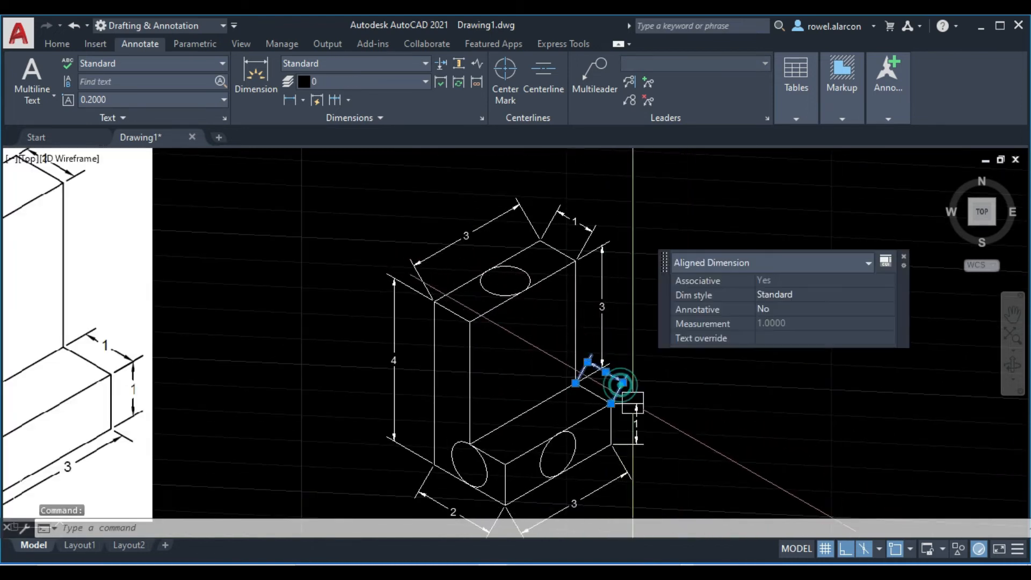
{"action": "left_click", "coordinate": [638, 413]}
{"action": "left_click", "coordinate": [416, 496]}
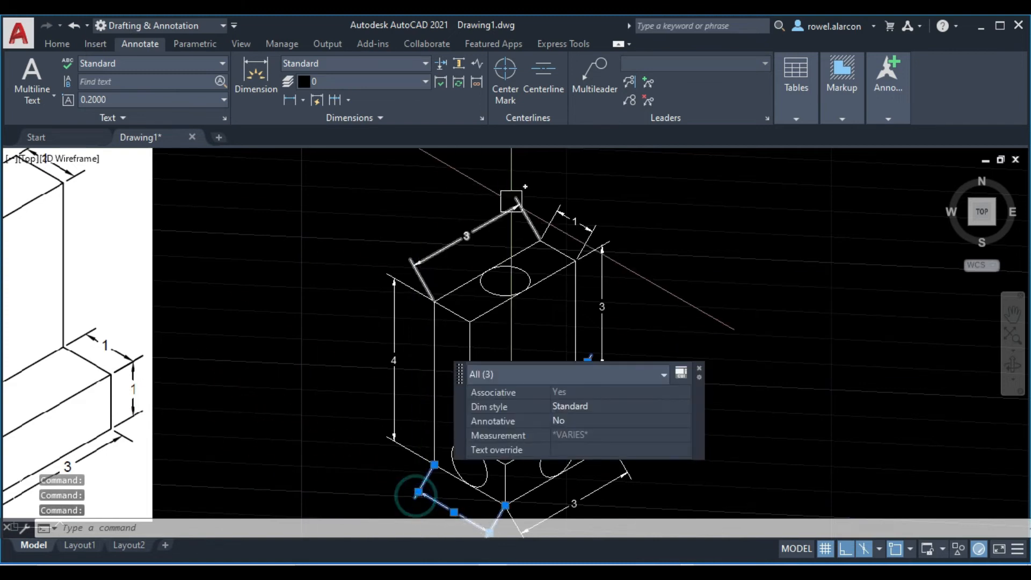
{"action": "left_click", "coordinate": [588, 215]}
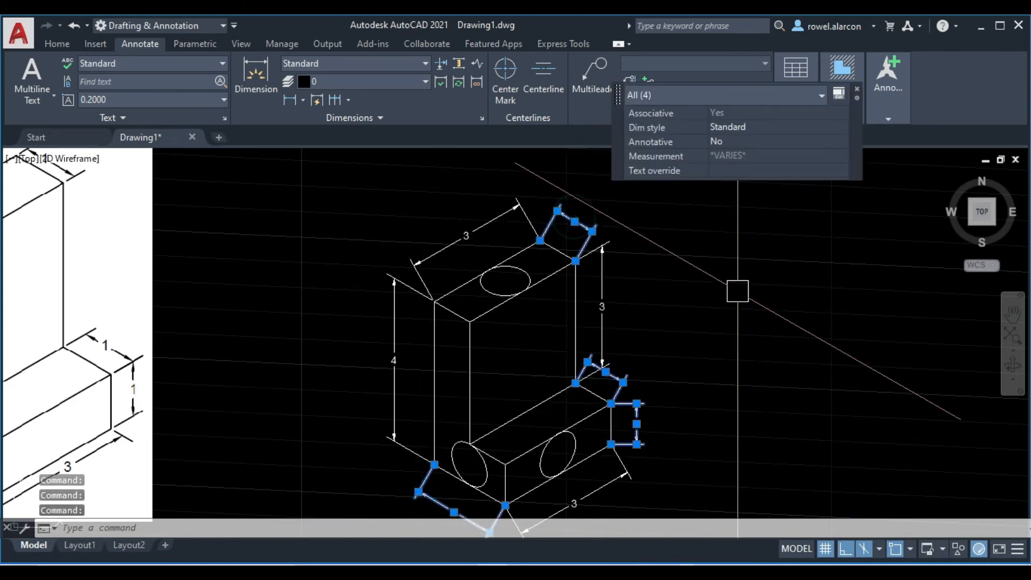
{"action": "left_click", "coordinate": [381, 118]}
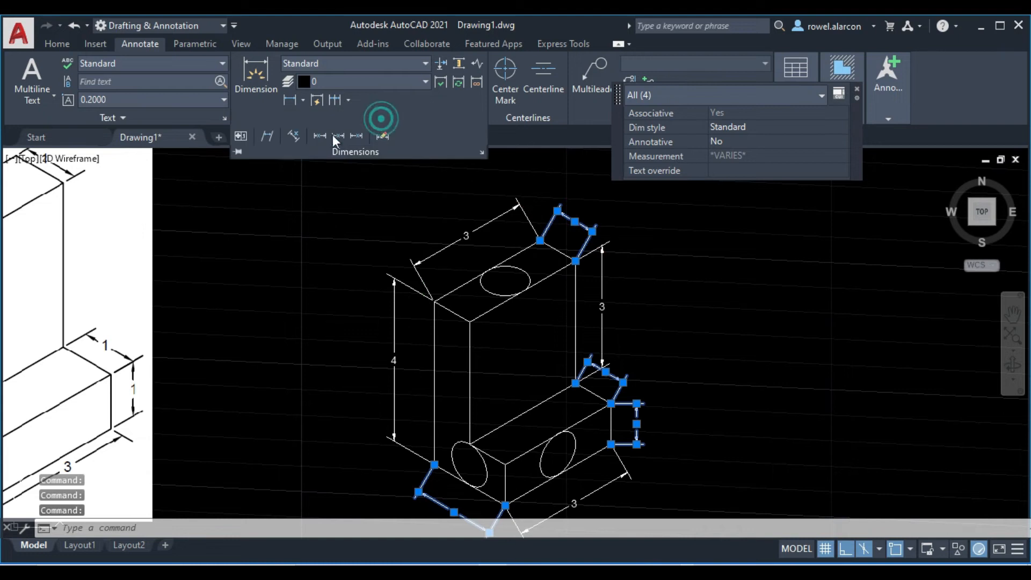
{"action": "left_click", "coordinate": [268, 137]}
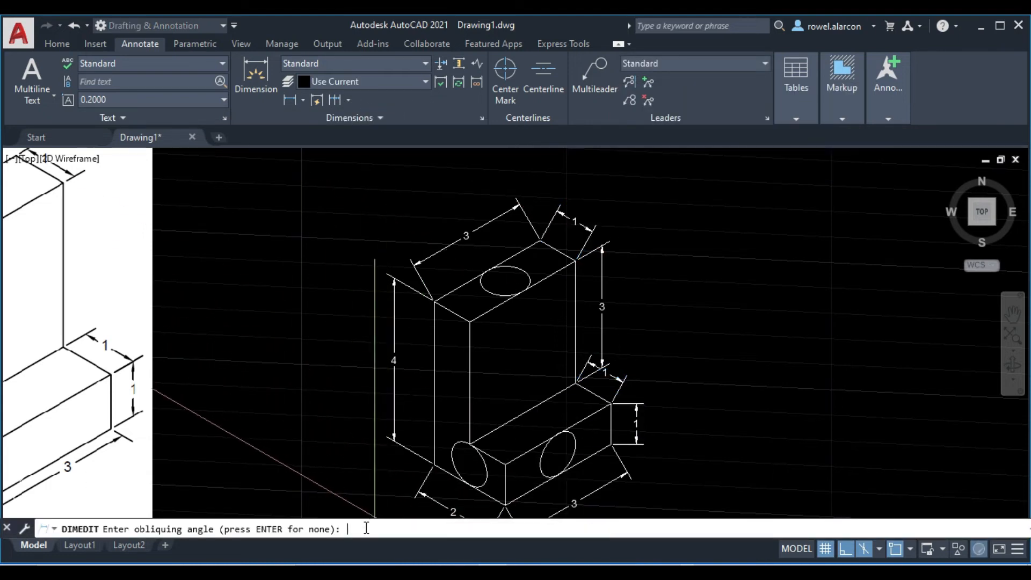
{"action": "key", "text": "Return"}
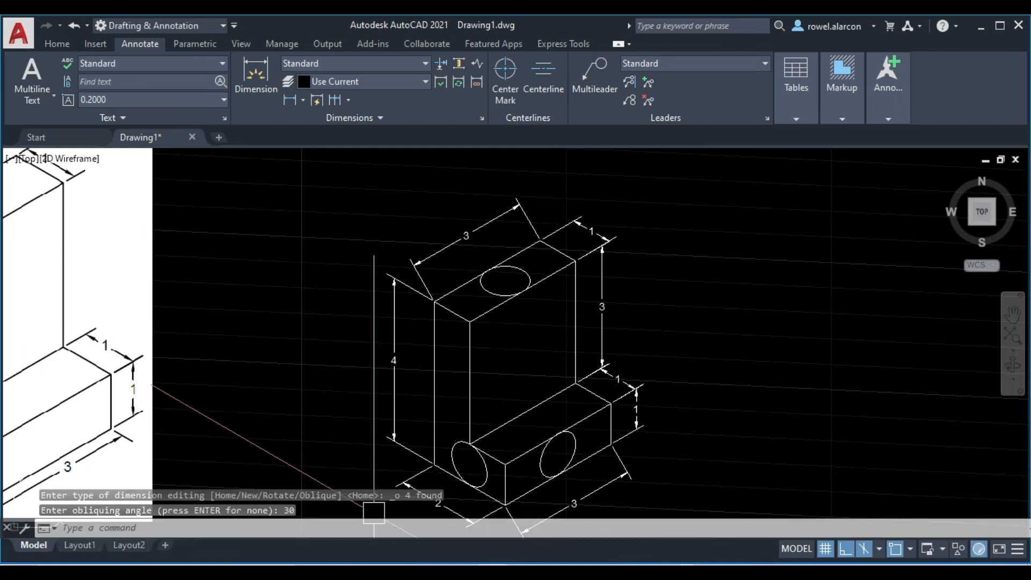
Step: Oblique the aligned dimension below the block's long front bottom edge with an obliquing angle of 90
{"action": "scroll", "coordinate": [783, 426], "scroll_direction": "down", "scroll_amount": 3}
{"action": "scroll", "coordinate": [785, 414], "scroll_direction": "up", "scroll_amount": 3}
{"action": "mouse_move", "coordinate": [785, 414]}
{"action": "middle_mouse_down"}
{"action": "mouse_move", "coordinate": [762, 365]}
{"action": "mouse_move", "coordinate": [759, 271]}
{"action": "middle_mouse_up"}
{"action": "left_click", "coordinate": [583, 370]}
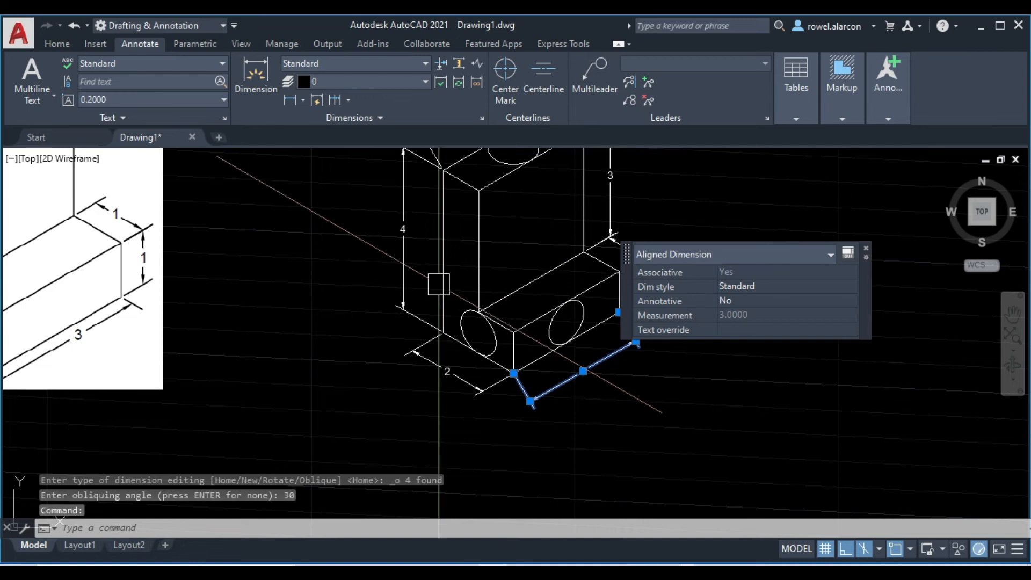
{"action": "left_click", "coordinate": [379, 118]}
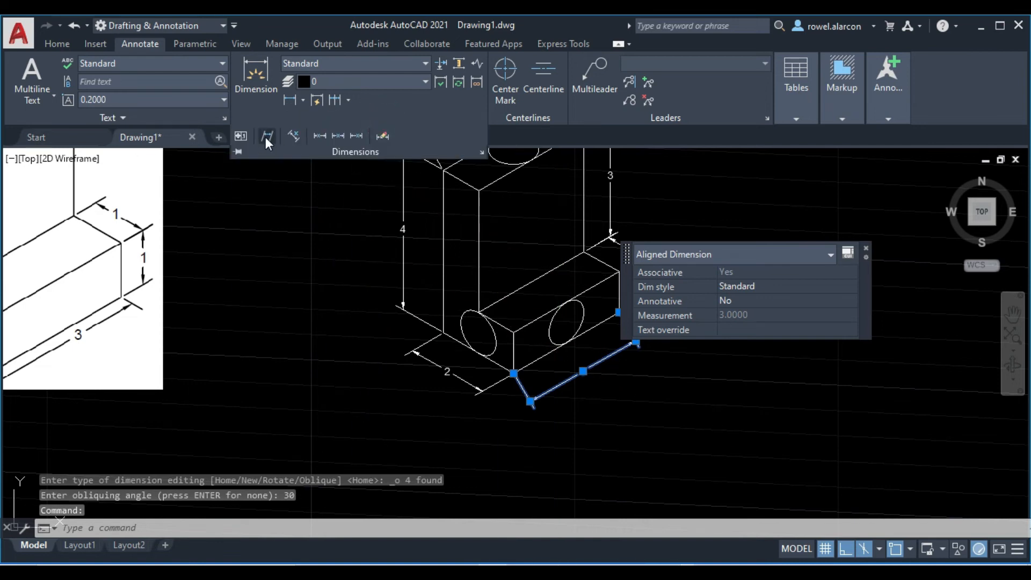
{"action": "left_click", "coordinate": [267, 136]}
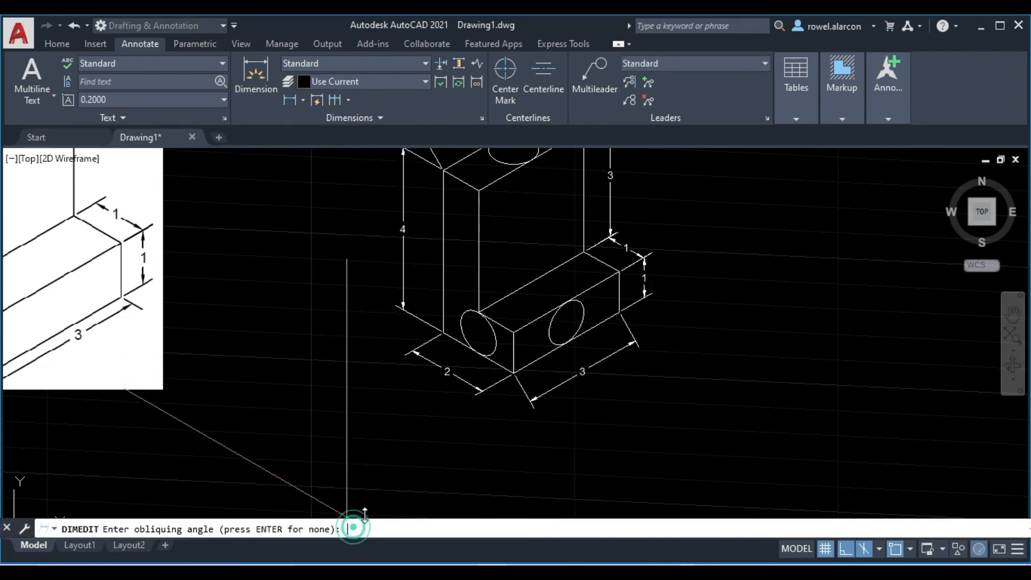
{"action": "type", "text": "90"}
{"action": "key", "text": "Return"}
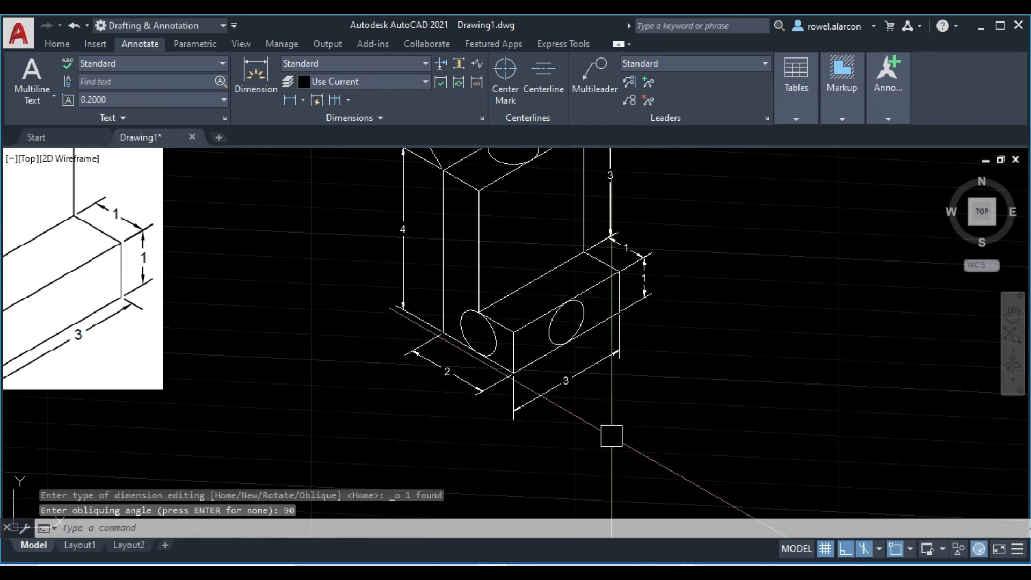
Step: Set the obliquing angle of the dimension below the block's long front bottom edge to 150
{"action": "scroll", "coordinate": [612, 435], "scroll_direction": "up", "scroll_amount": 4}
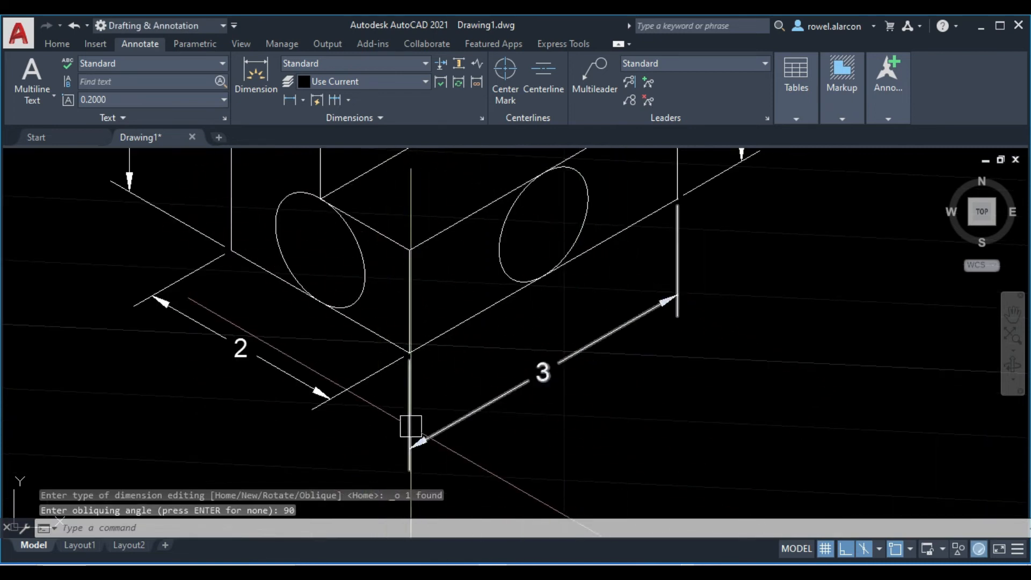
{"action": "scroll", "coordinate": [411, 426], "scroll_direction": "down", "scroll_amount": 4}
{"action": "scroll", "coordinate": [490, 350], "scroll_direction": "up", "scroll_amount": 4}
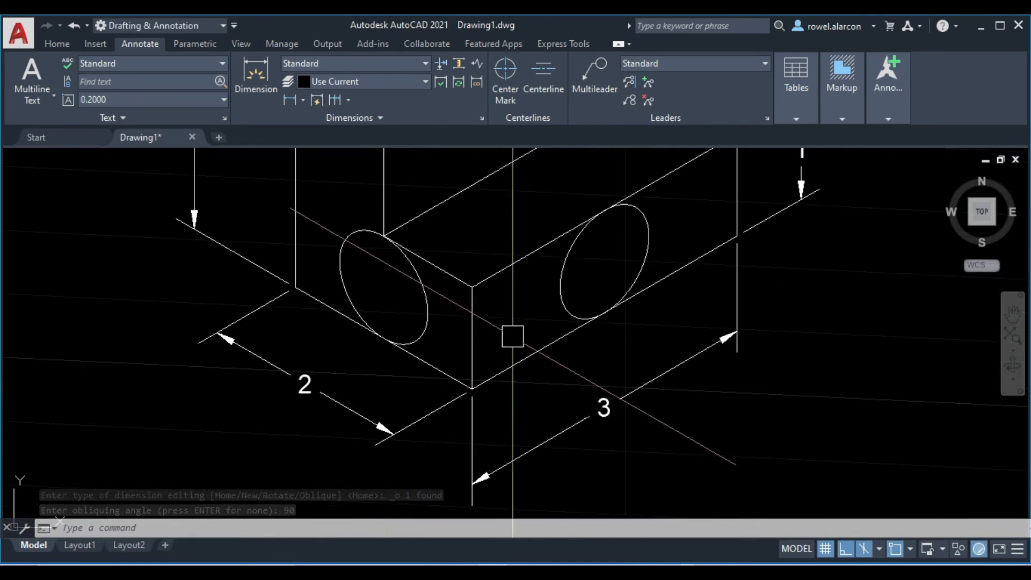
{"action": "mouse_move", "coordinate": [663, 290]}
{"action": "middle_mouse_down"}
{"action": "mouse_move", "coordinate": [621, 317]}
{"action": "mouse_move", "coordinate": [575, 385]}
{"action": "middle_mouse_up"}
{"action": "scroll", "coordinate": [704, 395], "scroll_direction": "down", "scroll_amount": 2}
{"action": "middle_click_drag", "start_coordinate": [704, 394], "coordinate": [575, 365]}
{"action": "scroll", "coordinate": [575, 366], "scroll_direction": "down", "scroll_amount": 2}
{"action": "left_click", "coordinate": [506, 377]}
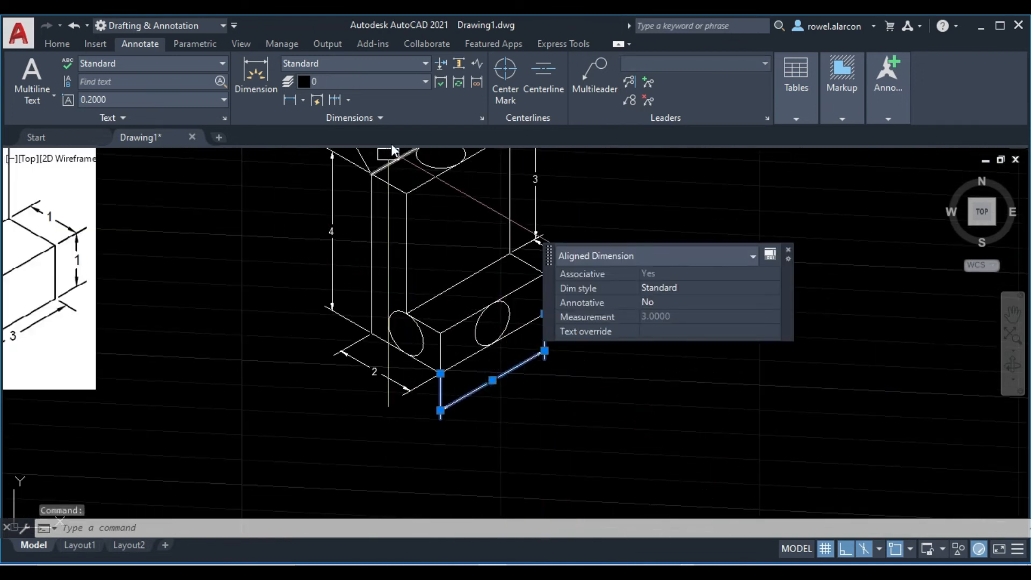
{"action": "left_click", "coordinate": [378, 119]}
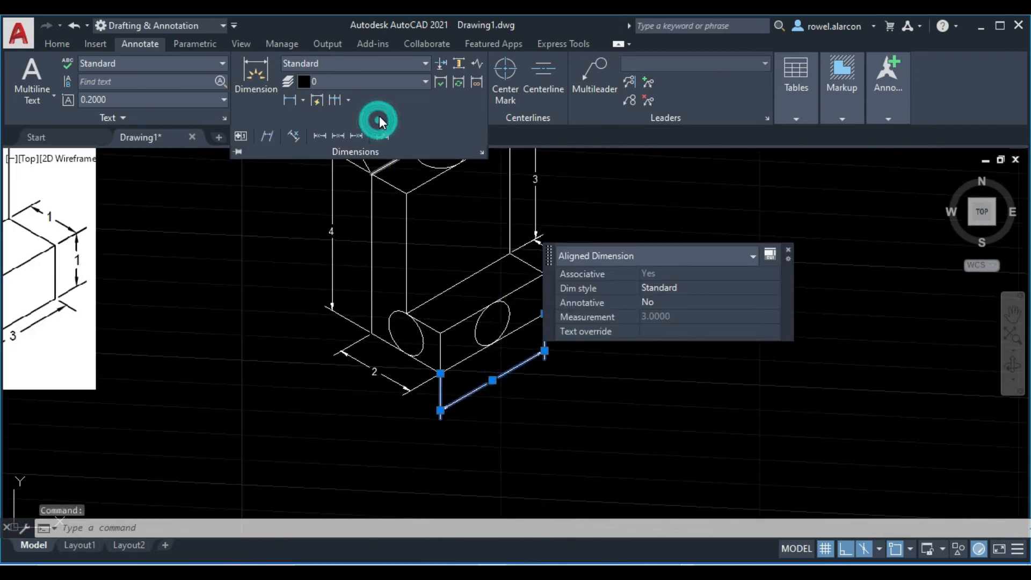
{"action": "left_click", "coordinate": [273, 137]}
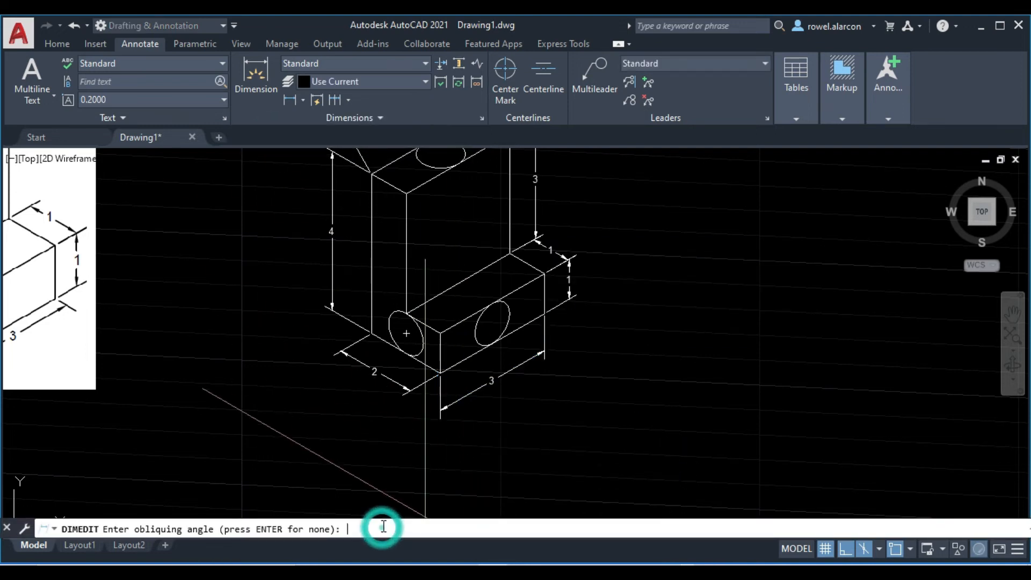
{"action": "type", "text": "150"}
{"action": "key", "text": "Return"}
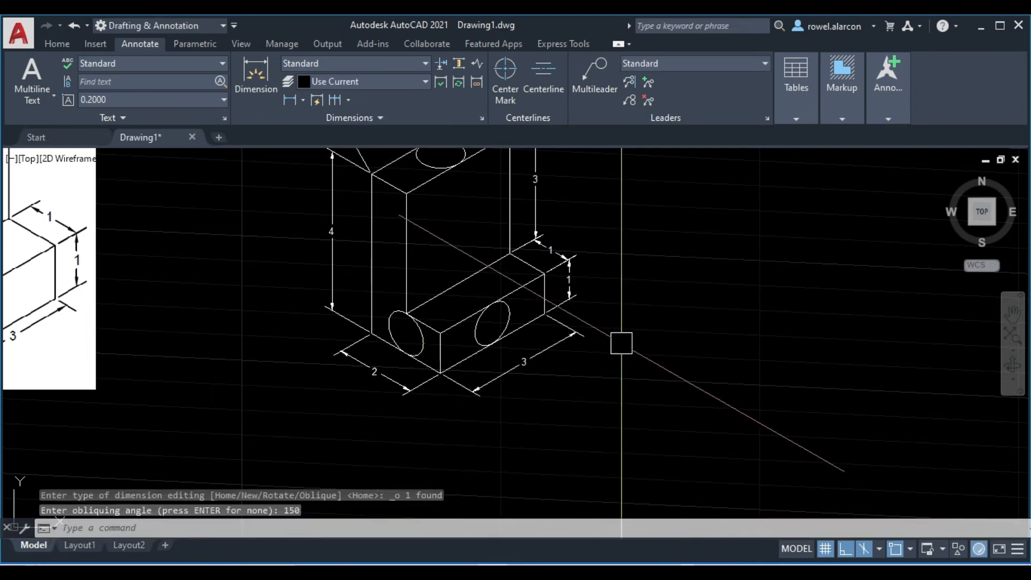
Step: Oblique the aligned dimension along the top face's long back edge with an obliquing angle of 150
{"action": "scroll", "coordinate": [539, 352], "scroll_direction": "up", "scroll_amount": 4}
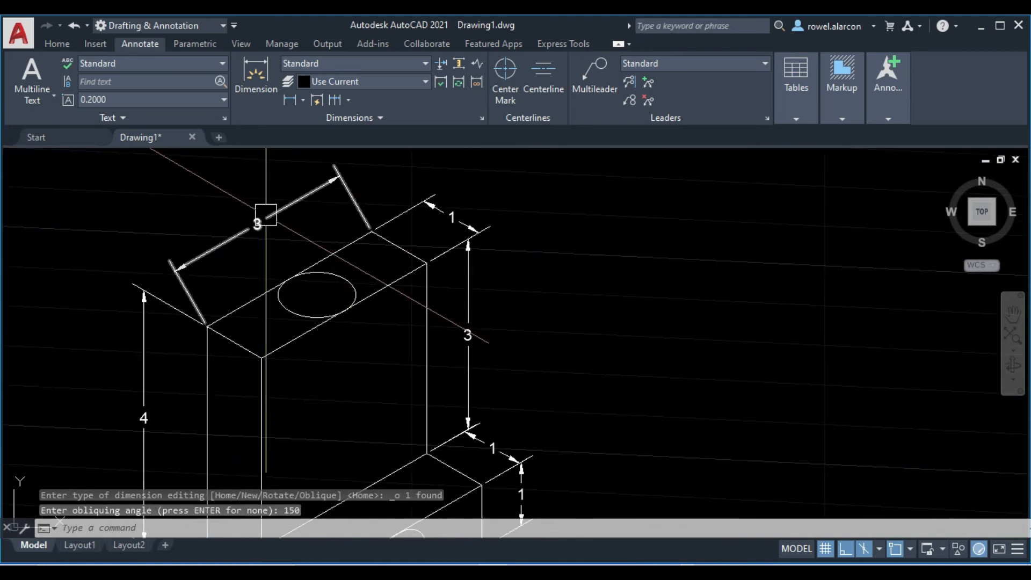
{"action": "left_click", "coordinate": [282, 211]}
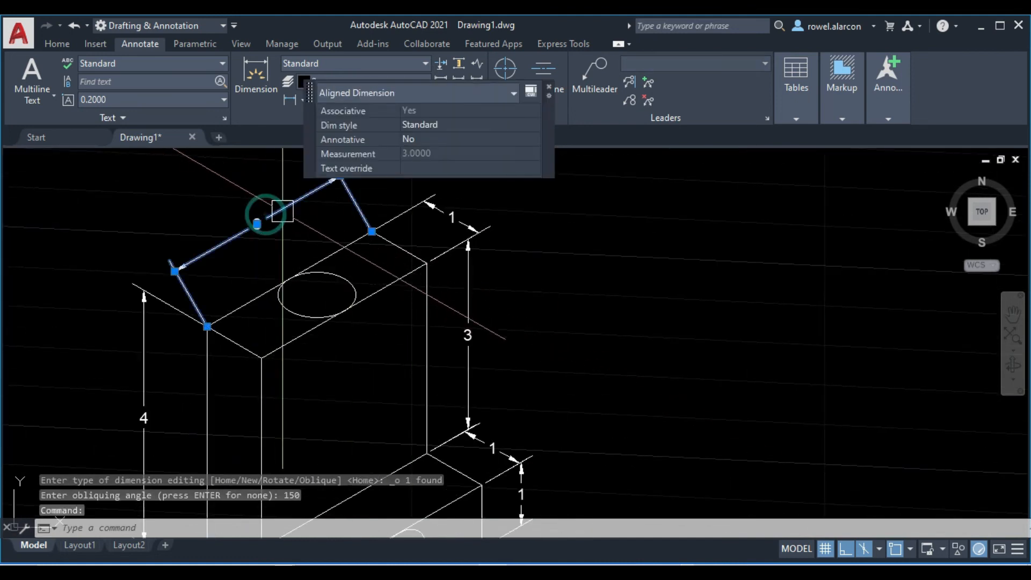
{"action": "left_click", "coordinate": [300, 101]}
{"action": "key", "text": "Escape"}
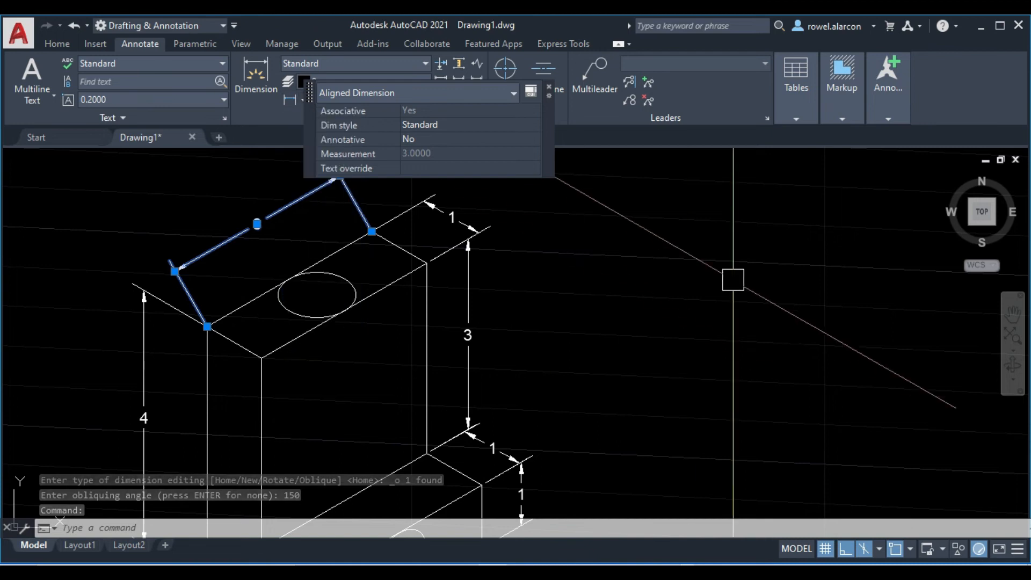
{"action": "key", "text": "Escape"}
{"action": "left_click", "coordinate": [337, 184]}
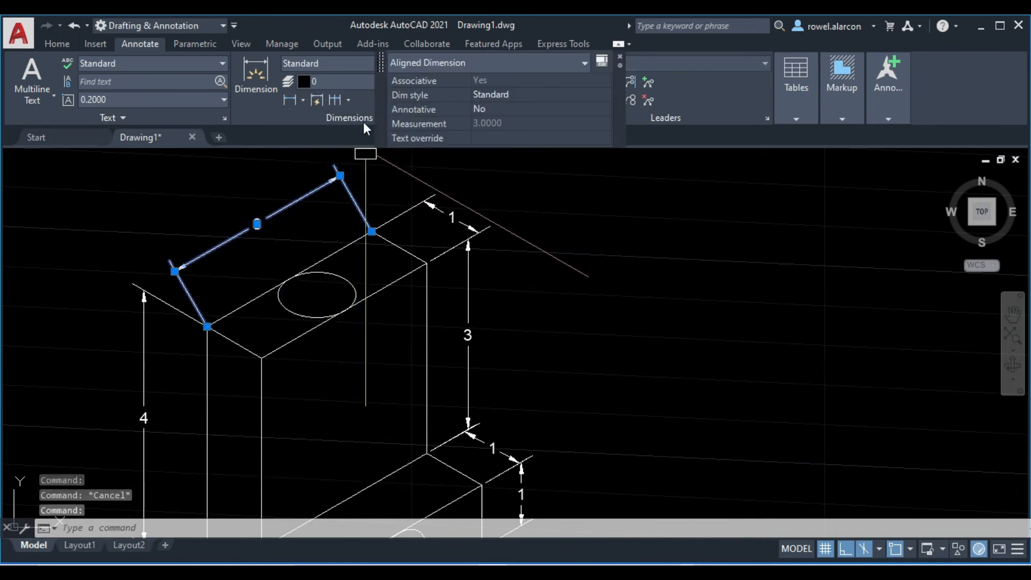
{"action": "left_click", "coordinate": [349, 118]}
{"action": "left_click", "coordinate": [269, 135]}
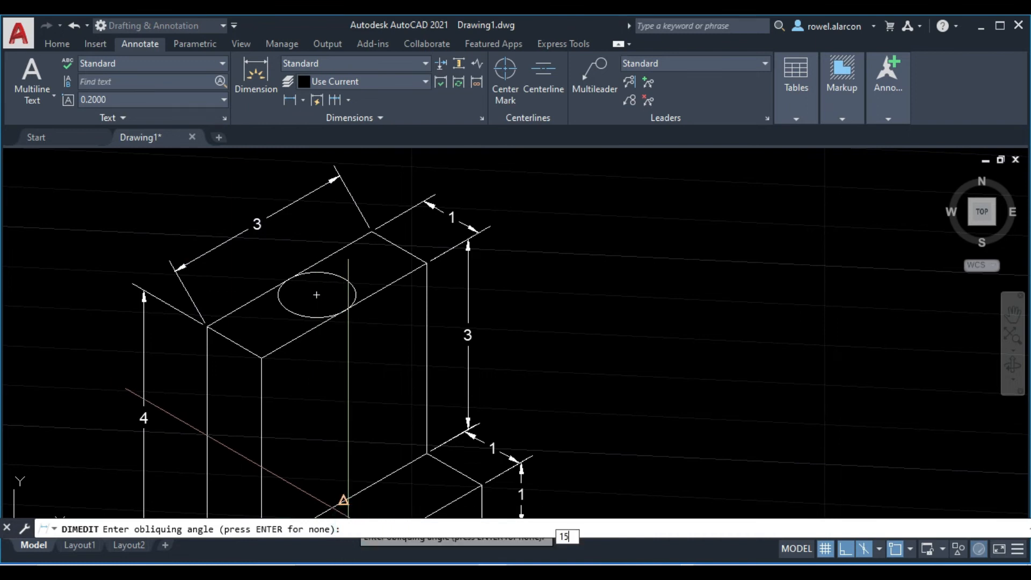
{"action": "key", "text": "Return"}
{"action": "key", "text": "Escape"}
{"action": "middle_click_drag", "start_coordinate": [683, 482], "coordinate": [725, 363]}
{"action": "scroll", "coordinate": [651, 354], "scroll_direction": "down", "scroll_amount": 2}
{"action": "scroll", "coordinate": [448, 441], "scroll_direction": "up", "scroll_amount": 2}
{"action": "middle_click_drag", "start_coordinate": [716, 251], "coordinate": [698, 324]}
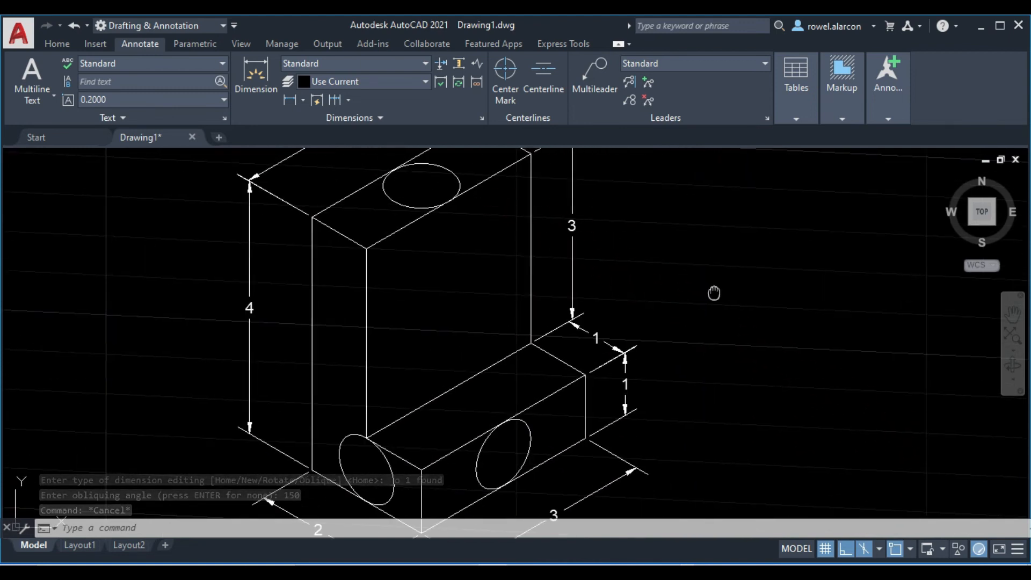
{"action": "left_click", "coordinate": [578, 237]}
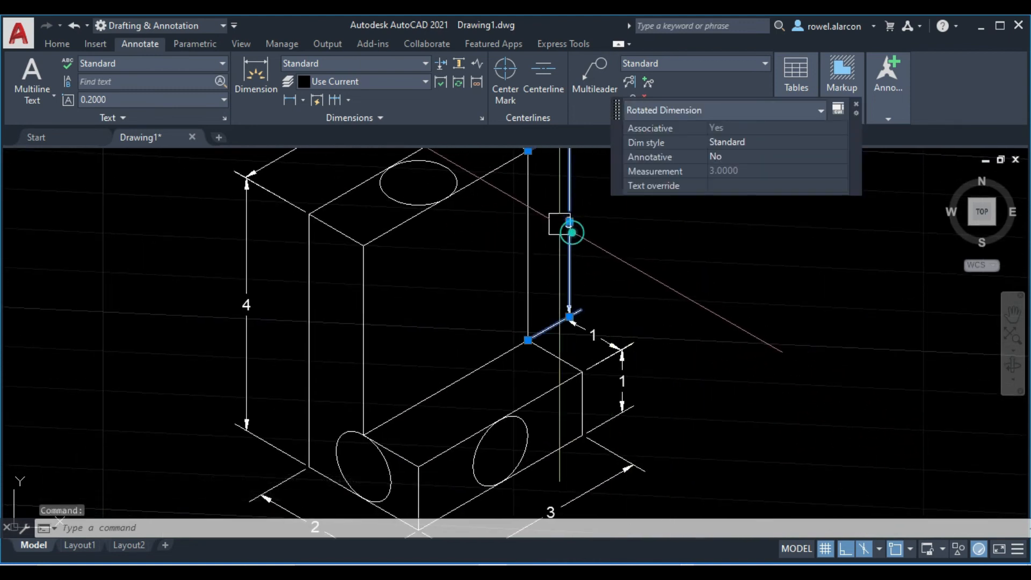
{"action": "left_click", "coordinate": [569, 221]}
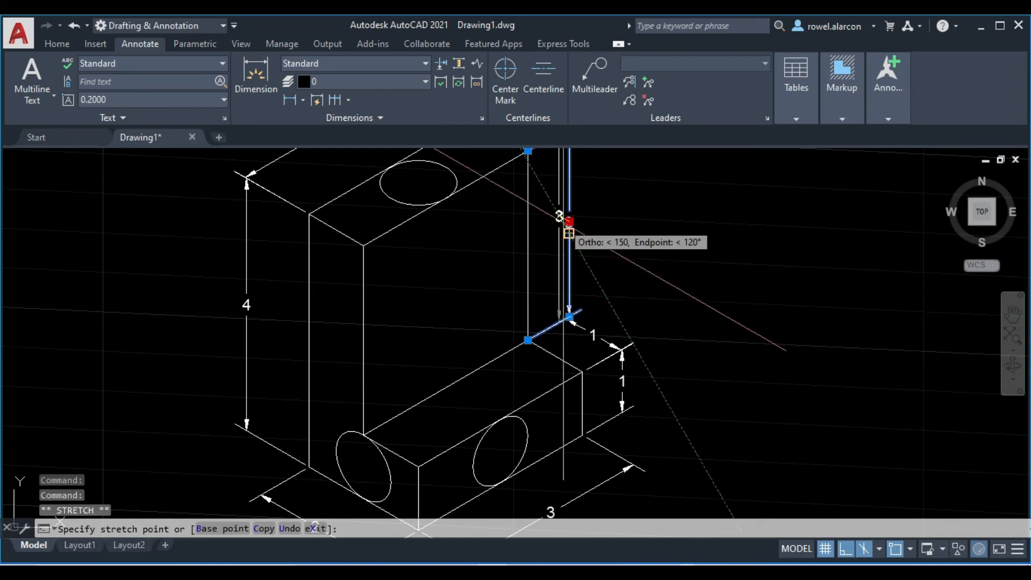
{"action": "scroll", "coordinate": [569, 233], "scroll_direction": "up", "scroll_amount": 2}
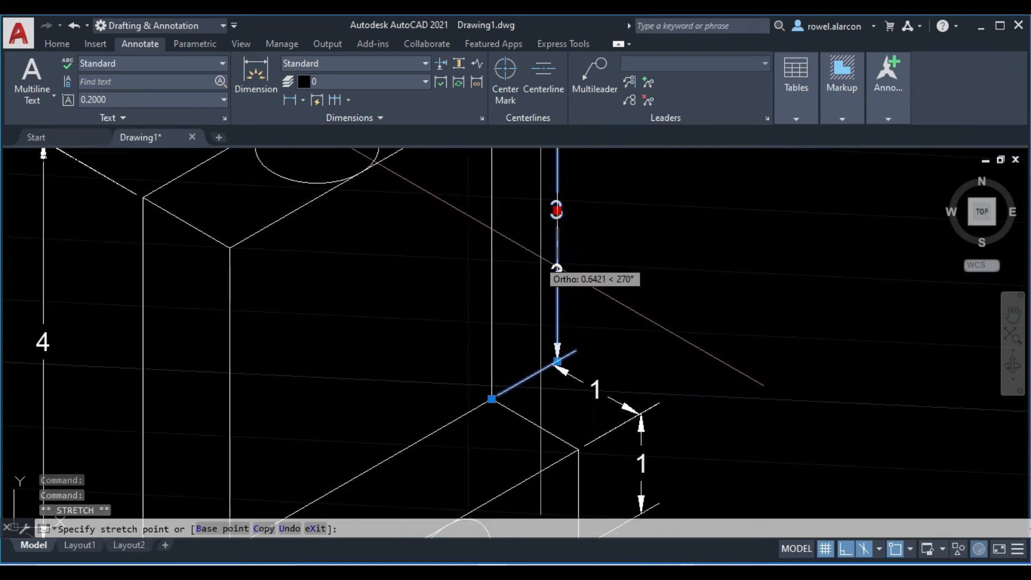
{"action": "key", "text": "Escape"}
{"action": "scroll", "coordinate": [607, 262], "scroll_direction": "up", "scroll_amount": 2}
{"action": "key", "text": "Escape"}
{"action": "middle_click_drag", "start_coordinate": [626, 302], "coordinate": [633, 311]}
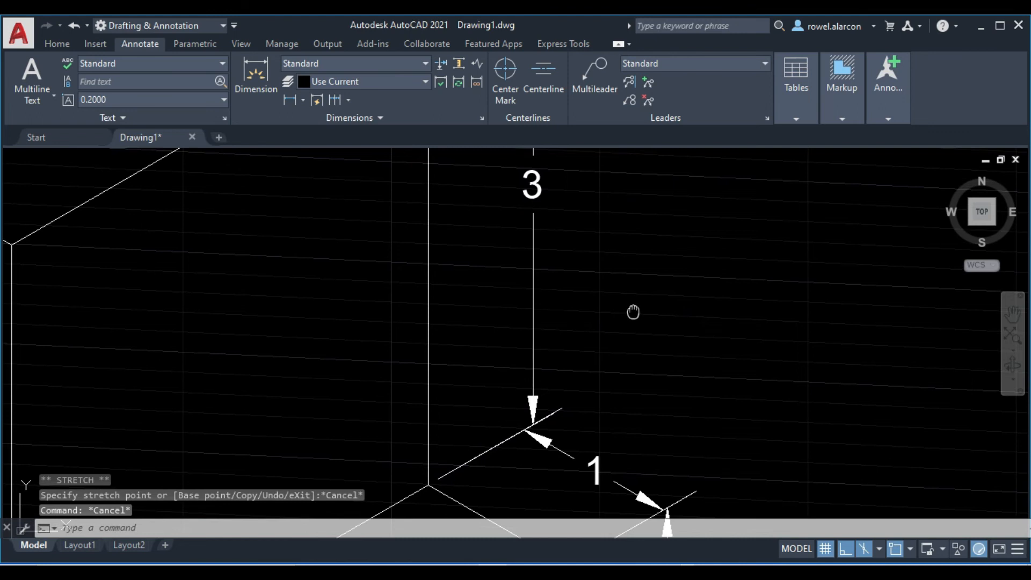
Step: Move the dimension of the upper block's right vertical edge about 0.06 toward the block along the 150° axis
{"action": "scroll", "coordinate": [632, 311], "scroll_direction": "down", "scroll_amount": 2}
{"action": "left_click", "coordinate": [569, 239]}
{"action": "left_click", "coordinate": [571, 234]}
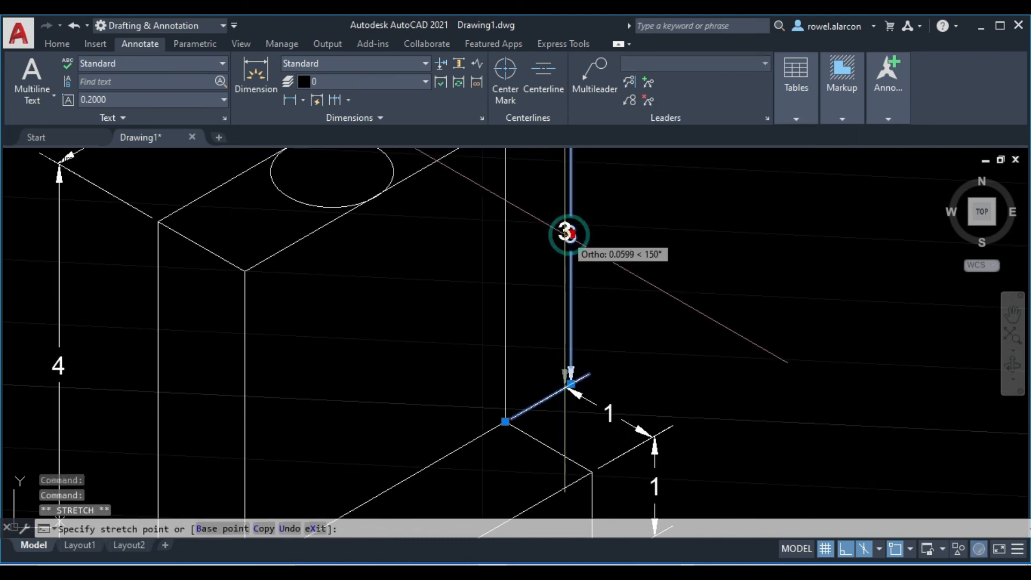
{"action": "left_click", "coordinate": [565, 236]}
{"action": "key", "text": "Escape"}
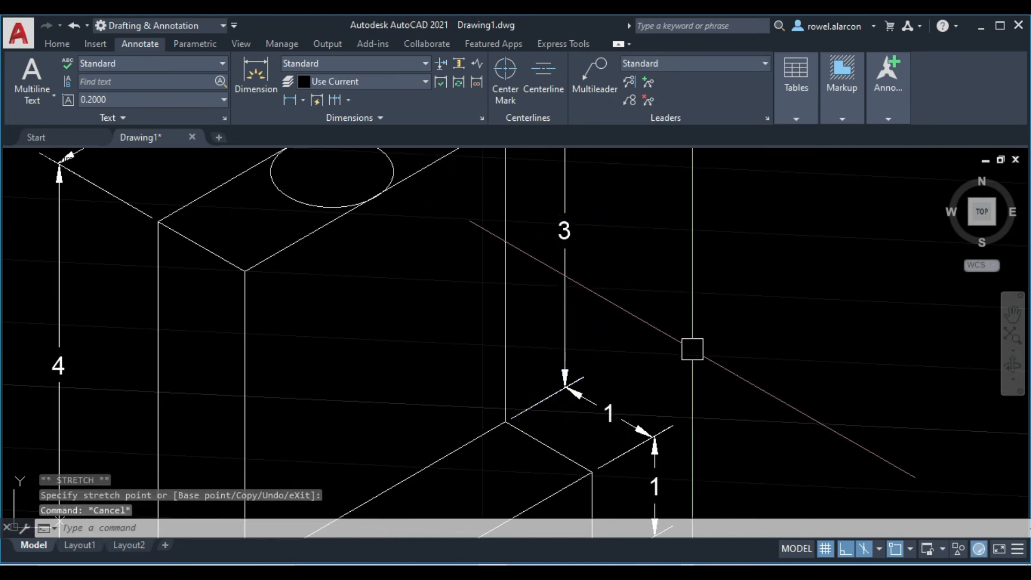
Step: Move the dimension of the lower step's short vertical edge about 0.06 toward the block along the 150° axis
{"action": "middle_click_drag", "start_coordinate": [752, 355], "coordinate": [738, 313]}
{"action": "left_click", "coordinate": [639, 439]}
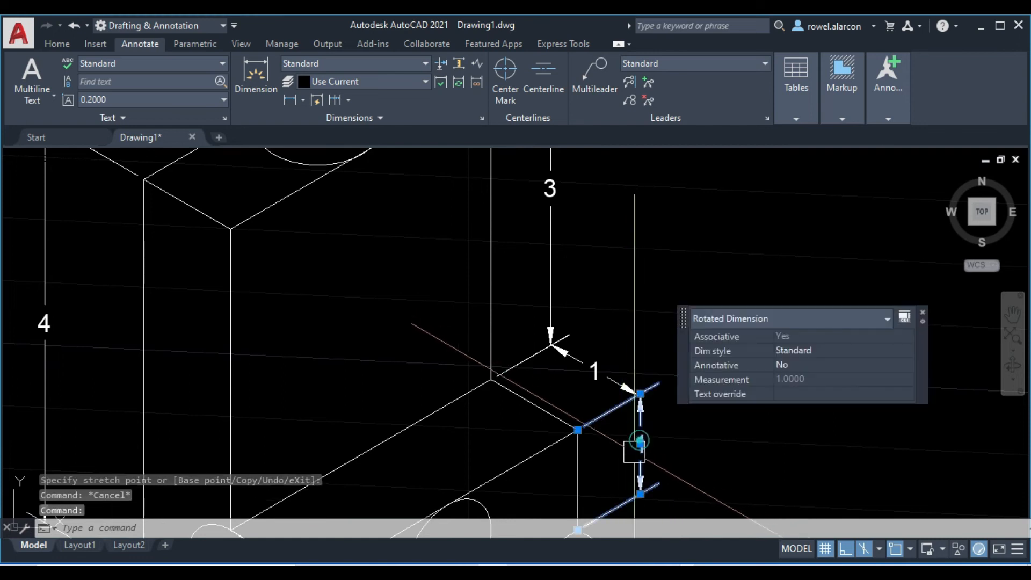
{"action": "key", "text": "Escape"}
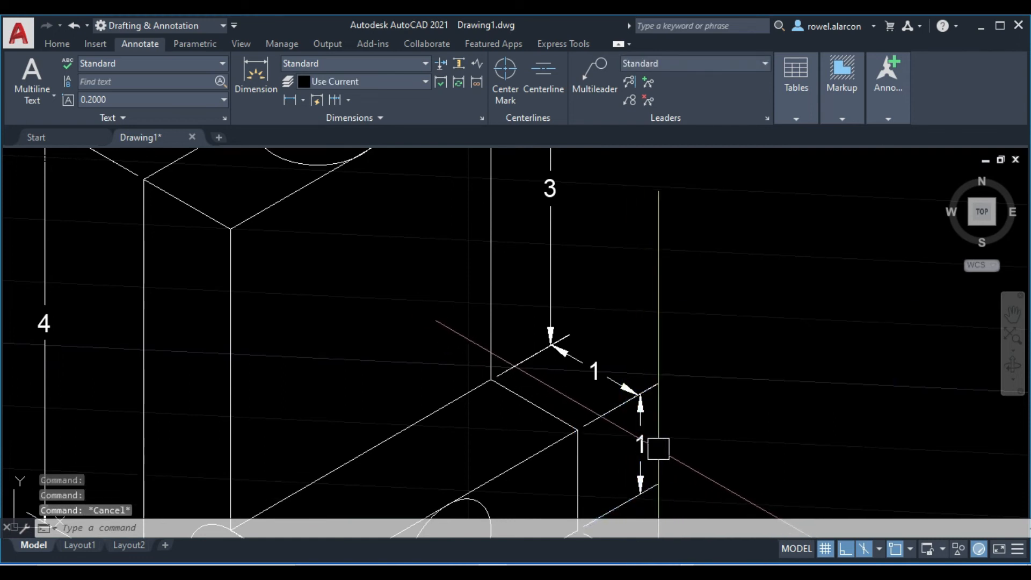
{"action": "key", "text": "Escape"}
{"action": "left_click", "coordinate": [641, 443]}
{"action": "left_click", "coordinate": [640, 444]}
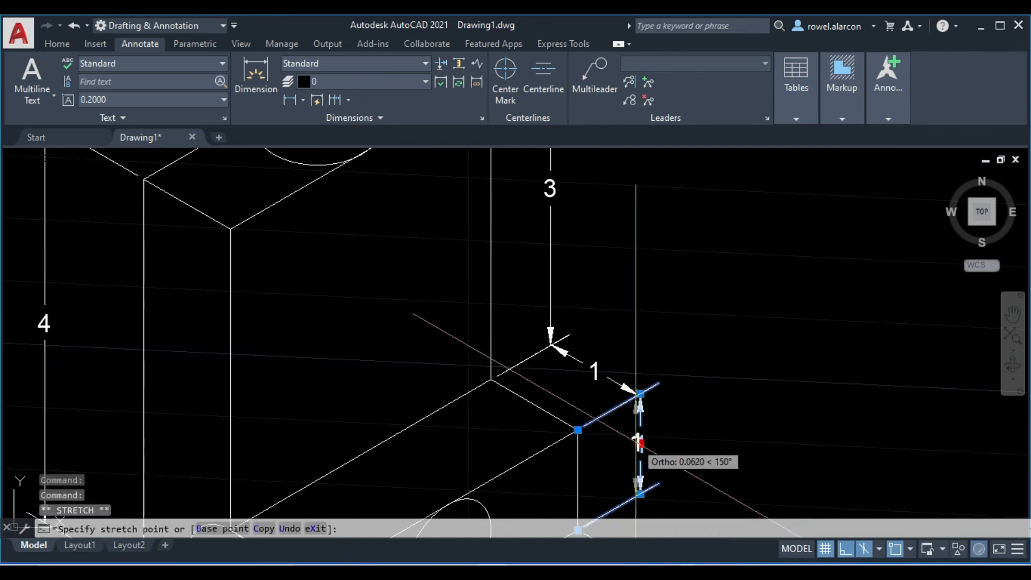
{"action": "left_click", "coordinate": [639, 440]}
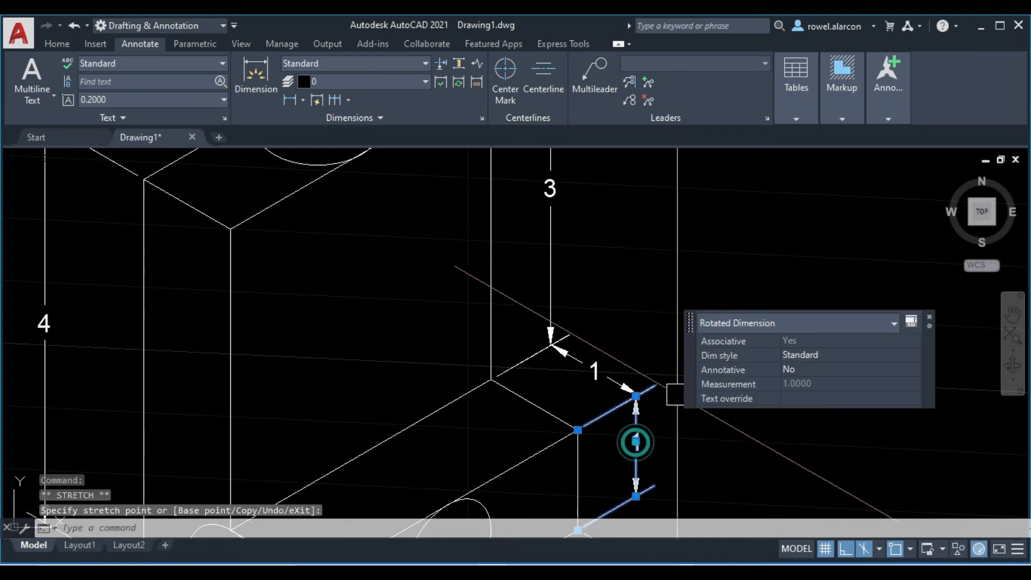
{"action": "key", "text": "Escape"}
Step: Try to move the top face's short-edge dimension closer to the block, and undo the move
{"action": "middle_click_drag", "start_coordinate": [645, 264], "coordinate": [693, 380]}
{"action": "scroll", "coordinate": [702, 308], "scroll_direction": "down", "scroll_amount": 2}
{"action": "left_click", "coordinate": [621, 239]}
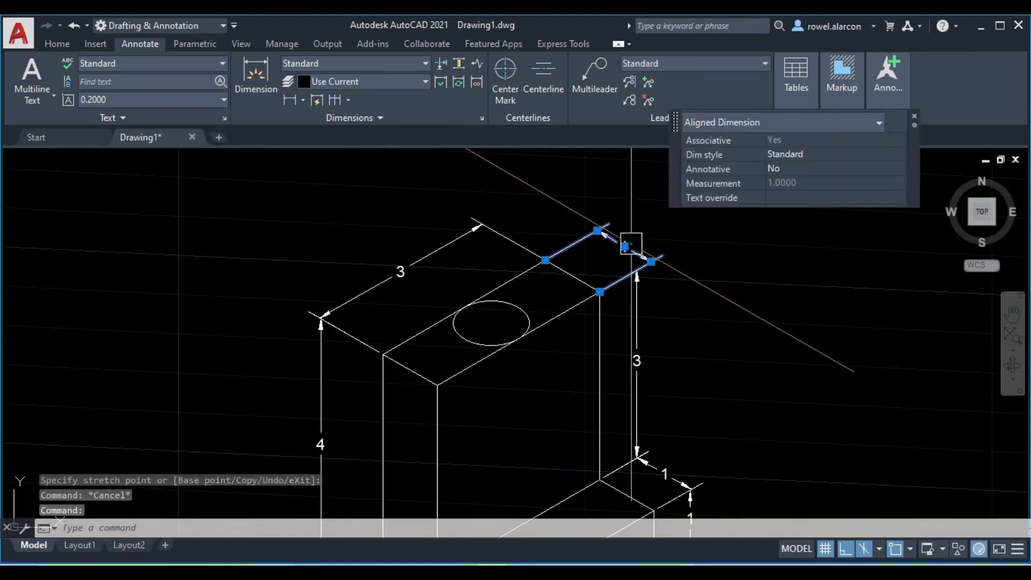
{"action": "left_click", "coordinate": [624, 245]}
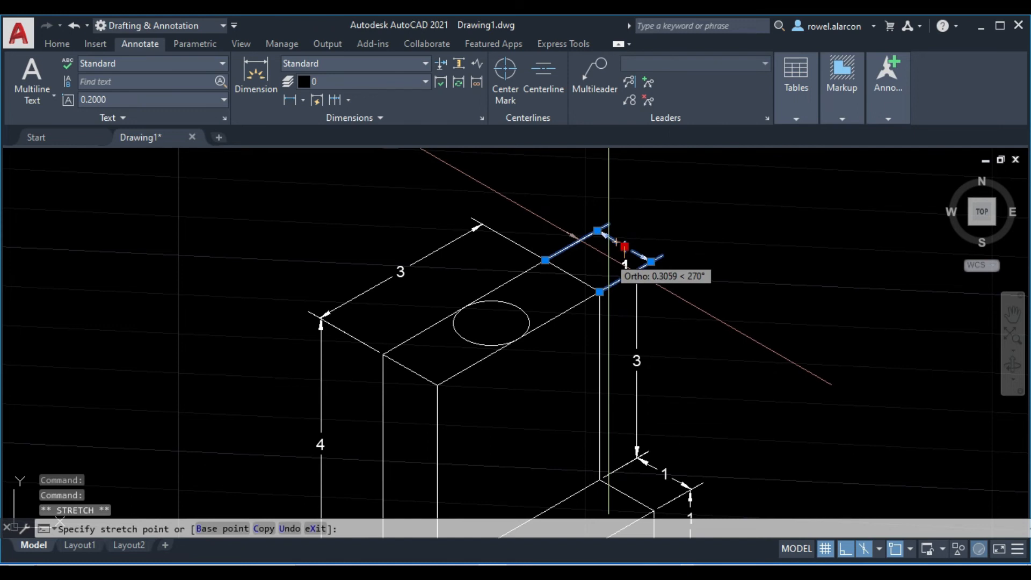
{"action": "left_click", "coordinate": [618, 247]}
{"action": "key", "text": "Escape"}
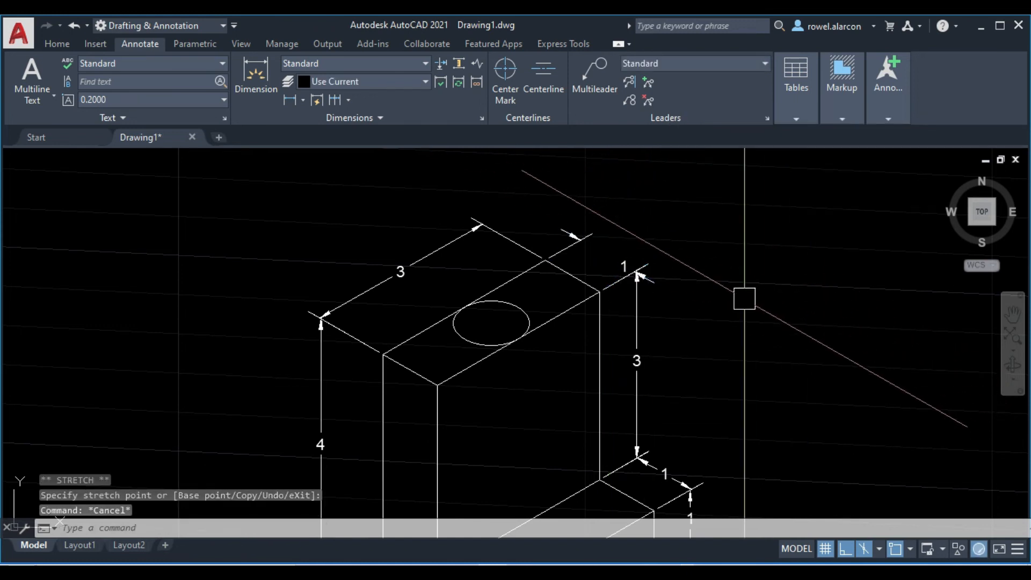
{"action": "key", "text": "Escape"}
{"action": "left_click", "coordinate": [618, 239]}
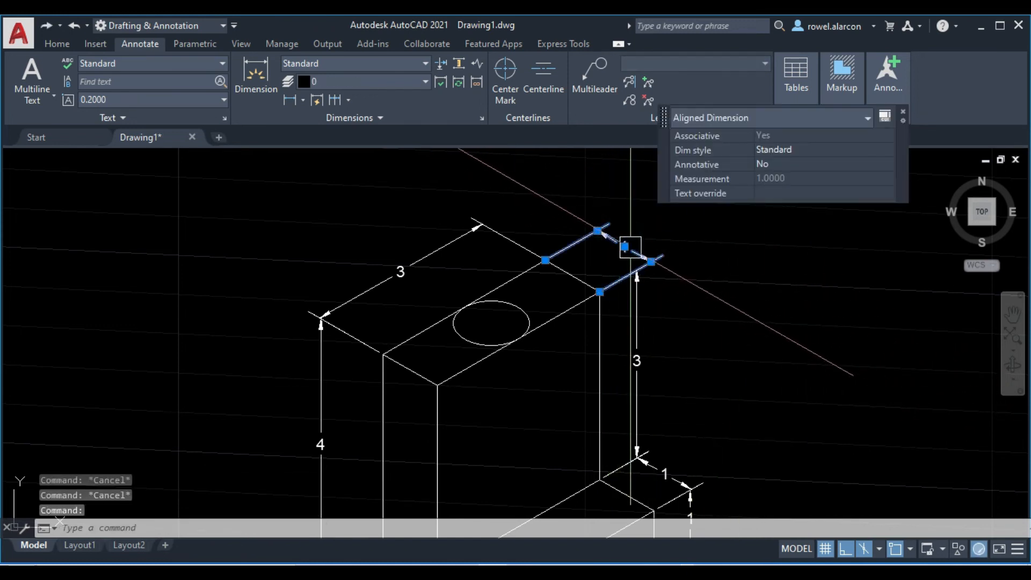
{"action": "left_click", "coordinate": [625, 246]}
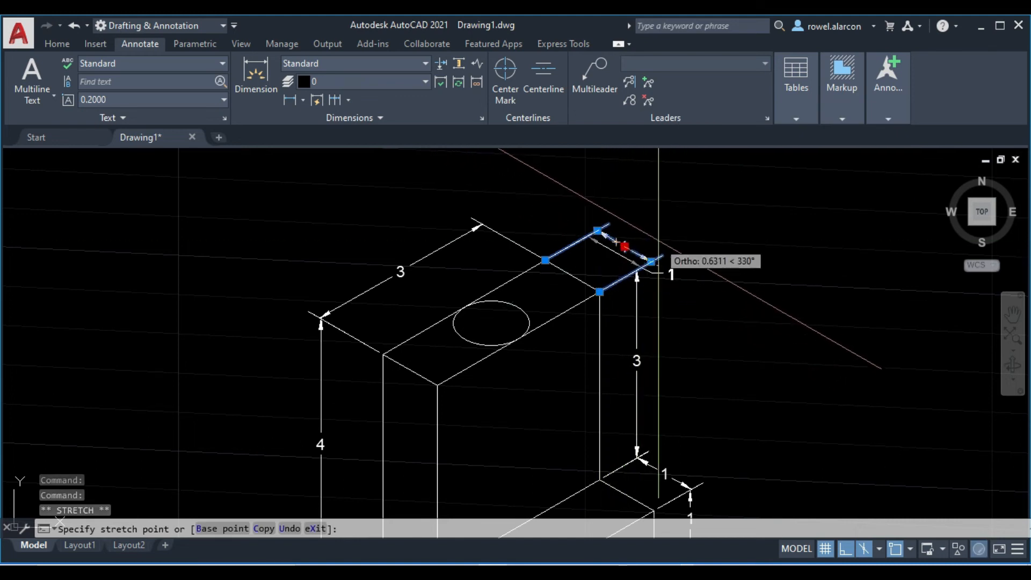
{"action": "key", "text": "Escape"}
Step: Switch to the top isoplane and move the top face's short-edge dimension toward the block, in line with the vertical dimension's upper arrowhead
{"action": "scroll", "coordinate": [670, 260], "scroll_direction": "up", "scroll_amount": 6}
{"action": "left_click", "coordinate": [400, 278]}
{"action": "left_click", "coordinate": [397, 282]}
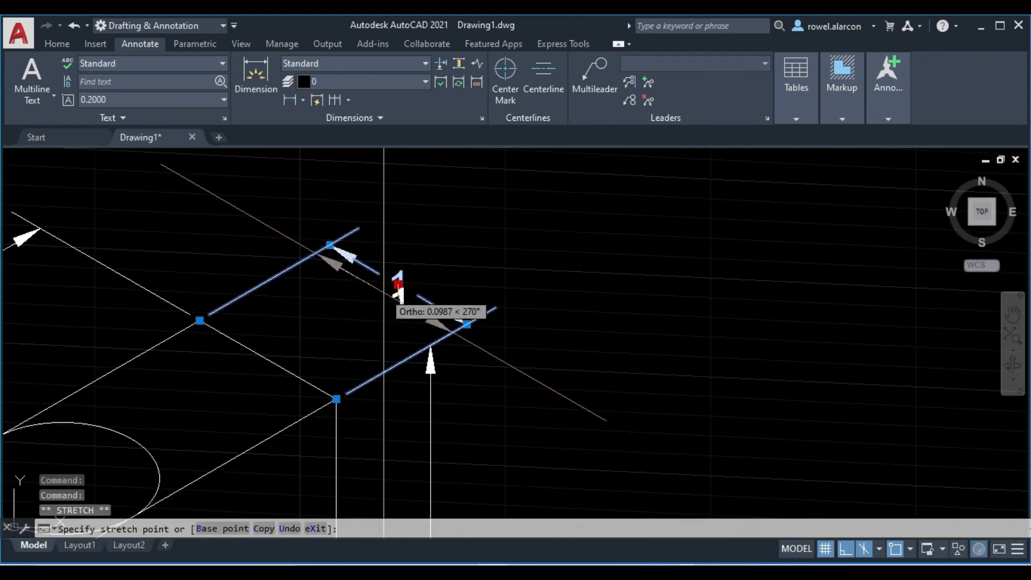
{"action": "left_click", "coordinate": [863, 548]}
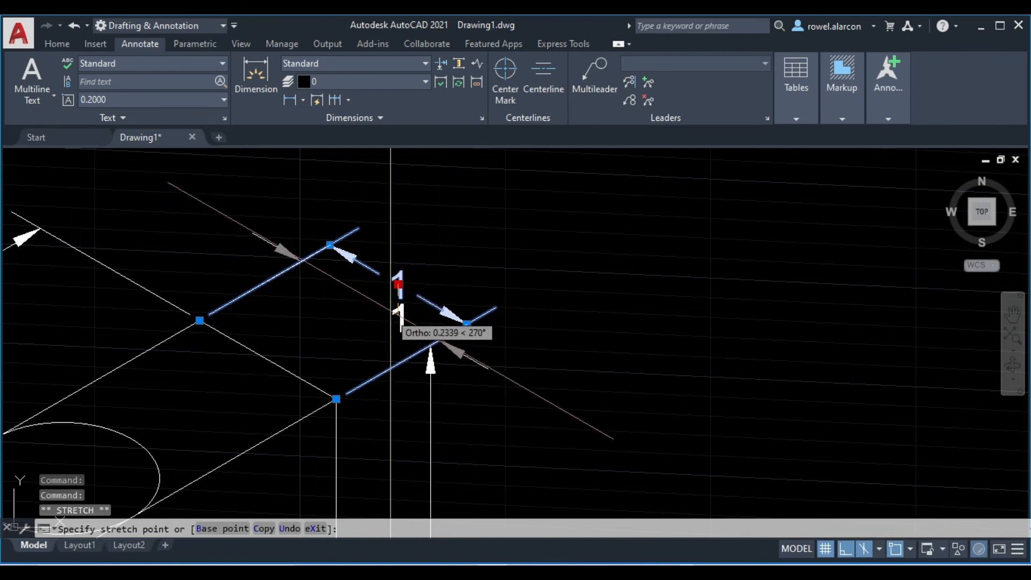
{"action": "key", "text": "F5"}
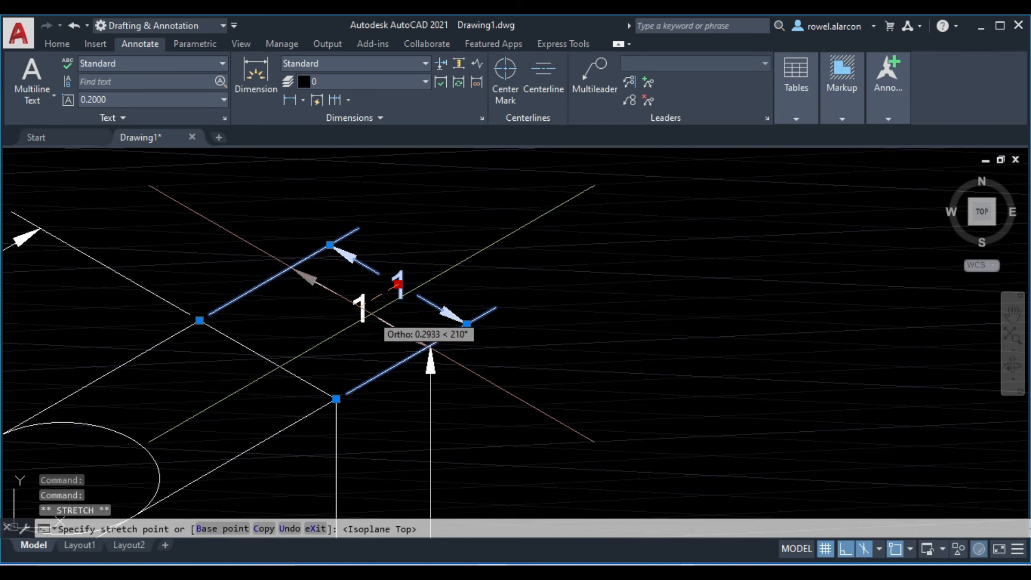
{"action": "left_click", "coordinate": [369, 310]}
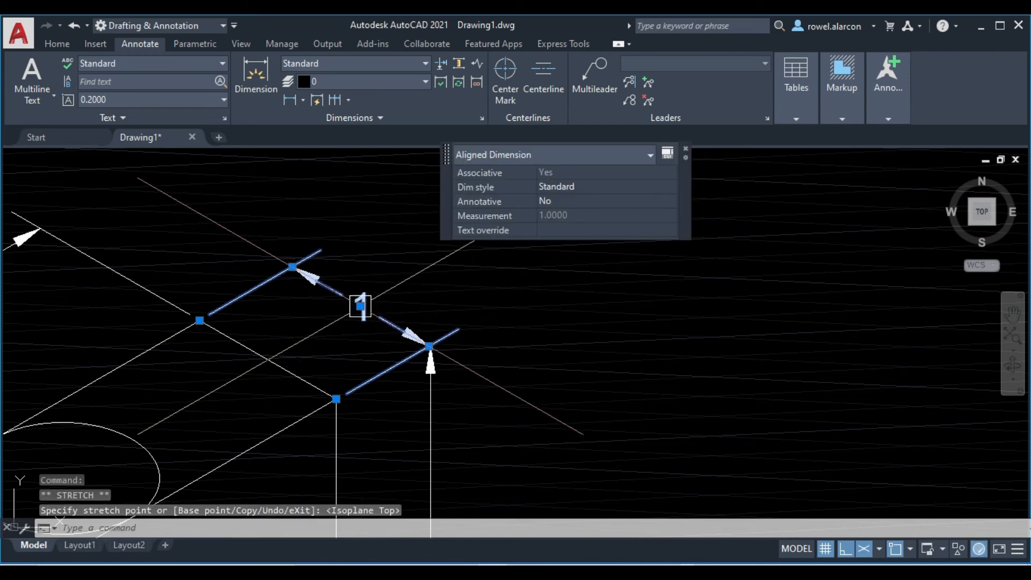
{"action": "left_click", "coordinate": [360, 307]}
{"action": "left_click", "coordinate": [357, 308]}
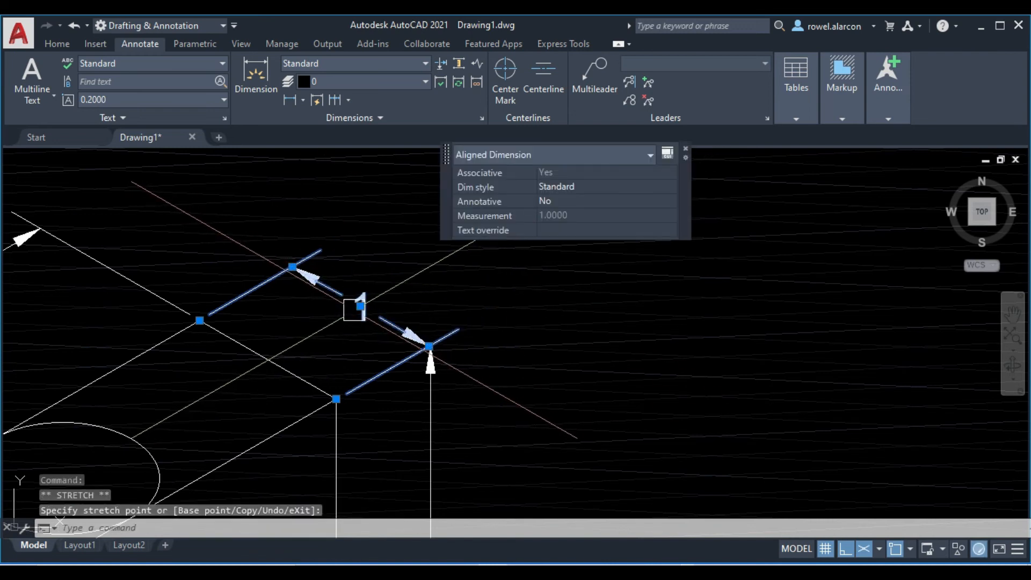
{"action": "key", "text": "Escape"}
{"action": "scroll", "coordinate": [546, 359], "scroll_direction": "down", "scroll_amount": 3}
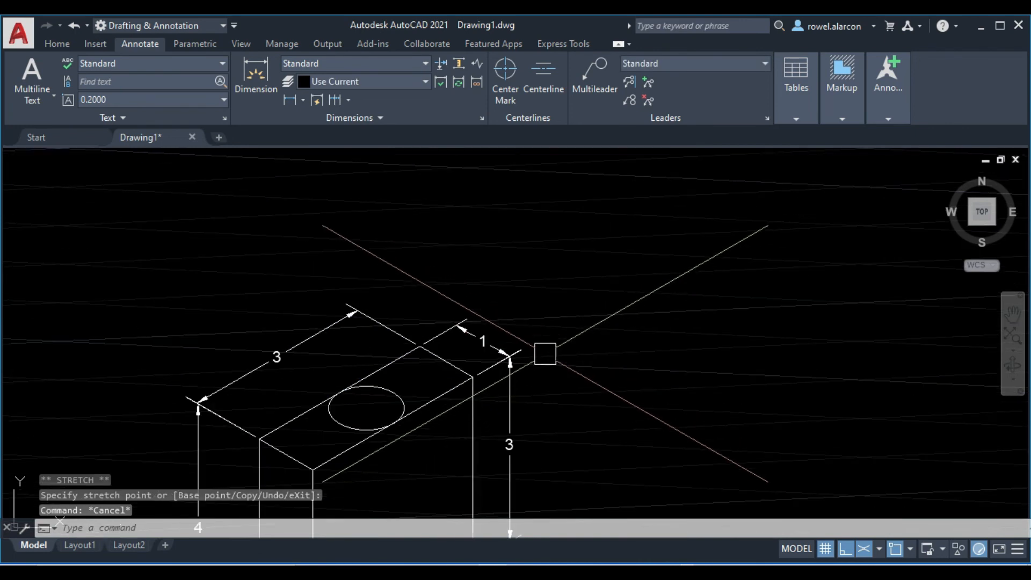
Step: Move the top face's long-edge dimension about 0.05 outward along the 150° axis, in line with the left height dimension's upper arrowhead
{"action": "middle_click_drag", "start_coordinate": [546, 352], "coordinate": [603, 274]}
{"action": "left_click", "coordinate": [340, 268]}
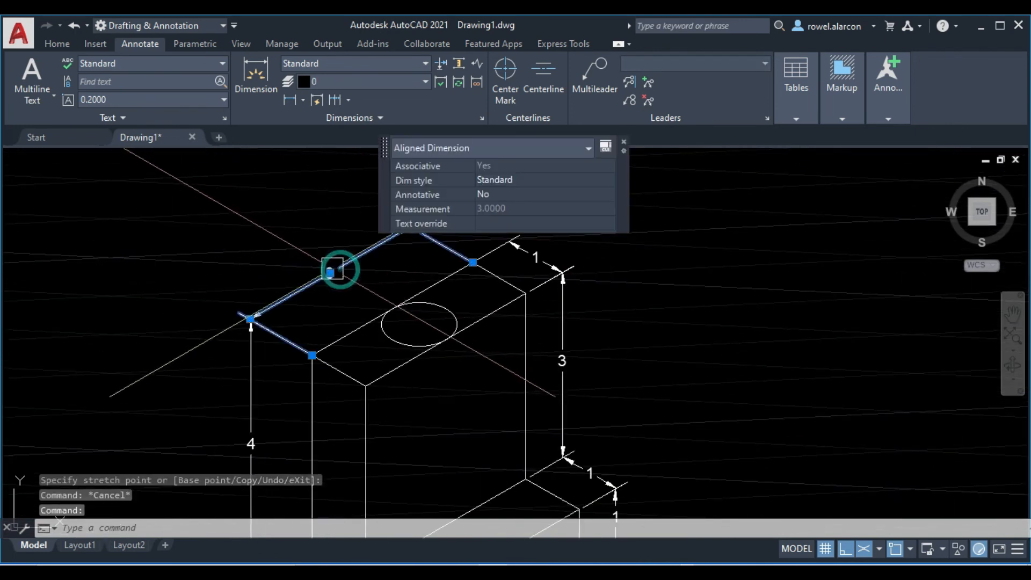
{"action": "left_click", "coordinate": [330, 271]}
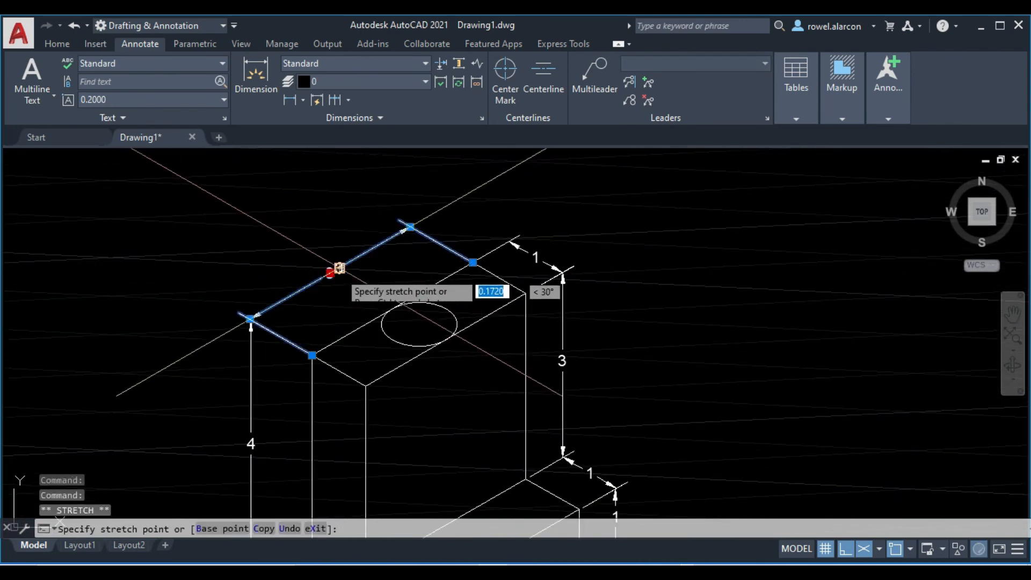
{"action": "scroll", "coordinate": [339, 268], "scroll_direction": "up", "scroll_amount": 2}
{"action": "key", "text": "Escape"}
{"action": "key", "text": "Escape"}
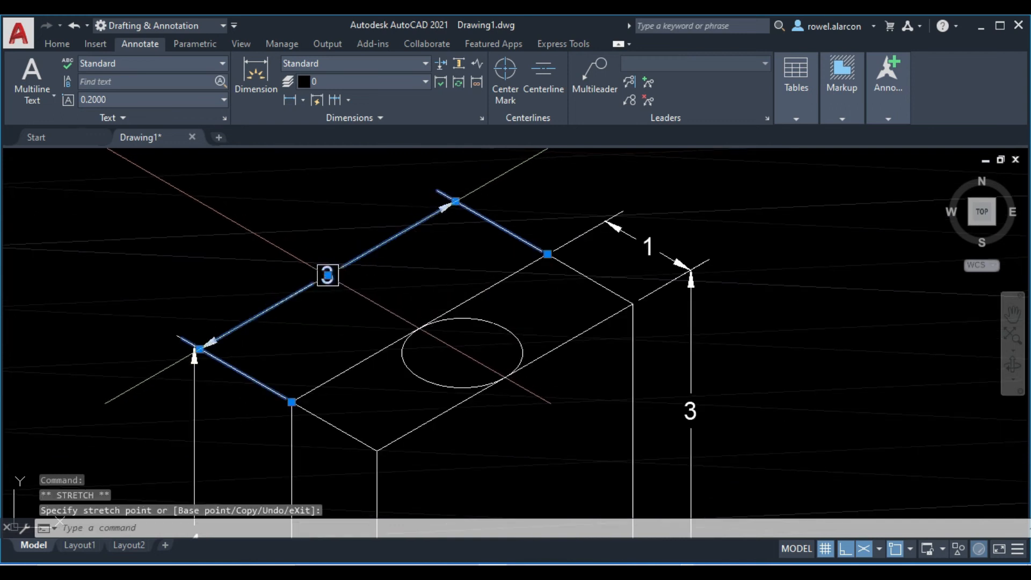
{"action": "left_click", "coordinate": [327, 274]}
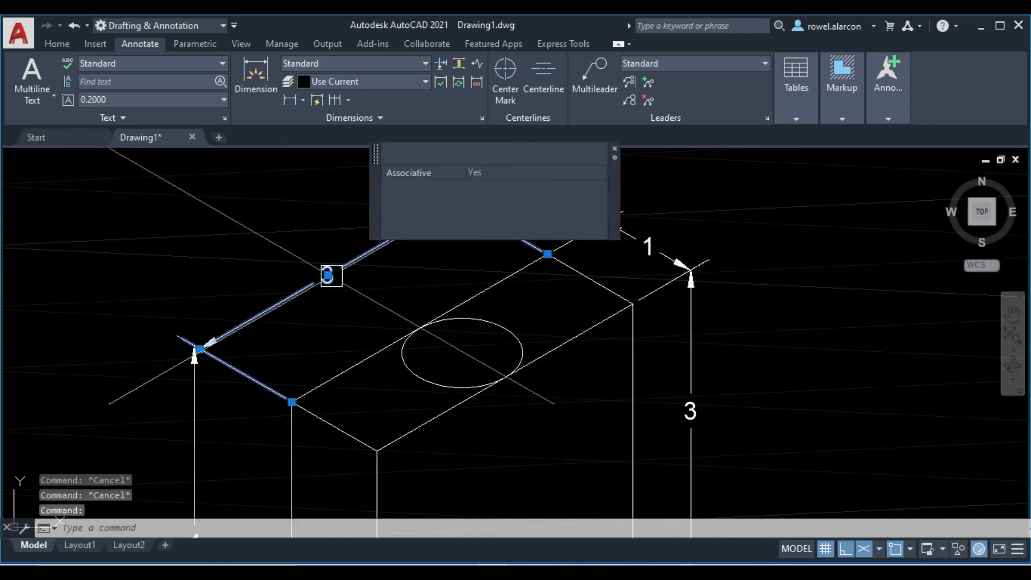
{"action": "left_click", "coordinate": [327, 275]}
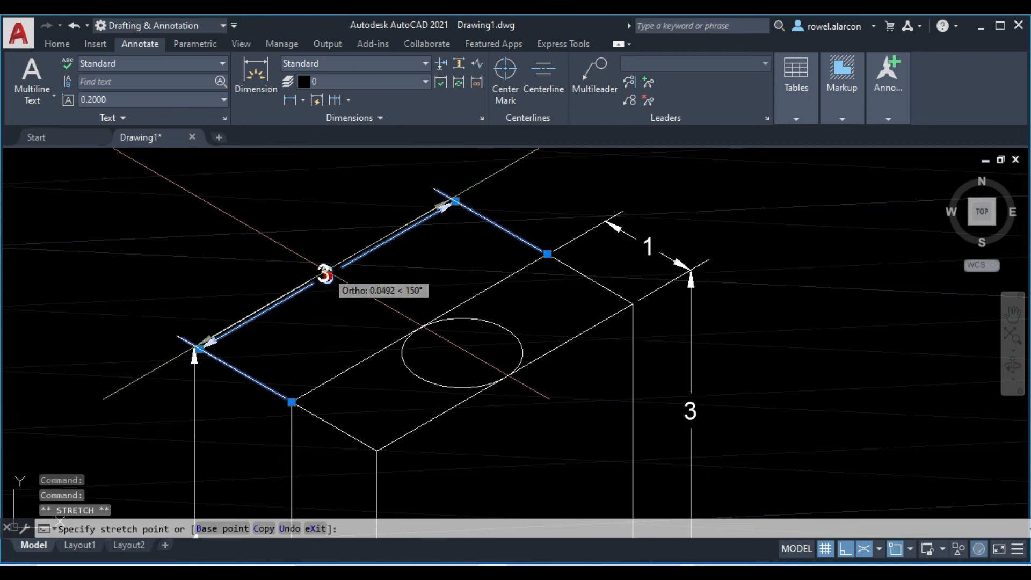
{"action": "key", "text": "Escape"}
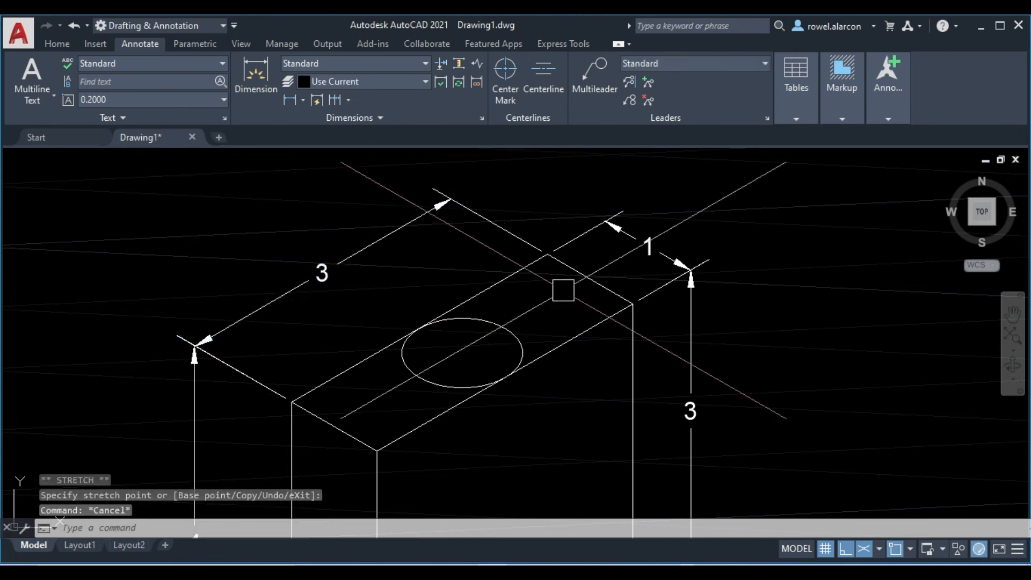
Step: Review the dimension placement on the whole block beside the reference image
{"action": "scroll", "coordinate": [698, 314], "scroll_direction": "down", "scroll_amount": 2}
{"action": "middle_click_drag", "start_coordinate": [727, 320], "coordinate": [719, 283]}
{"action": "scroll", "coordinate": [719, 283], "scroll_direction": "down", "scroll_amount": 3}
{"action": "scroll", "coordinate": [768, 269], "scroll_direction": "up", "scroll_amount": 1}
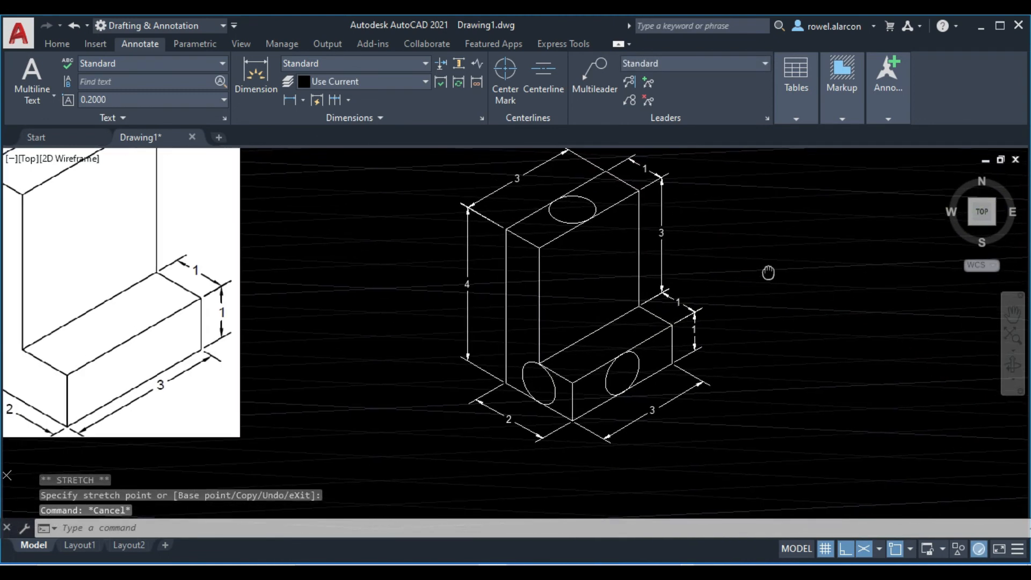
{"action": "scroll", "coordinate": [631, 242], "scroll_direction": "up", "scroll_amount": 4}
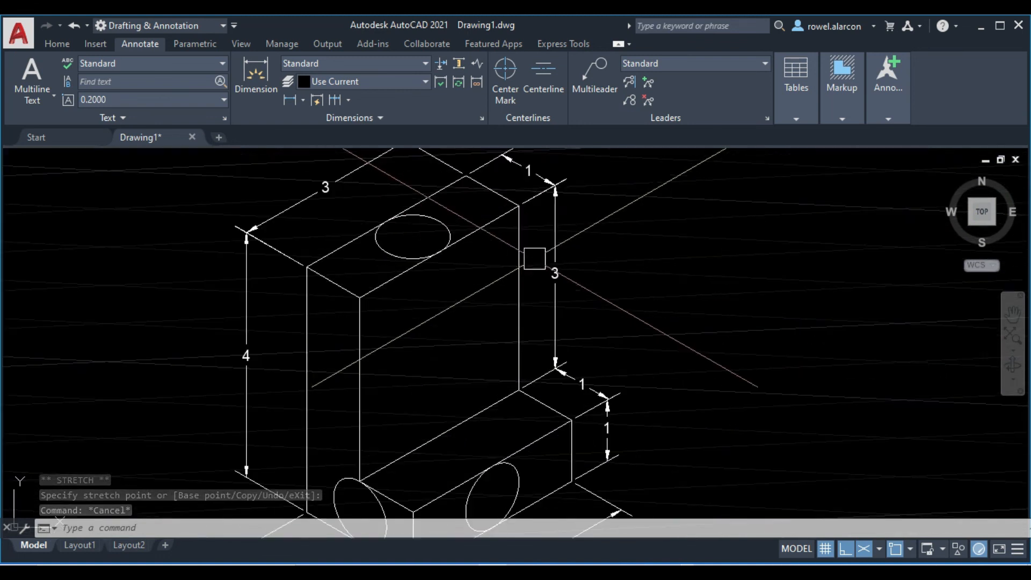
{"action": "scroll", "coordinate": [484, 284], "scroll_direction": "up", "scroll_amount": 2}
{"action": "mouse_move", "coordinate": [672, 352]}
{"action": "middle_mouse_down"}
{"action": "mouse_move", "coordinate": [636, 398]}
{"action": "mouse_move", "coordinate": [599, 385]}
{"action": "middle_mouse_up"}
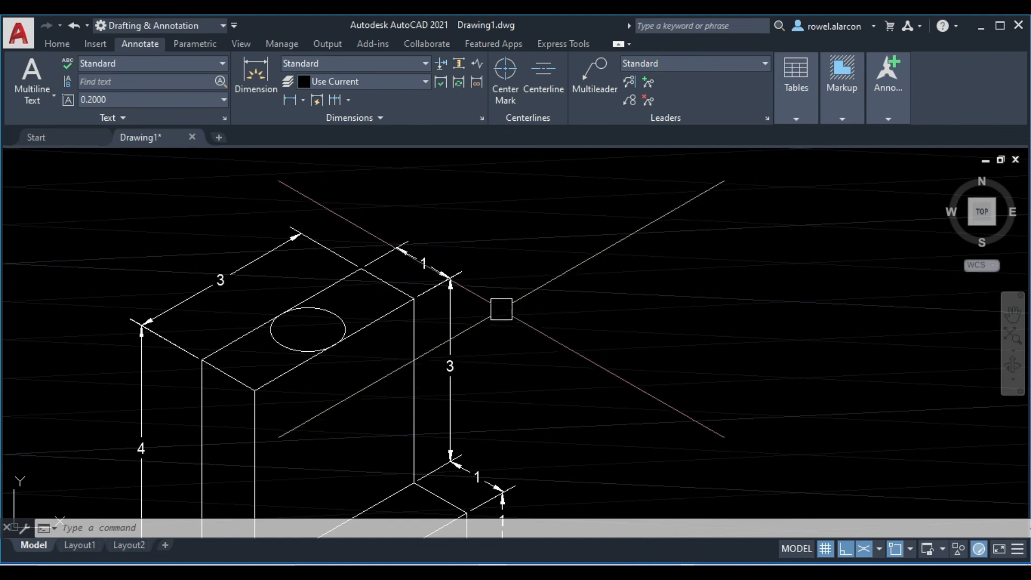
Step: Start a multileader with its arrowhead on the top face's circle and its landing about 2.4 straight up, using the left isoplane
{"action": "left_click", "coordinate": [589, 102]}
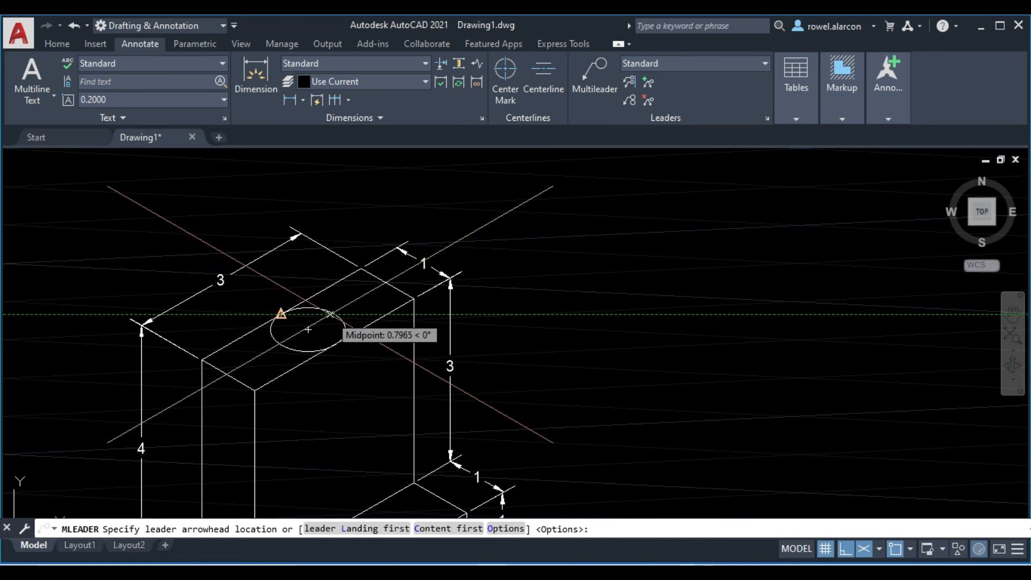
{"action": "left_click", "coordinate": [333, 314]}
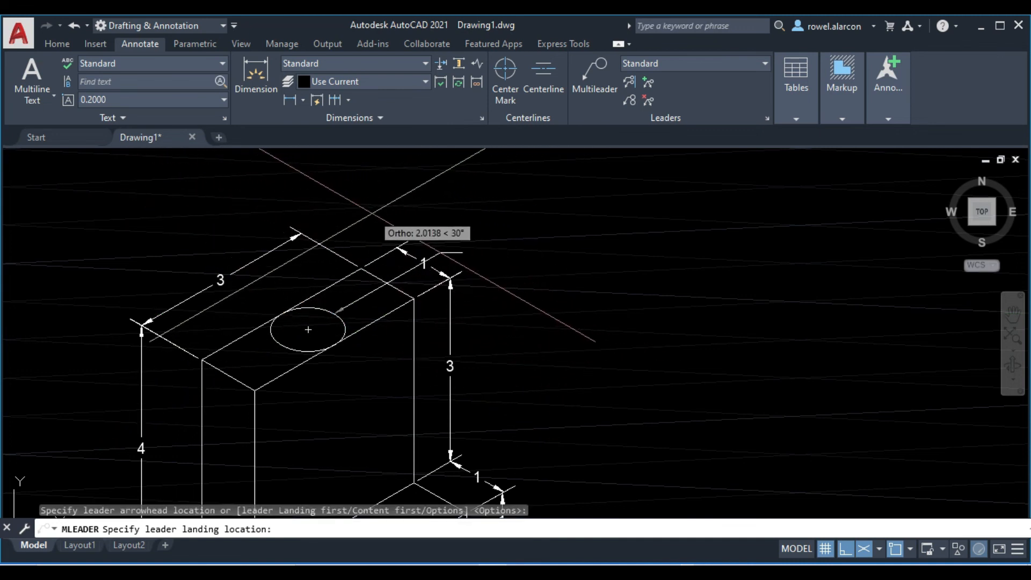
{"action": "key", "text": "F5"}
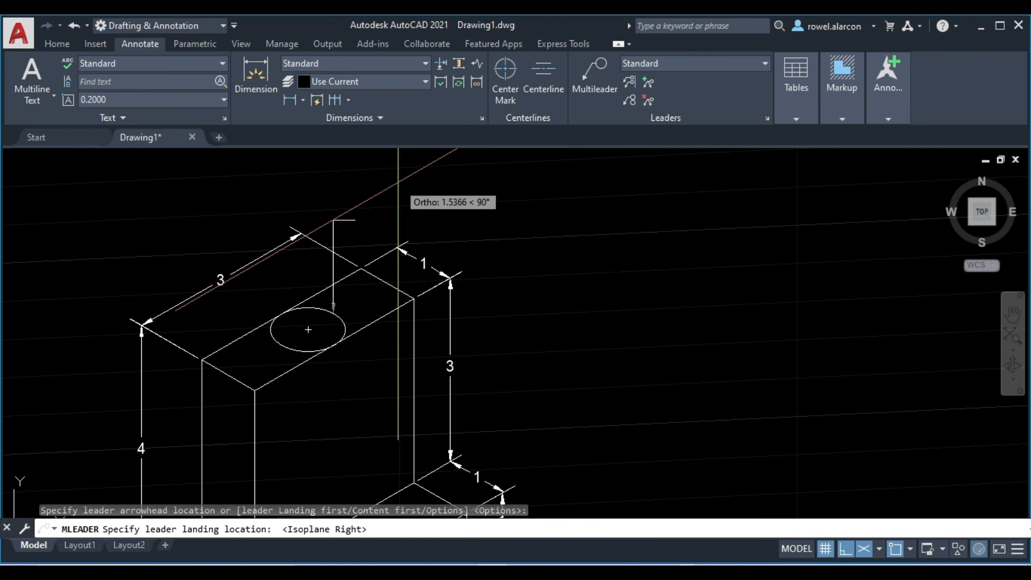
{"action": "key", "text": "F5"}
{"action": "scroll", "coordinate": [447, 232], "scroll_direction": "down", "scroll_amount": 3}
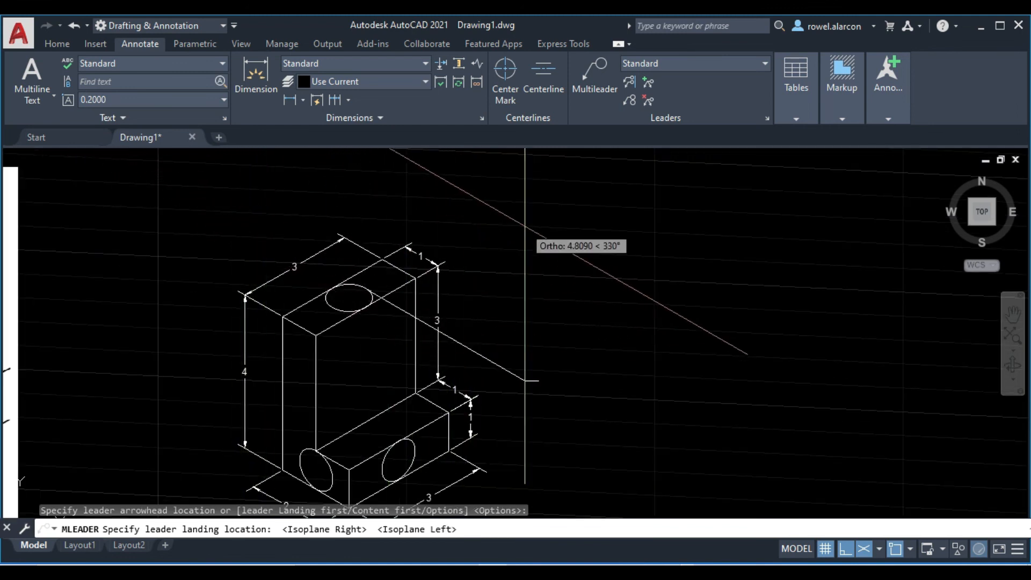
{"action": "middle_click_drag", "start_coordinate": [485, 234], "coordinate": [492, 314]}
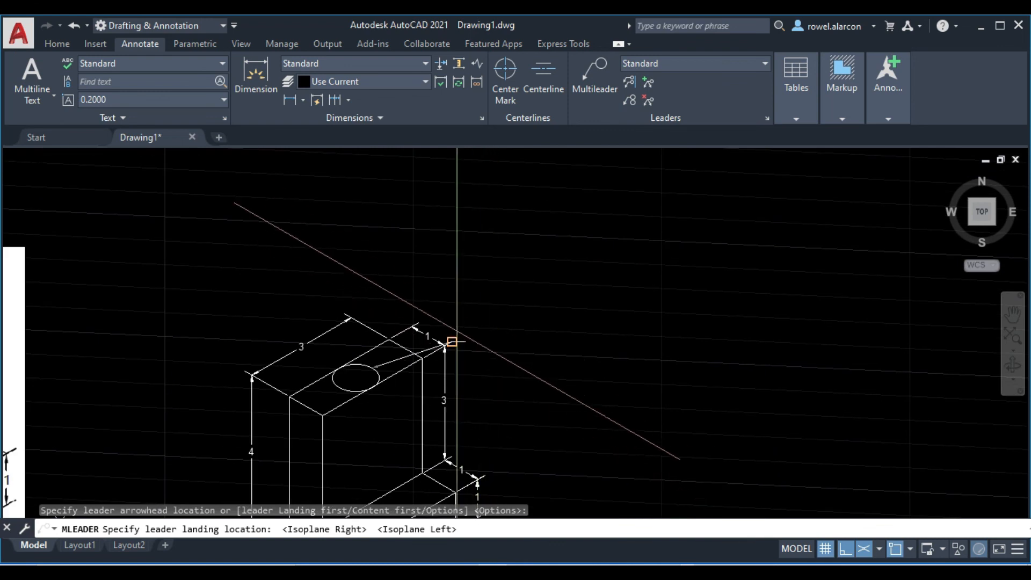
{"action": "key", "text": "F5"}
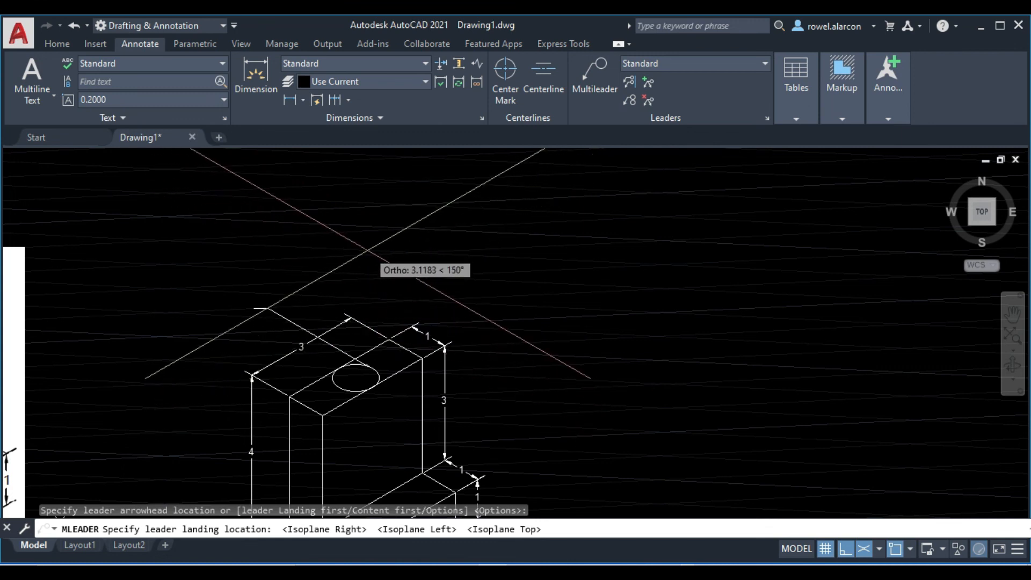
{"action": "key", "text": "F5"}
{"action": "scroll", "coordinate": [429, 260], "scroll_direction": "up", "scroll_amount": 2}
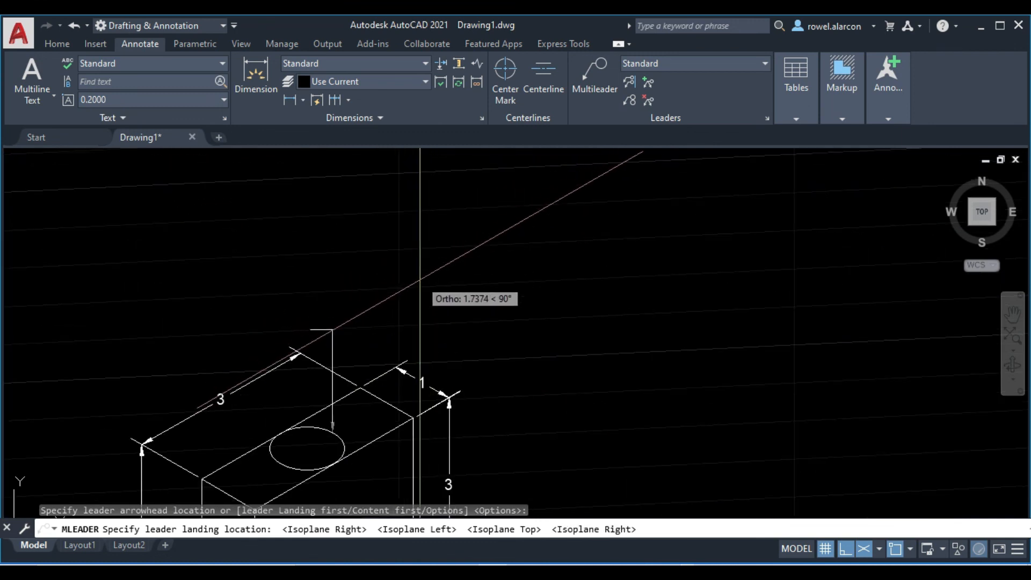
{"action": "key", "text": "F5"}
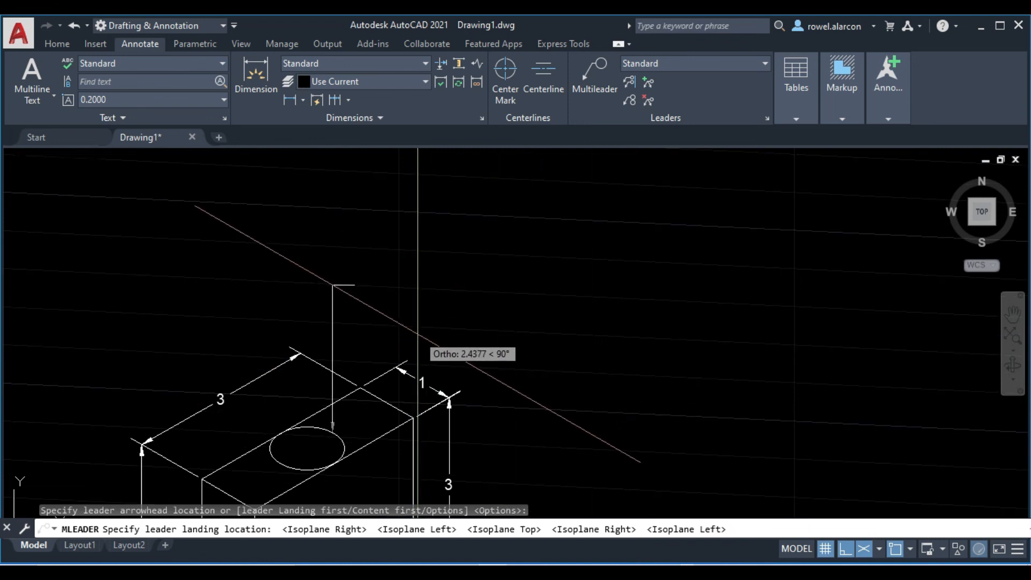
{"action": "left_click", "coordinate": [441, 281]}
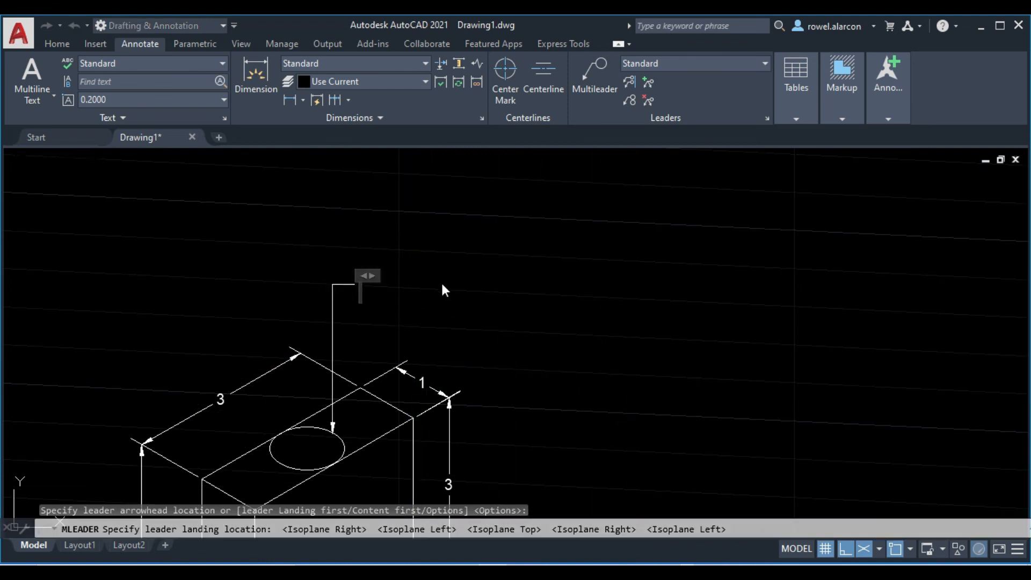
Step: Enter "radius = 0.5" as the multileader's text and finish the label
{"action": "type", "text": "radius"}
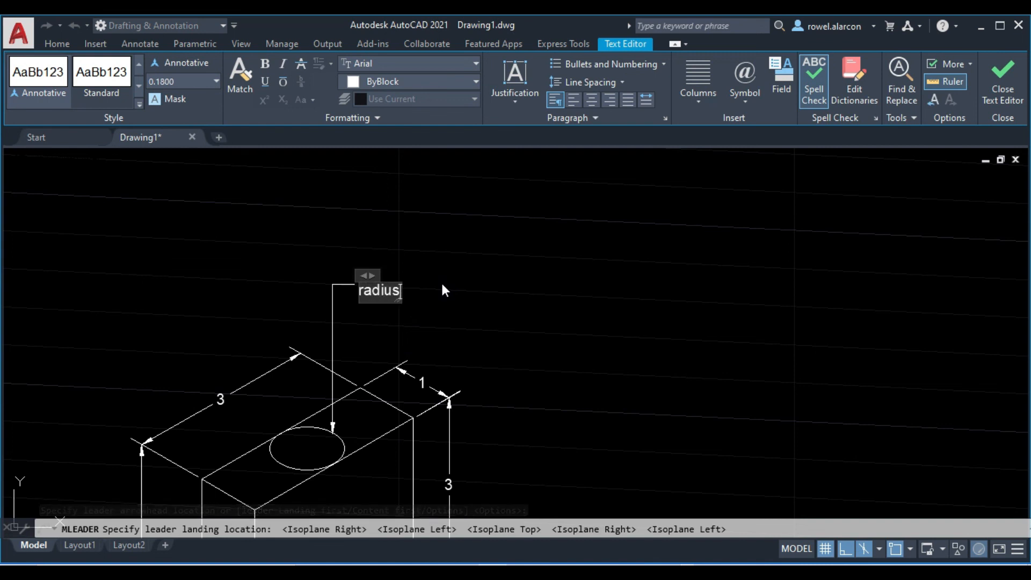
{"action": "type", "text": " = 0.5"}
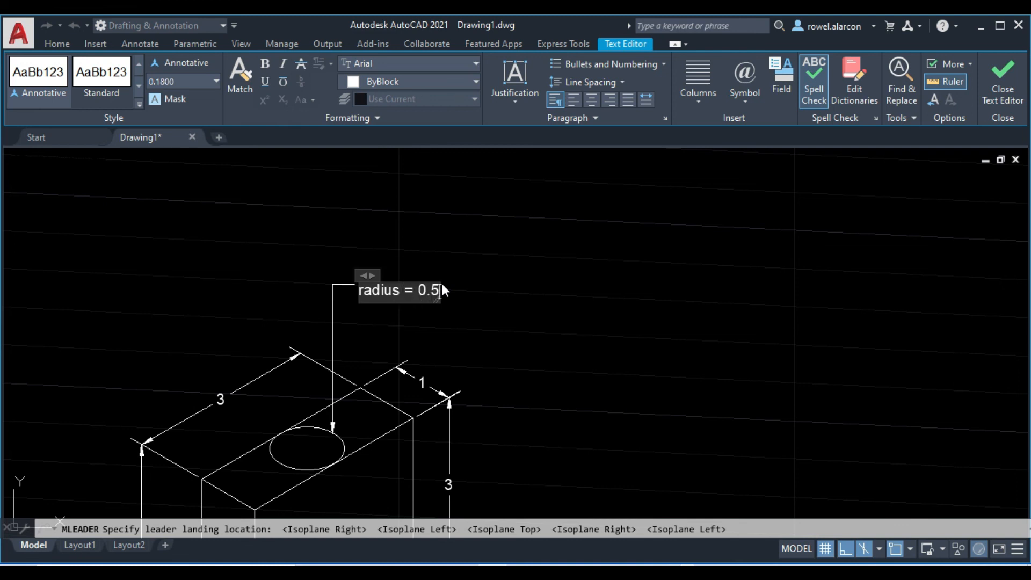
{"action": "left_click", "coordinate": [562, 335]}
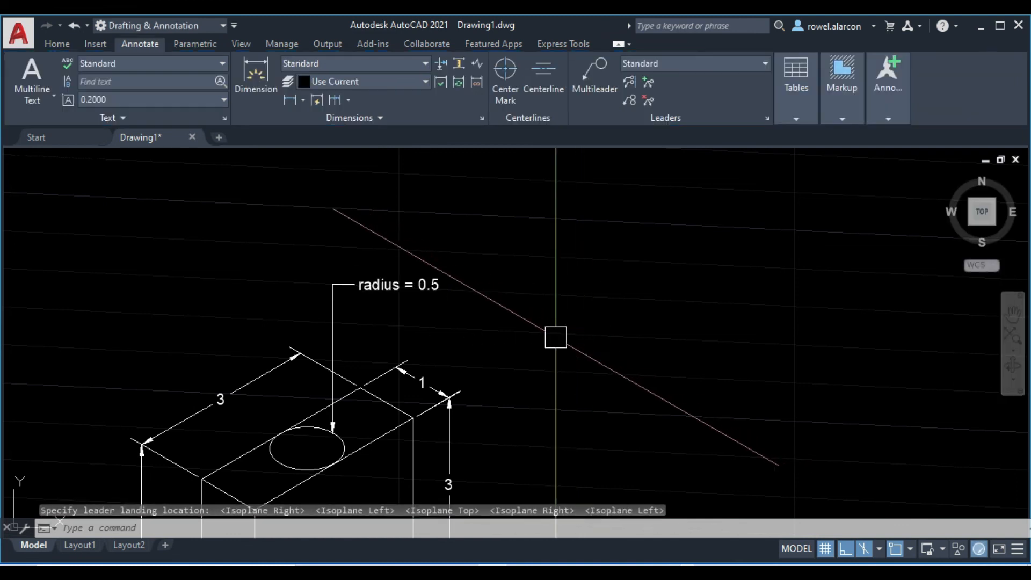
Step: Shorten the top circle's leader slightly by moving its radius label straight down toward the block
{"action": "scroll", "coordinate": [555, 338], "scroll_direction": "down", "scroll_amount": 4}
{"action": "mouse_move", "coordinate": [585, 355]}
{"action": "middle_mouse_down"}
{"action": "mouse_move", "coordinate": [557, 247]}
{"action": "mouse_move", "coordinate": [599, 352]}
{"action": "middle_mouse_up"}
{"action": "scroll", "coordinate": [557, 248], "scroll_direction": "up", "scroll_amount": 4}
{"action": "scroll", "coordinate": [598, 351], "scroll_direction": "down", "scroll_amount": 2}
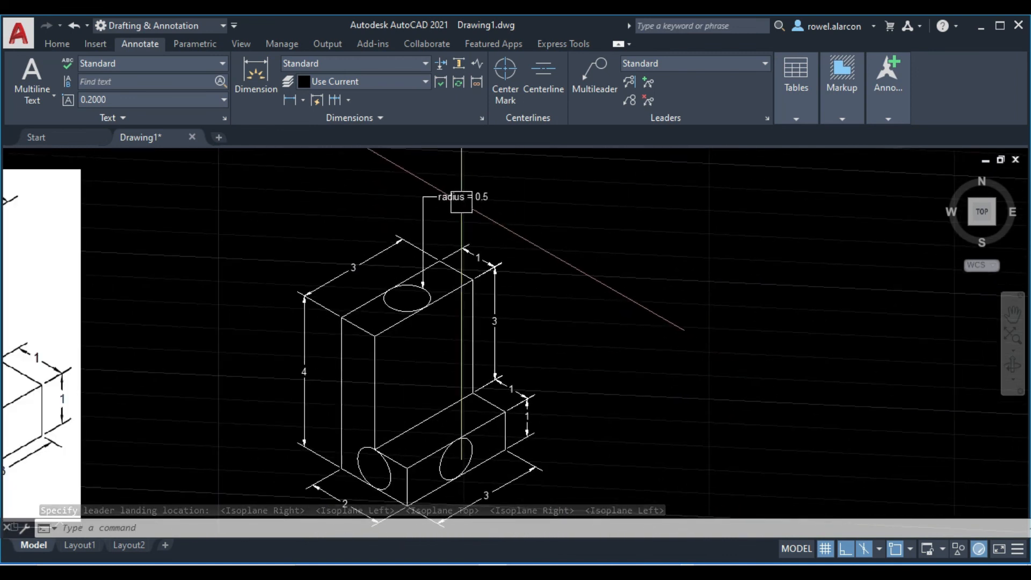
{"action": "left_click", "coordinate": [439, 194]}
{"action": "left_click", "coordinate": [439, 194]}
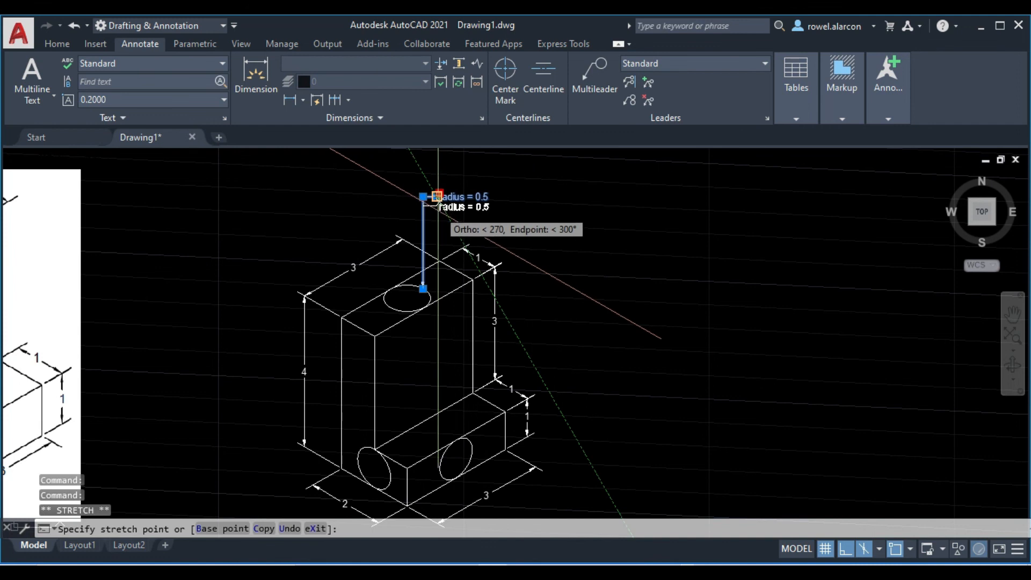
{"action": "left_click", "coordinate": [439, 204]}
{"action": "key", "text": "Escape"}
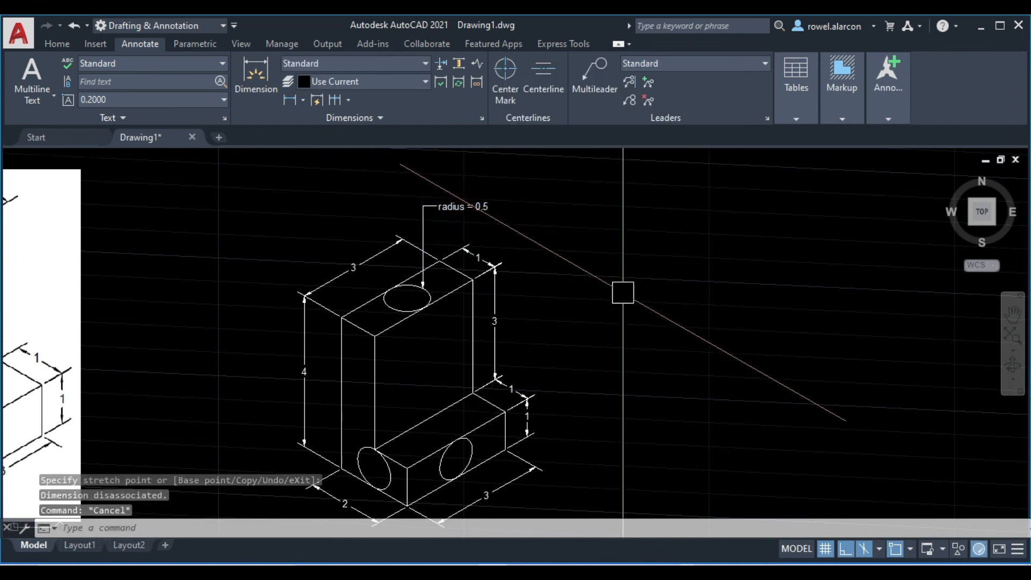
{"action": "scroll", "coordinate": [720, 359], "scroll_direction": "down", "scroll_amount": 2}
{"action": "scroll", "coordinate": [650, 336], "scroll_direction": "up", "scroll_amount": 5}
{"action": "scroll", "coordinate": [589, 324], "scroll_direction": "down", "scroll_amount": 4}
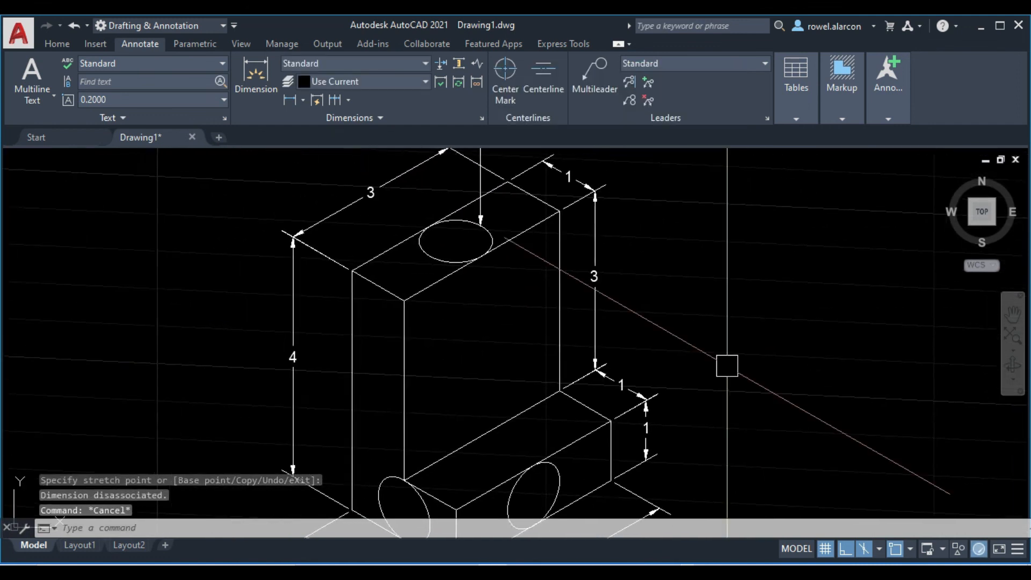
{"action": "scroll", "coordinate": [594, 284], "scroll_direction": "up", "scroll_amount": 5}
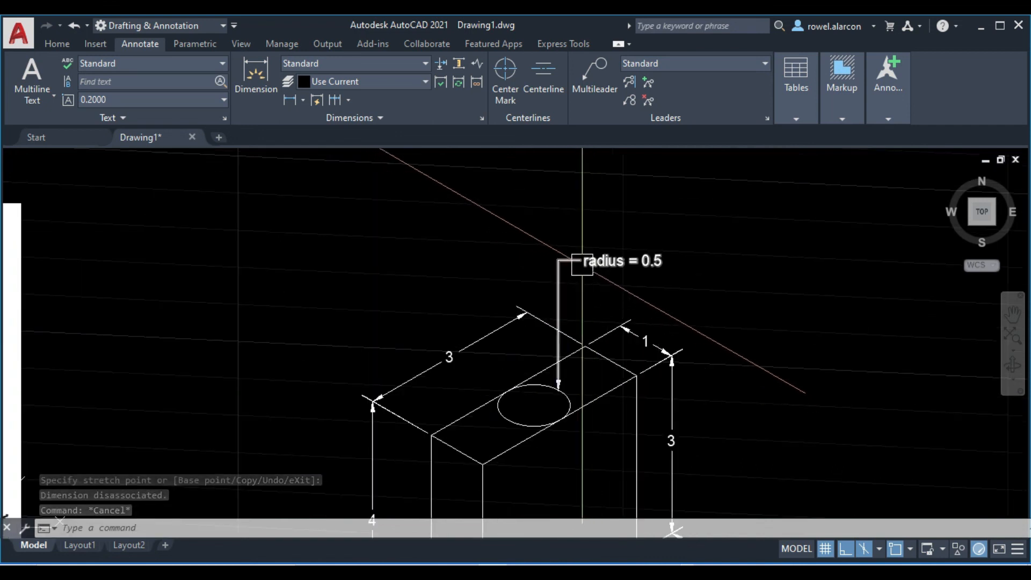
{"action": "left_click", "coordinate": [564, 268]}
{"action": "left_click", "coordinate": [558, 260]}
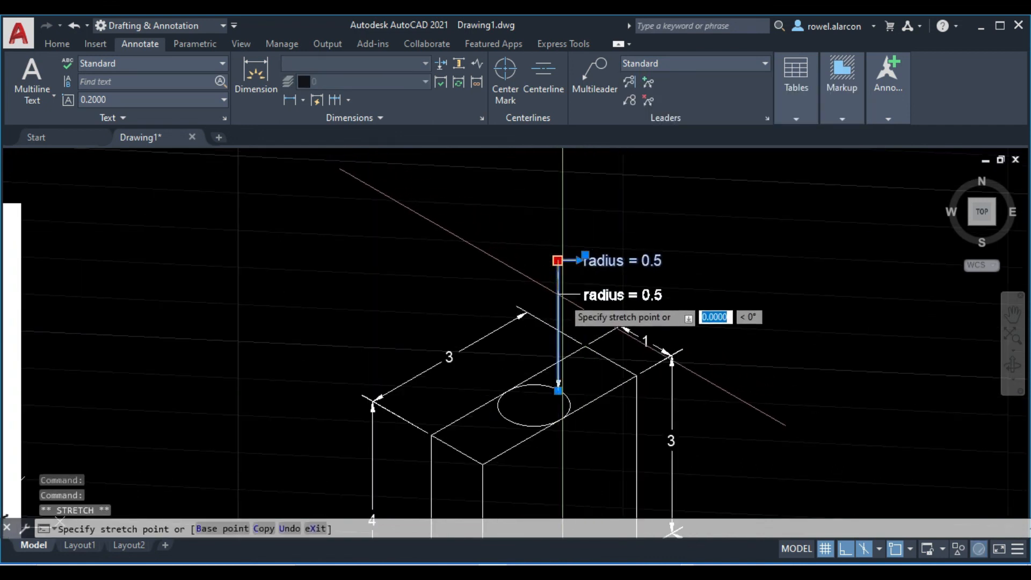
{"action": "key", "text": "Escape"}
{"action": "key", "text": "Escape"}
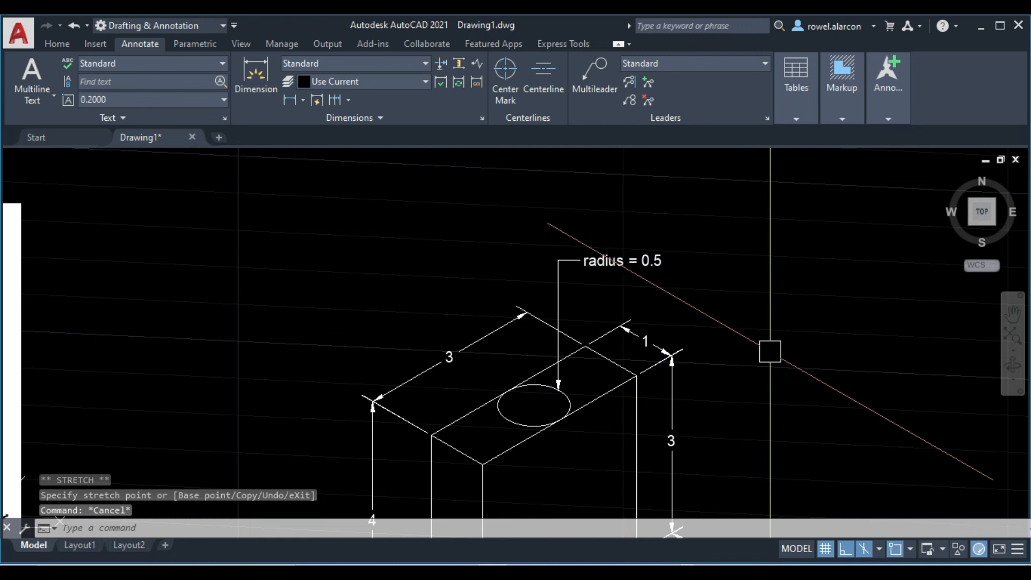
{"action": "middle_click_drag", "start_coordinate": [771, 355], "coordinate": [753, 308]}
{"action": "scroll", "coordinate": [752, 308], "scroll_direction": "down", "scroll_amount": 4}
{"action": "mouse_move", "coordinate": [812, 383]}
{"action": "middle_mouse_down"}
{"action": "mouse_move", "coordinate": [745, 333]}
{"action": "mouse_move", "coordinate": [702, 385]}
{"action": "middle_mouse_up"}
{"action": "scroll", "coordinate": [745, 334], "scroll_direction": "up", "scroll_amount": 2}
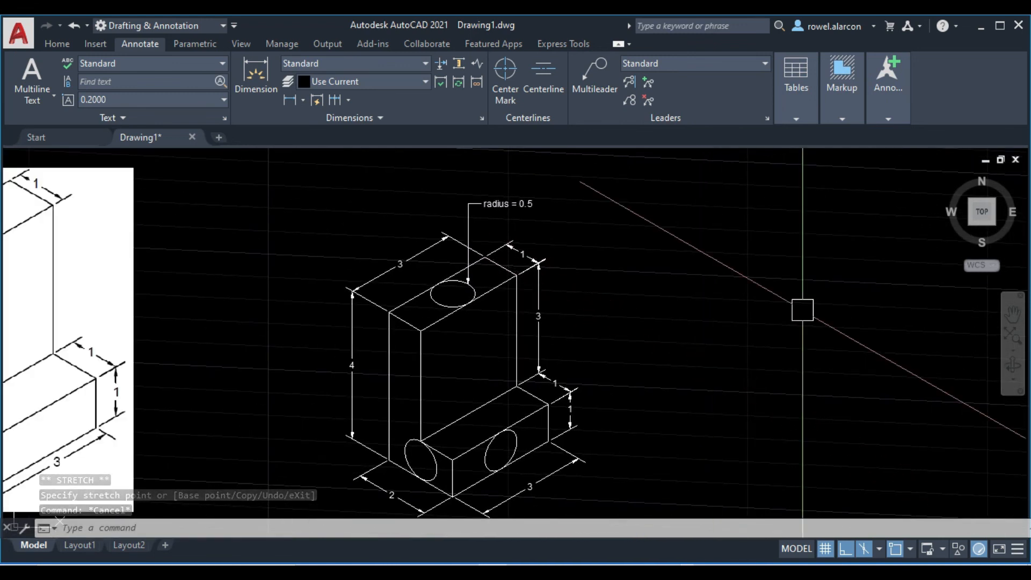
{"action": "middle_click_drag", "start_coordinate": [700, 343], "coordinate": [685, 312]}
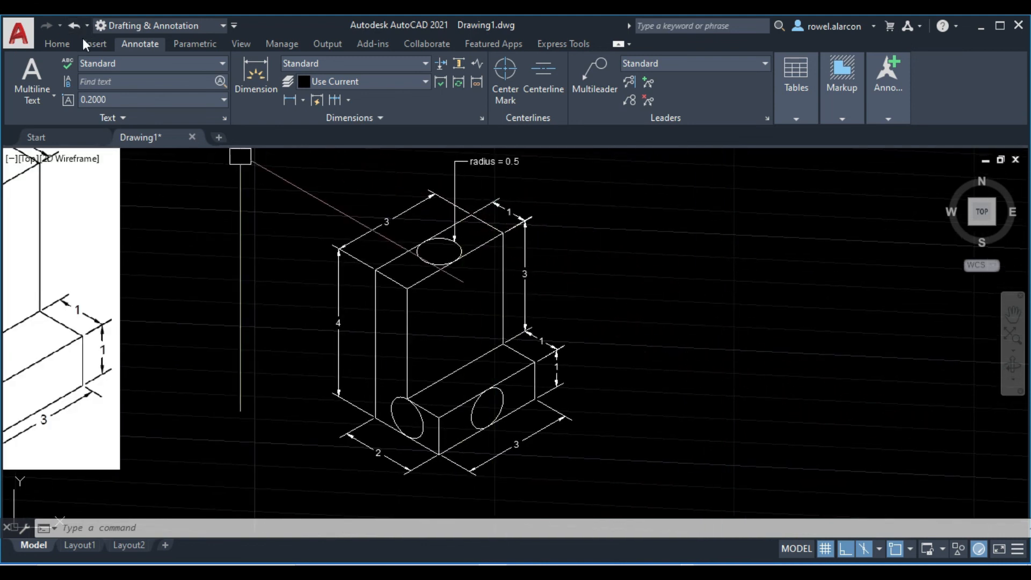
{"action": "left_click", "coordinate": [64, 43]}
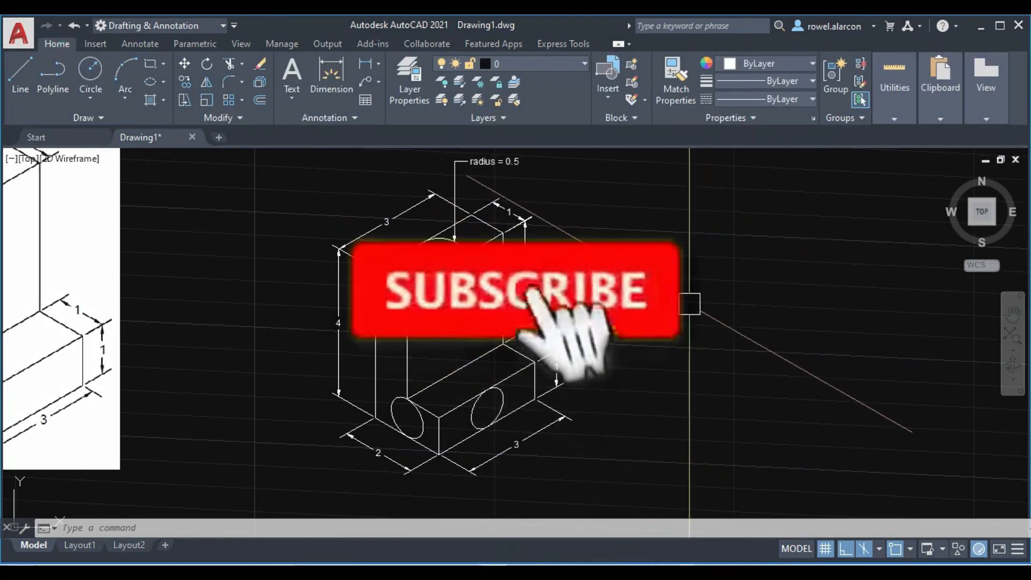
{"action": "middle_click_drag", "start_coordinate": [690, 304], "coordinate": [575, 245]}
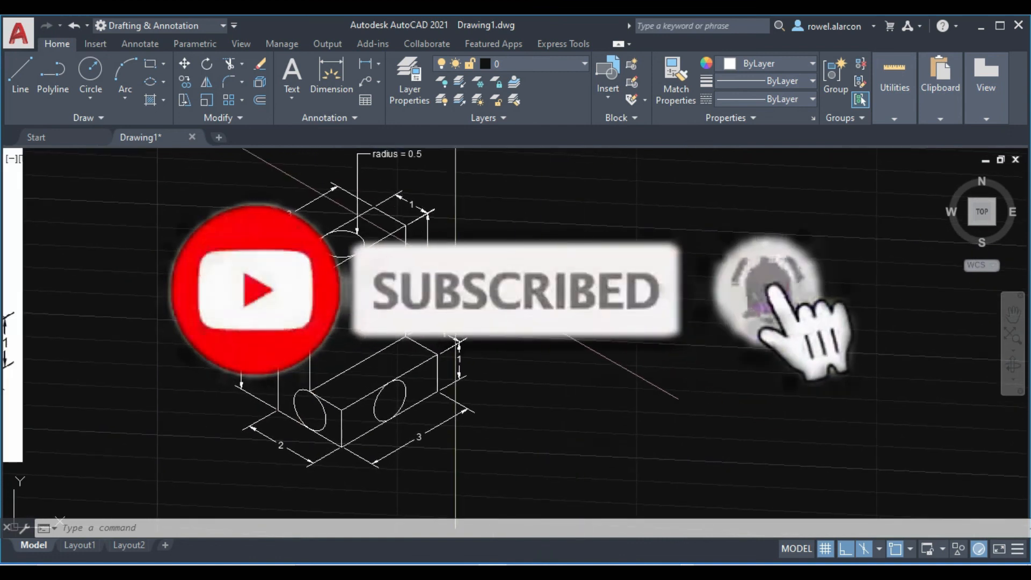